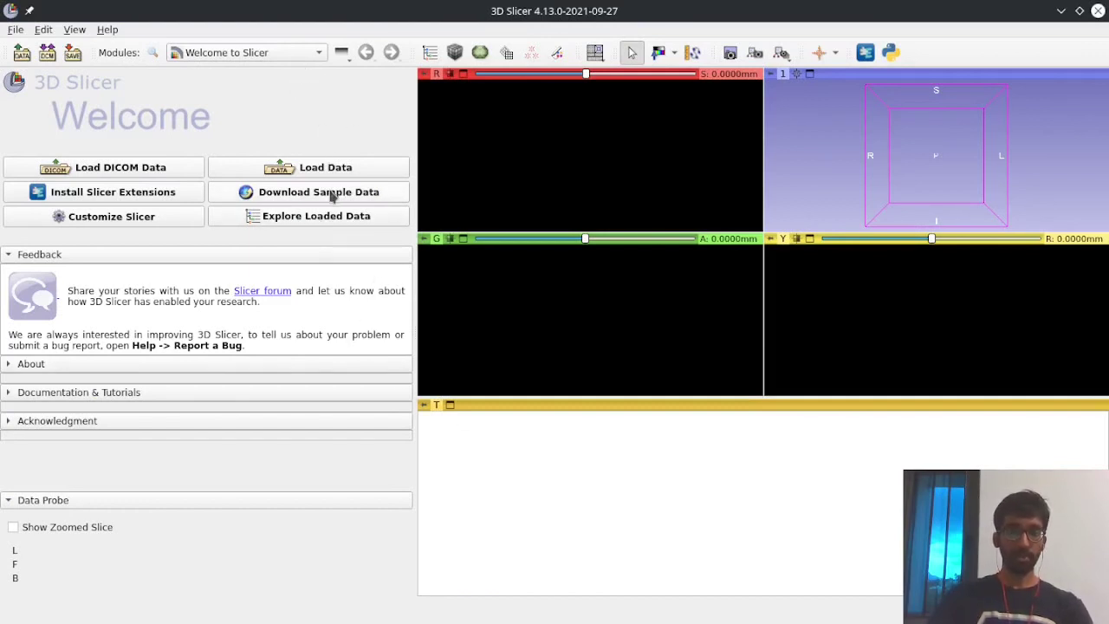
# Step: Load the MRBrainTumor1 scan from the BuiltIn sample datasets
pyautogui.click(394, 201)
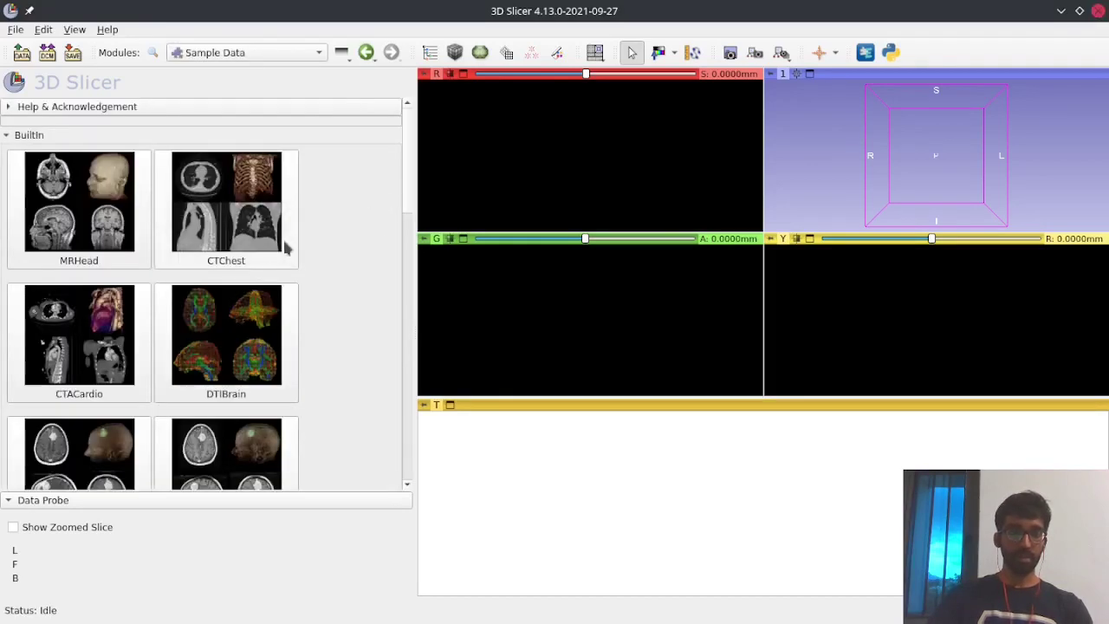
pyautogui.scroll(-4, 289, 249)
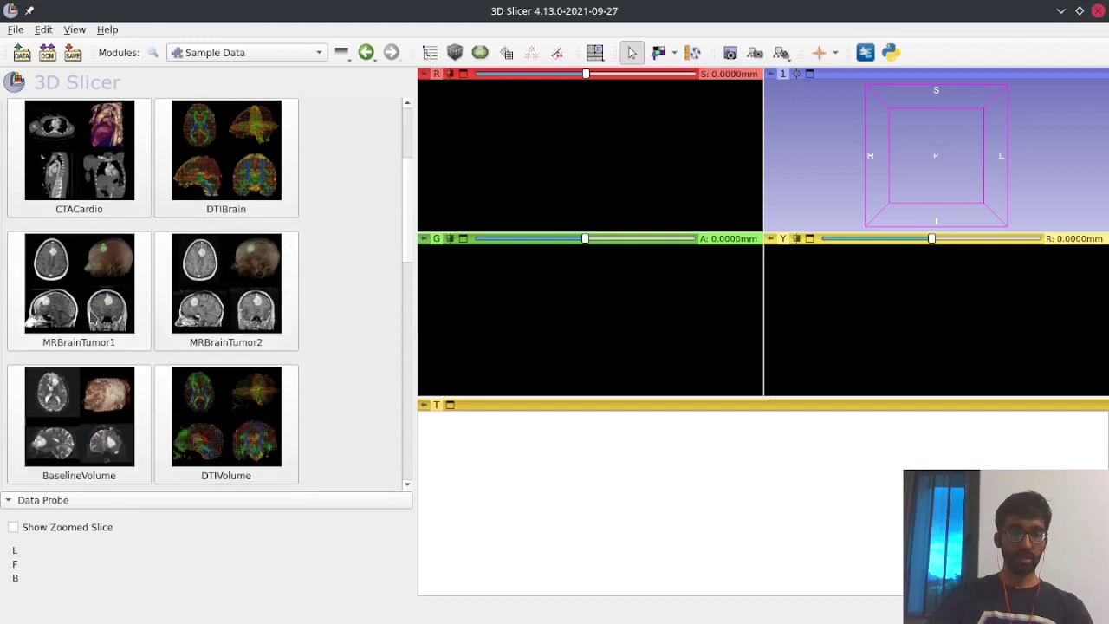
pyautogui.click(69, 296)
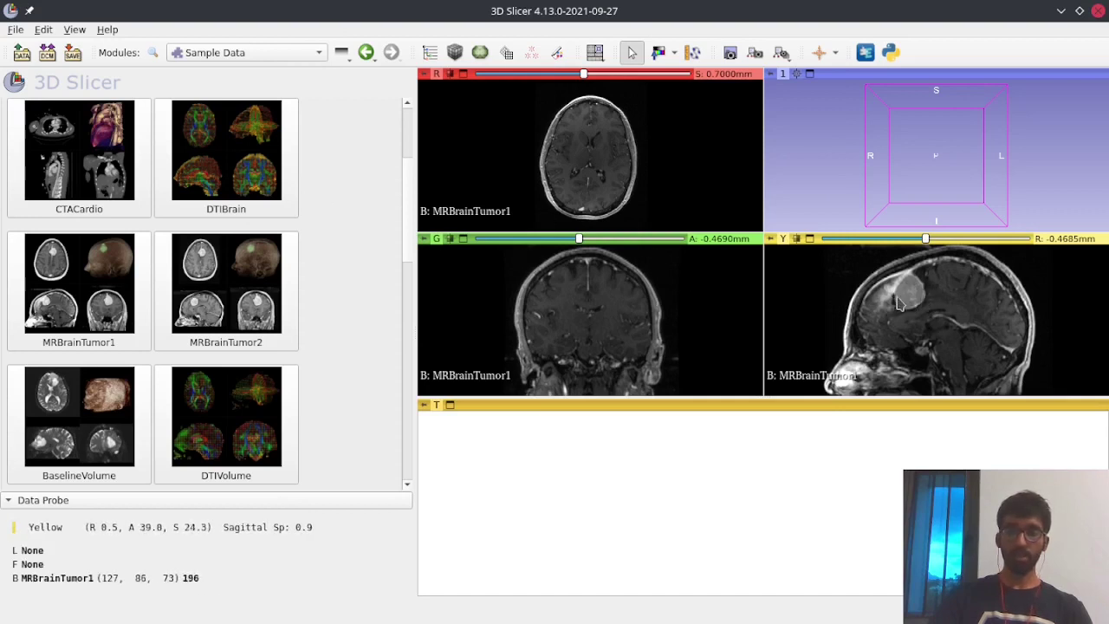
# Step: Open Segment Editor and add a new segment named 'Tumor'
pyautogui.click(321, 54)
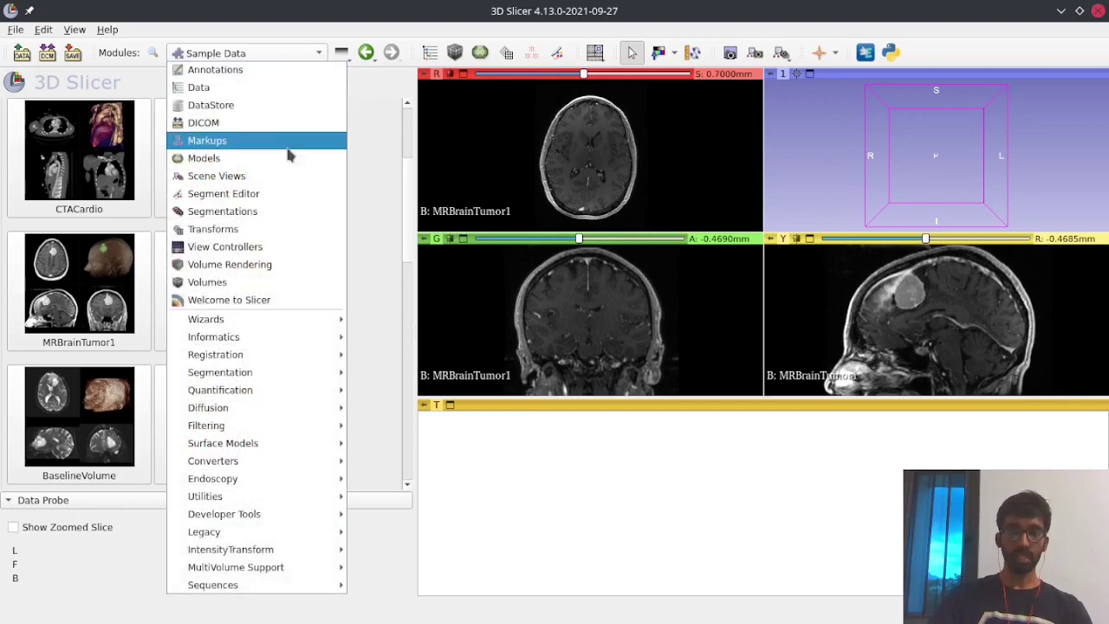
pyautogui.click(266, 198)
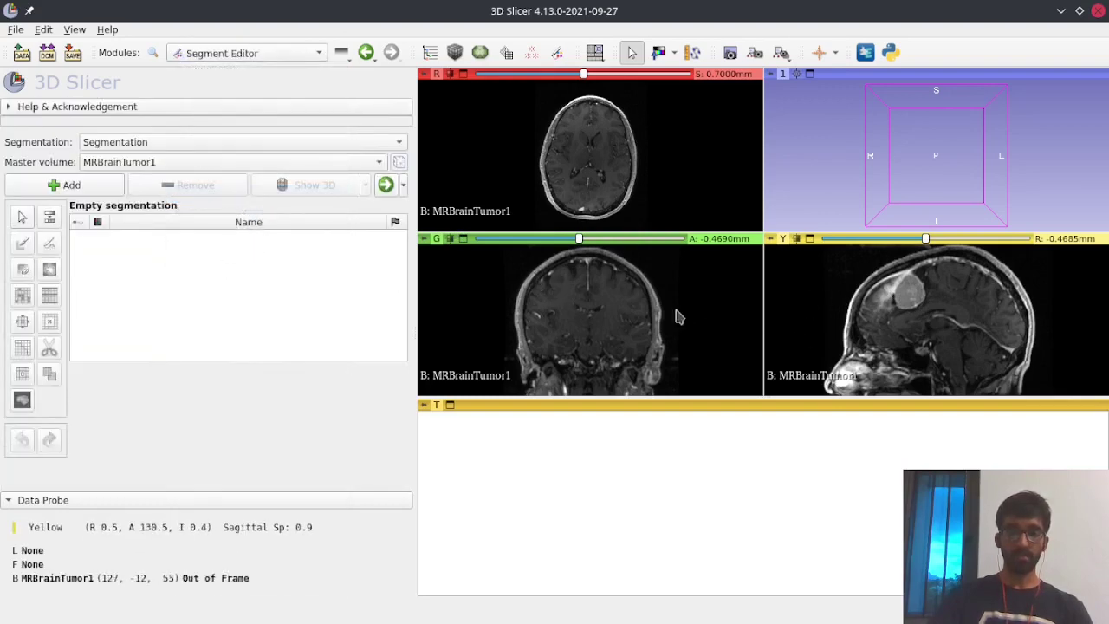
pyautogui.click(103, 187)
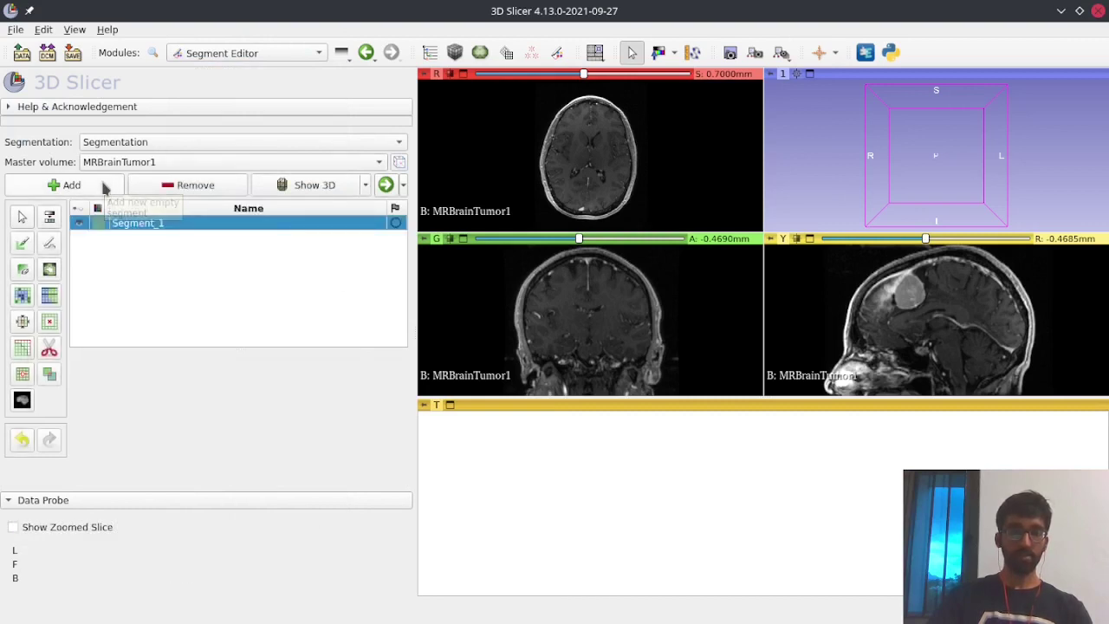
pyautogui.doubleClick(143, 224)
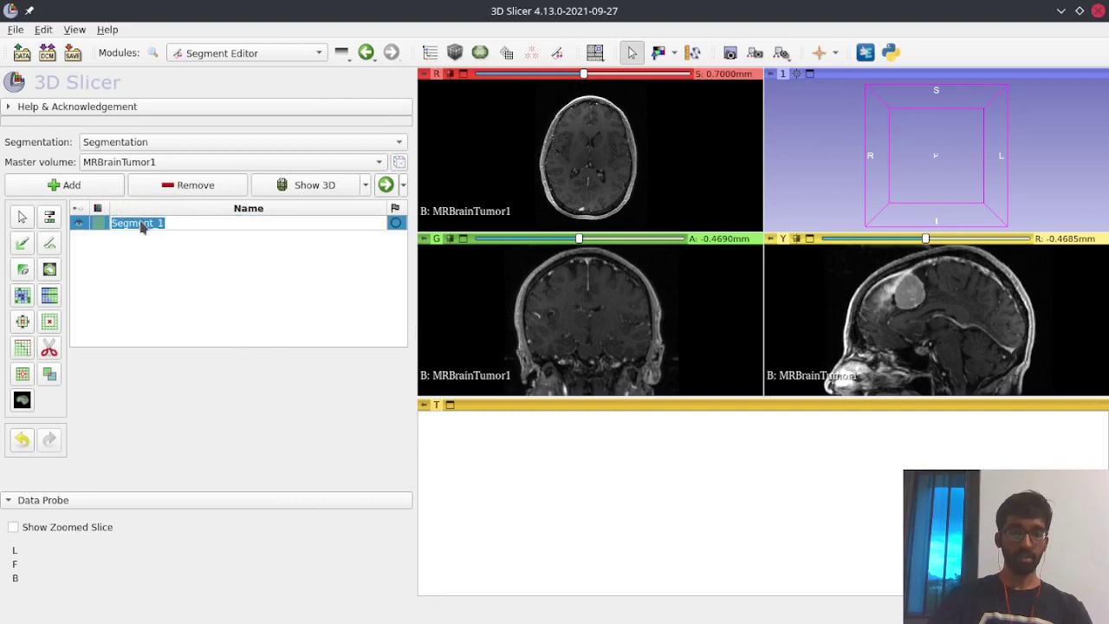
pyautogui.write('Tumor')
pyautogui.press('Return')
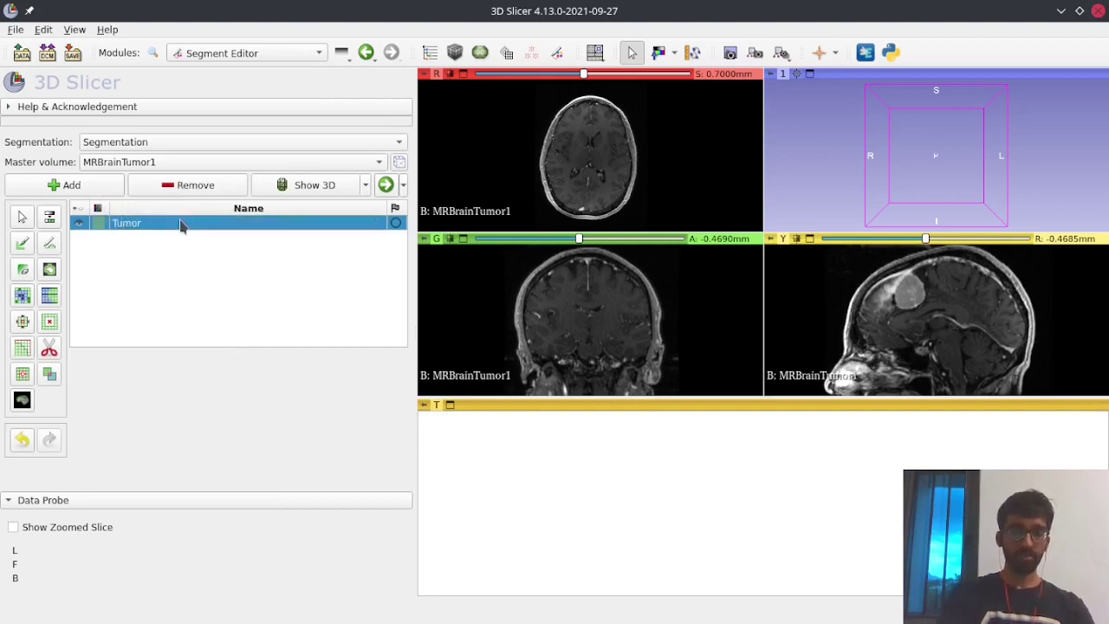
# Step: Show only the Red axial slice at the tumour's level and select the Grow from seeds effect
pyautogui.click(597, 54)
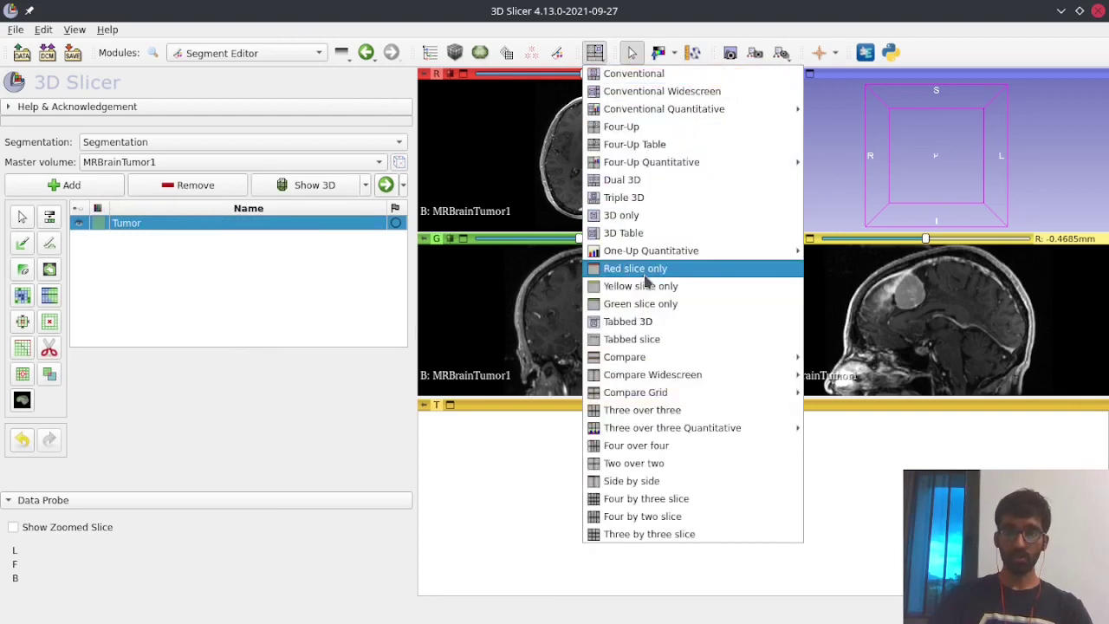
pyautogui.click(644, 272)
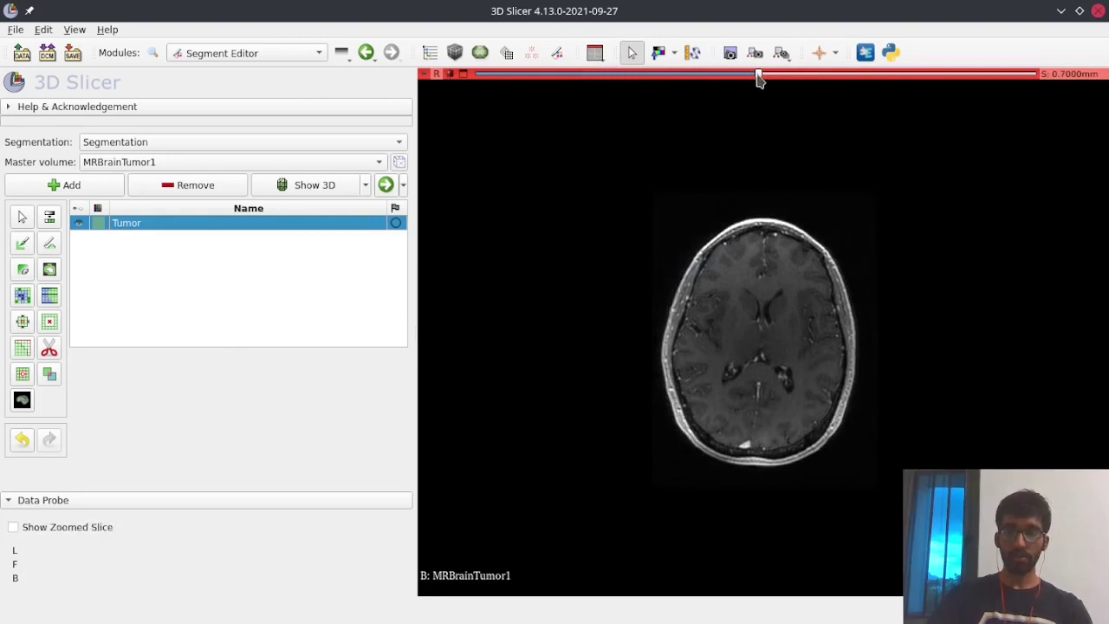
pyautogui.moveTo(757, 78); pyautogui.dragTo(844, 98)
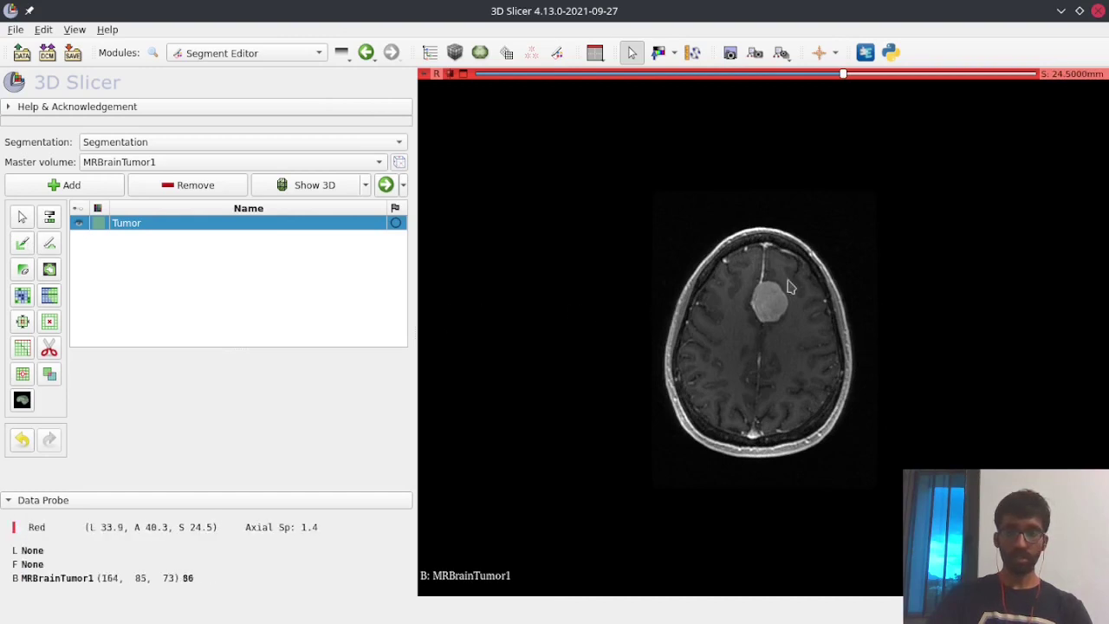
pyautogui.click(23, 296)
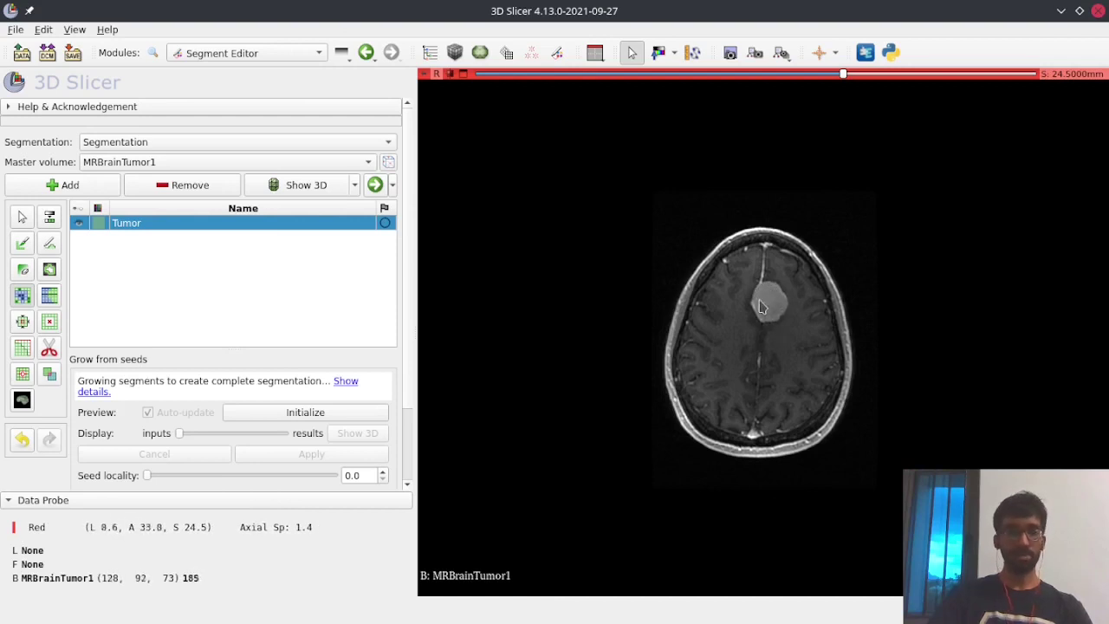
# Step: Paint Tumor seeds over the lesion on several successive axial slices, redoing the first stroke
pyautogui.click(23, 244)
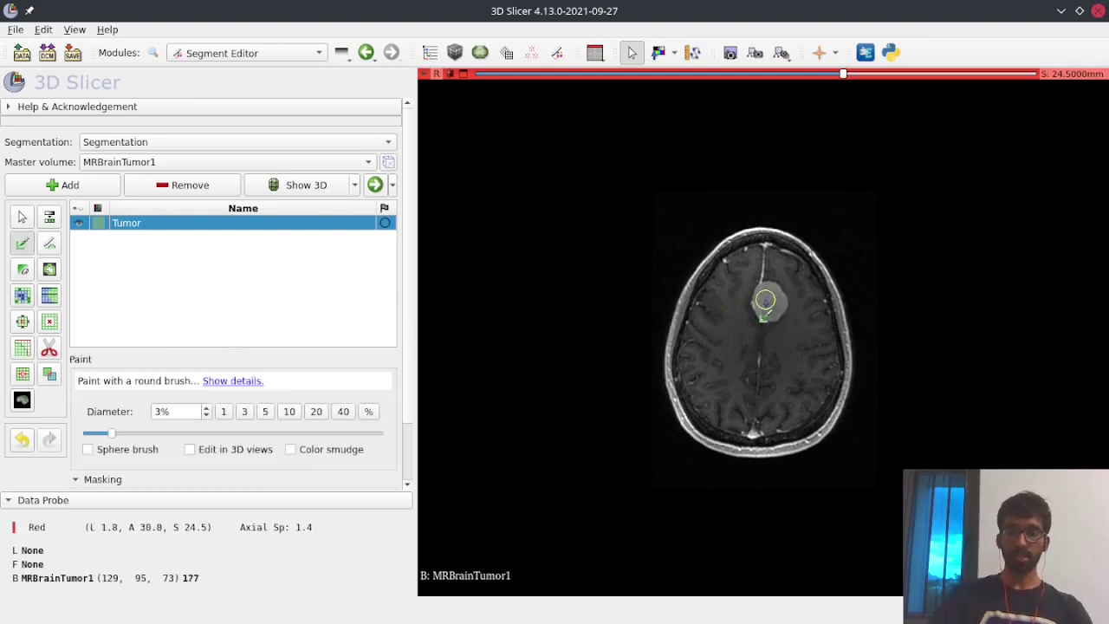
pyautogui.moveTo(766, 299); pyautogui.dragTo(768, 294)
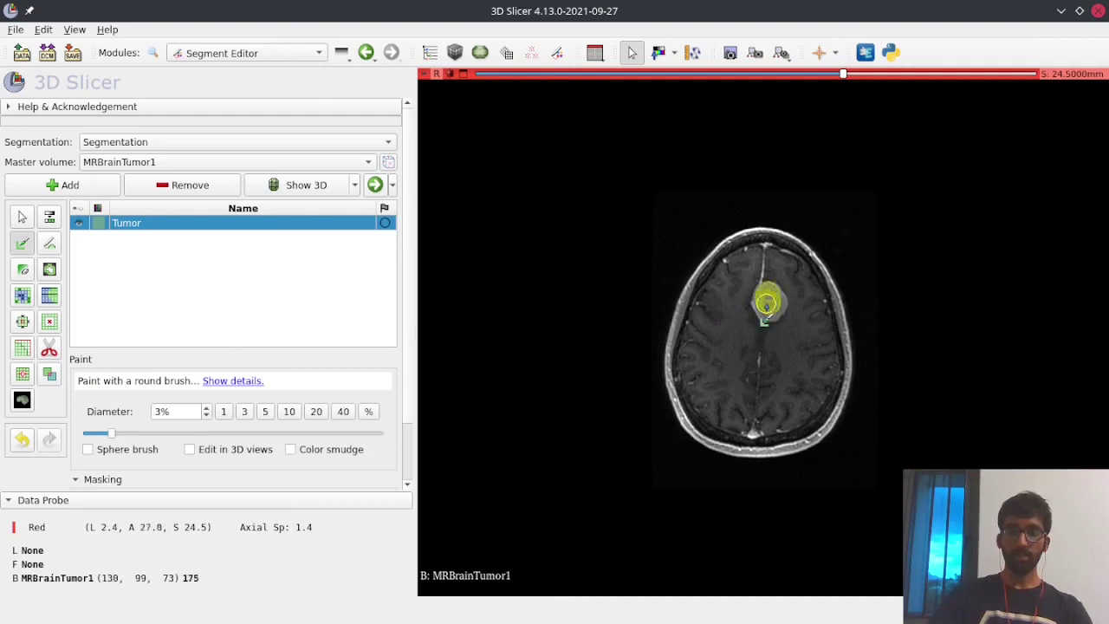
pyautogui.hotkey('ctrl', 'z')
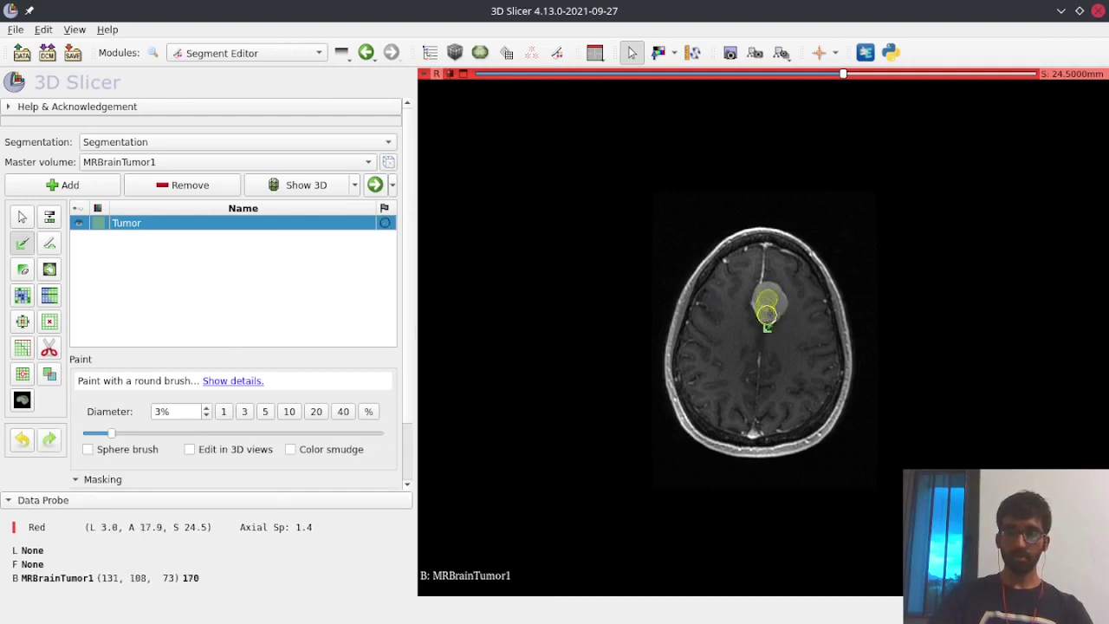
pyautogui.moveTo(766, 318); pyautogui.dragTo(766, 309)
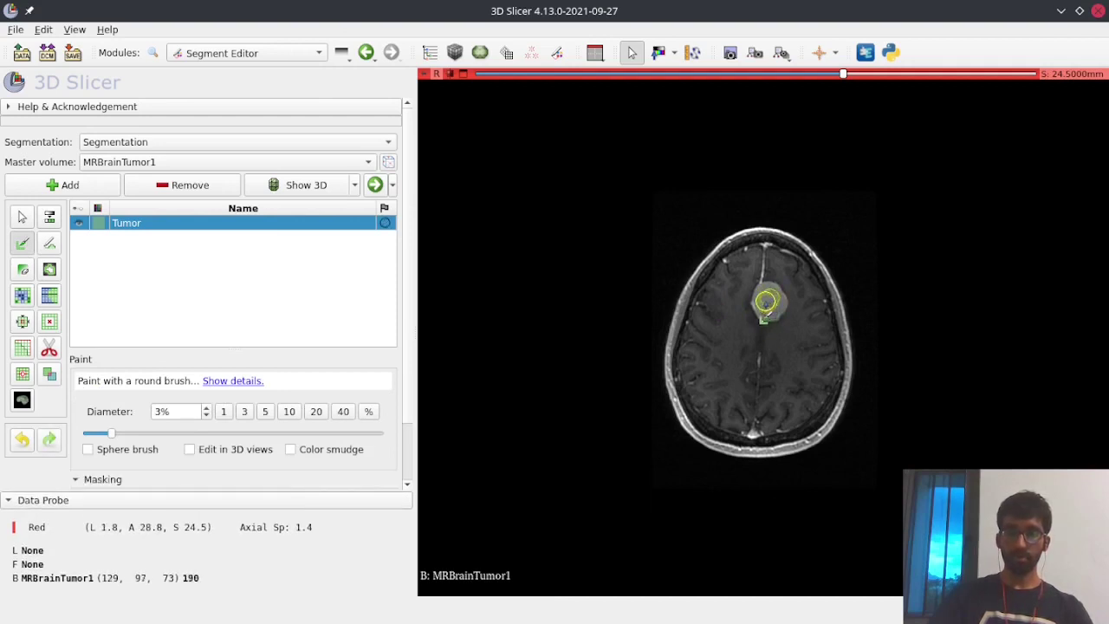
pyautogui.scroll(-1, 752, 260)
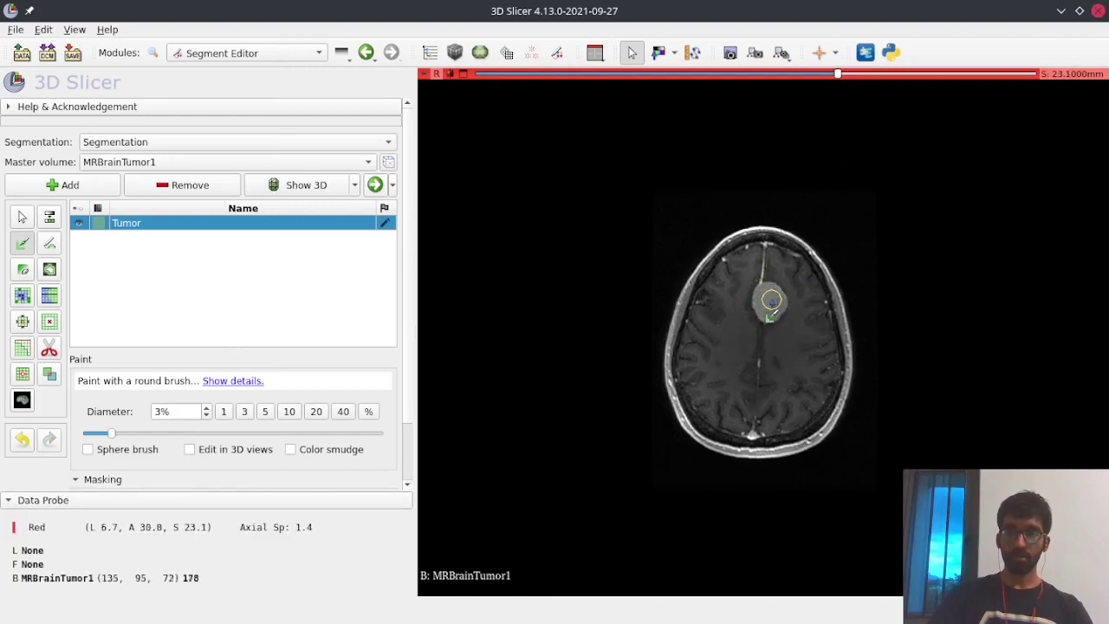
pyautogui.scroll(-1, 766, 303)
pyautogui.click(767, 303)
pyautogui.scroll(-1, 769, 304)
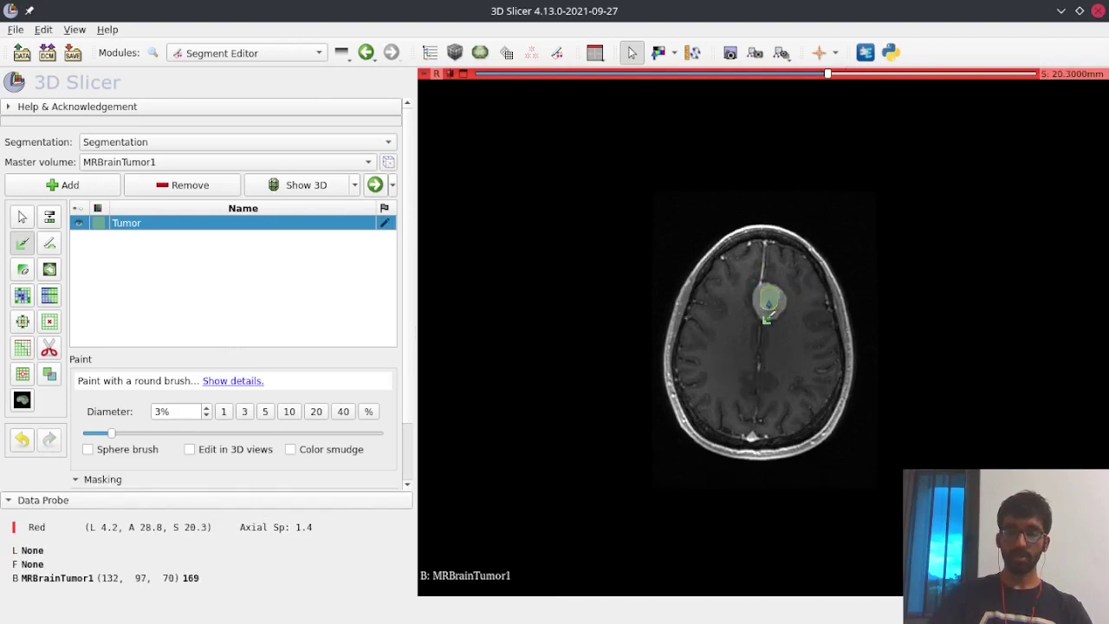
pyautogui.scroll(-1, 769, 300)
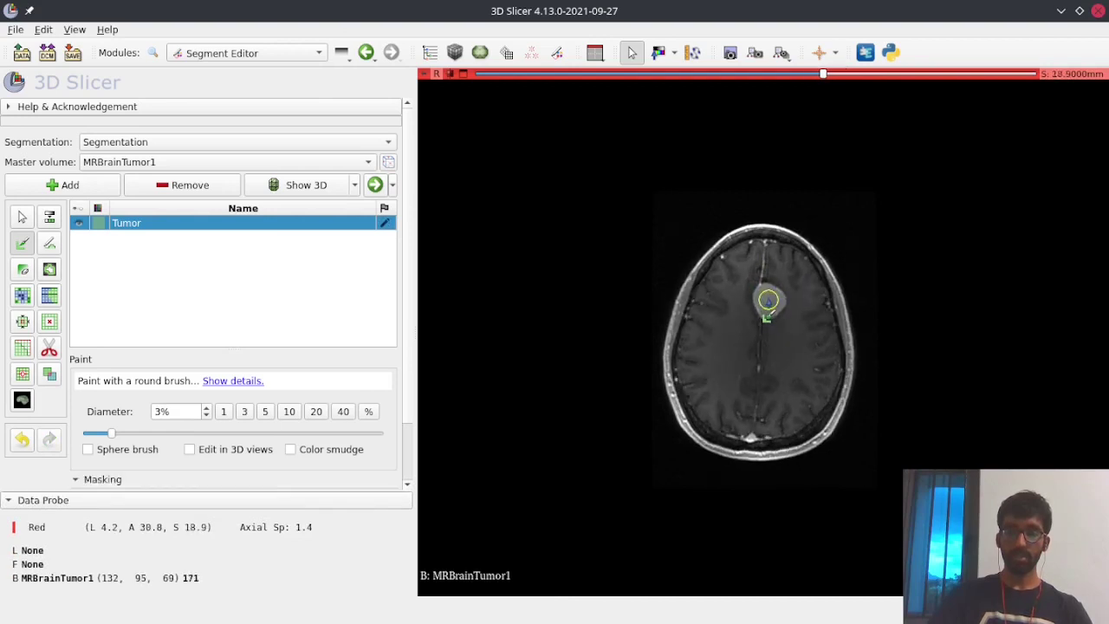
pyautogui.click(768, 301)
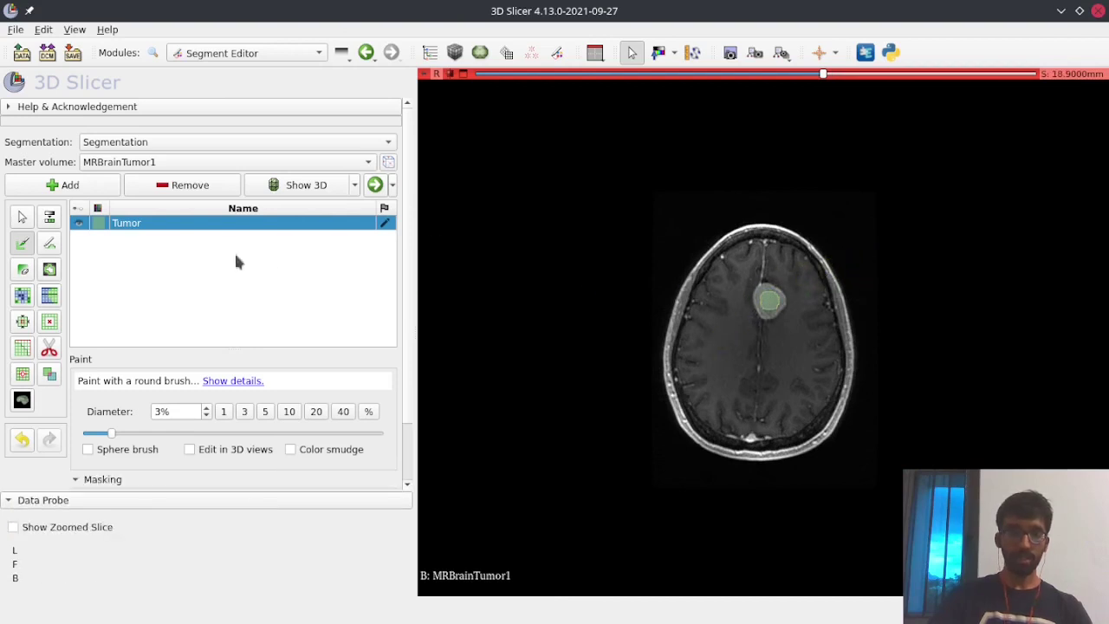
# Step: Add a second segment and name it 'Background'
pyautogui.click(69, 185)
pyautogui.doubleClick(132, 240)
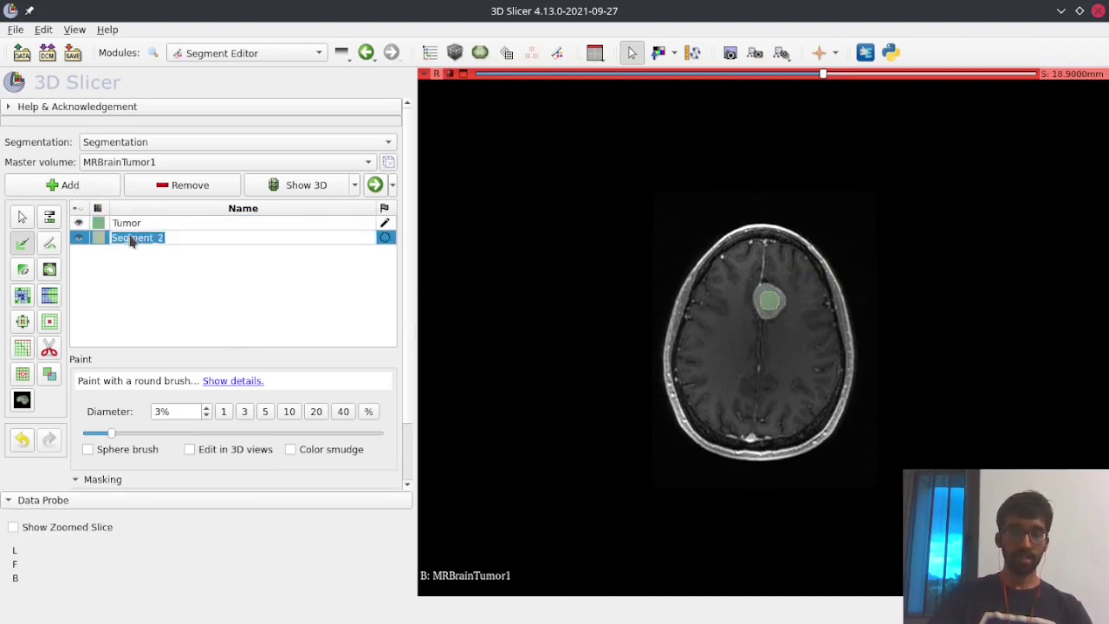
pyautogui.write('Background')
pyautogui.press('Return')
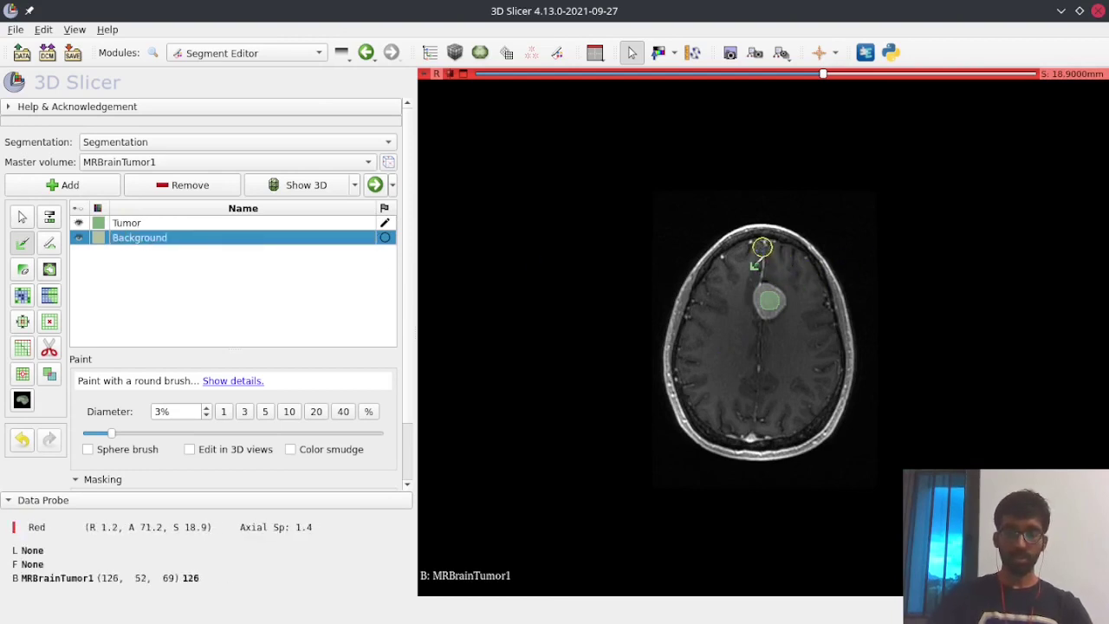
# Step: Paint a Background ring around the tumour on several neighbouring axial slices
pyautogui.moveTo(761, 248)
pyautogui.mouseDown()
pyautogui.moveTo(720, 302)
pyautogui.moveTo(737, 348)
pyautogui.moveTo(781, 352)
pyautogui.moveTo(810, 330)
pyautogui.moveTo(775, 249)
pyautogui.mouseUp()
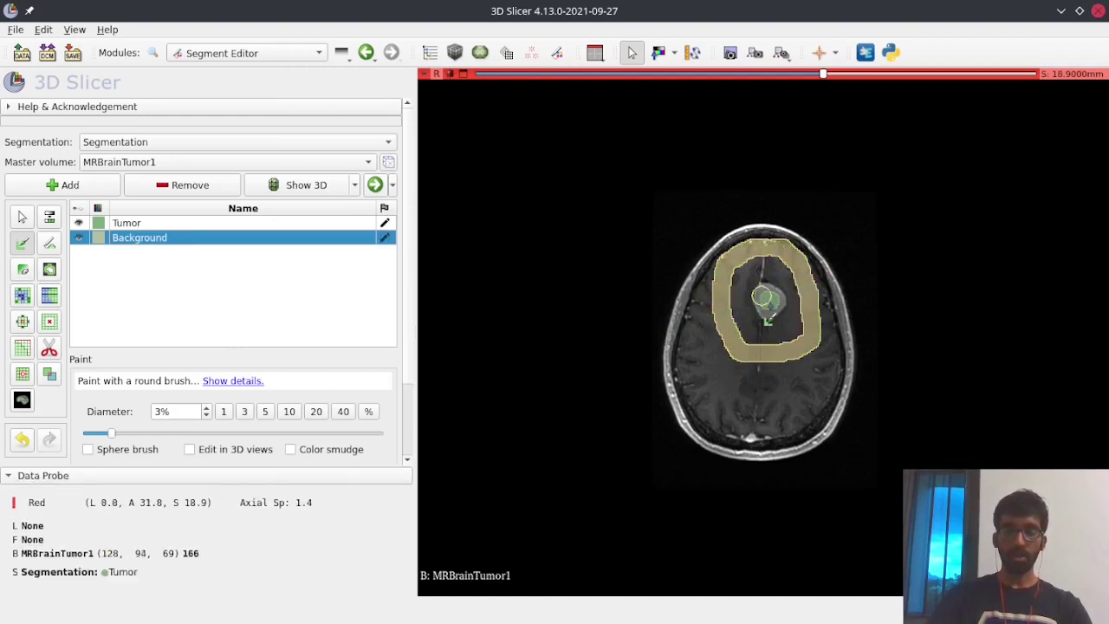
pyautogui.scroll(1, 765, 299)
pyautogui.moveTo(766, 241)
pyautogui.mouseDown()
pyautogui.moveTo(738, 263)
pyautogui.moveTo(741, 349)
pyautogui.moveTo(769, 354)
pyautogui.moveTo(816, 326)
pyautogui.moveTo(806, 277)
pyautogui.moveTo(771, 243)
pyautogui.moveTo(738, 262)
pyautogui.moveTo(720, 311)
pyautogui.moveTo(742, 349)
pyautogui.moveTo(805, 343)
pyautogui.moveTo(817, 301)
pyautogui.moveTo(765, 248)
pyautogui.moveTo(727, 272)
pyautogui.moveTo(723, 323)
pyautogui.moveTo(744, 355)
pyautogui.moveTo(809, 344)
pyautogui.moveTo(819, 299)
pyautogui.moveTo(799, 262)
pyautogui.moveTo(770, 249)
pyautogui.moveTo(740, 259)
pyautogui.moveTo(720, 302)
pyautogui.moveTo(735, 338)
pyautogui.moveTo(789, 353)
pyautogui.moveTo(806, 315)
pyautogui.moveTo(771, 265)
pyautogui.mouseUp()
pyautogui.scroll(1, 762, 254)
pyautogui.scroll(1, 766, 251)
pyautogui.scroll(1, 768, 252)
pyautogui.scroll(1, 804, 293)
pyautogui.scroll(-1, 803, 293)
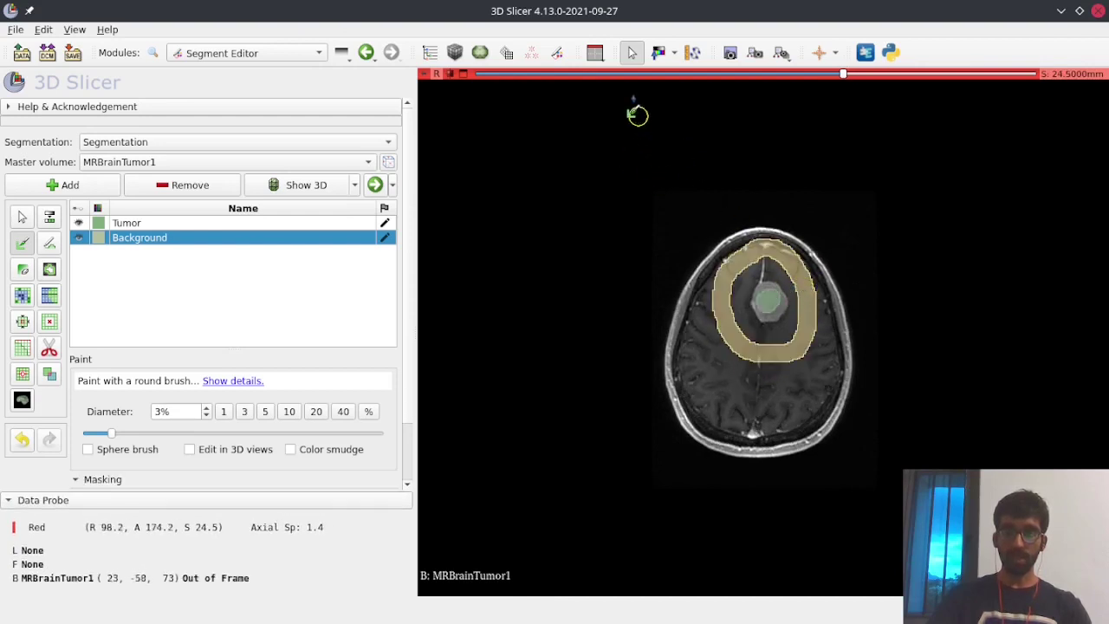
pyautogui.click(594, 53)
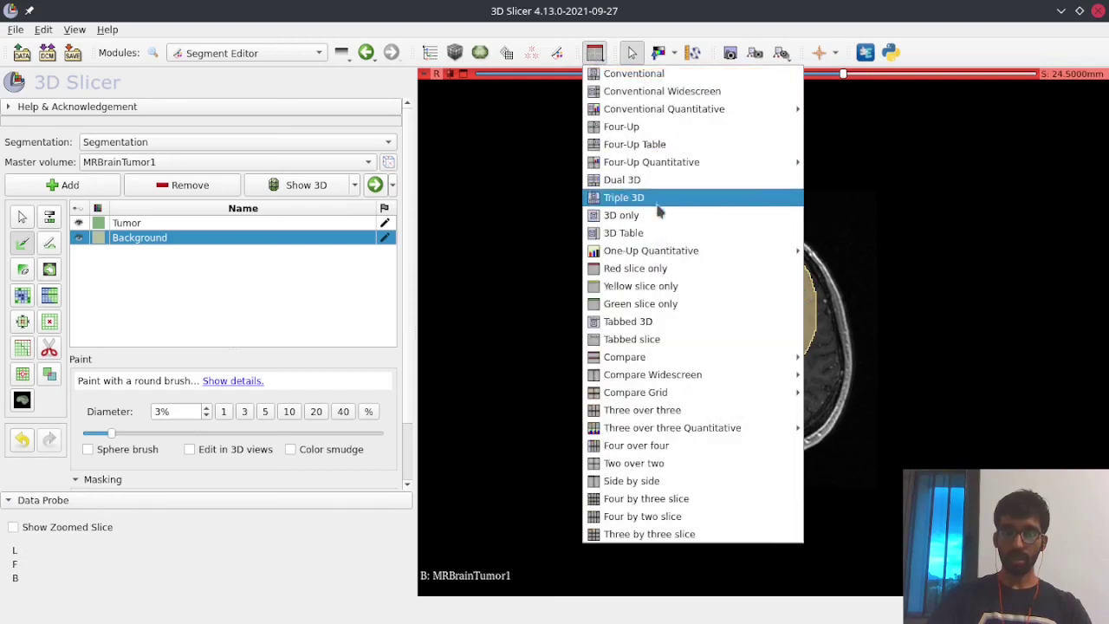
# Step: Return to the four-view layout and paint Background rings around the tumour in coronal and sagittal views
pyautogui.click(648, 128)
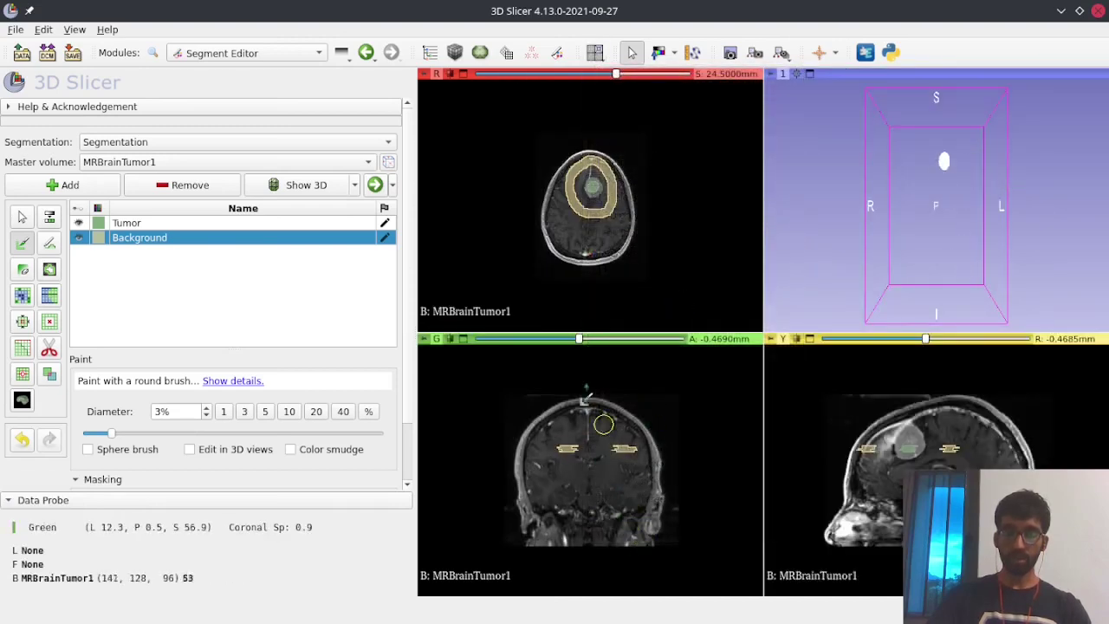
pyautogui.moveTo(582, 339); pyautogui.dragTo(605, 344)
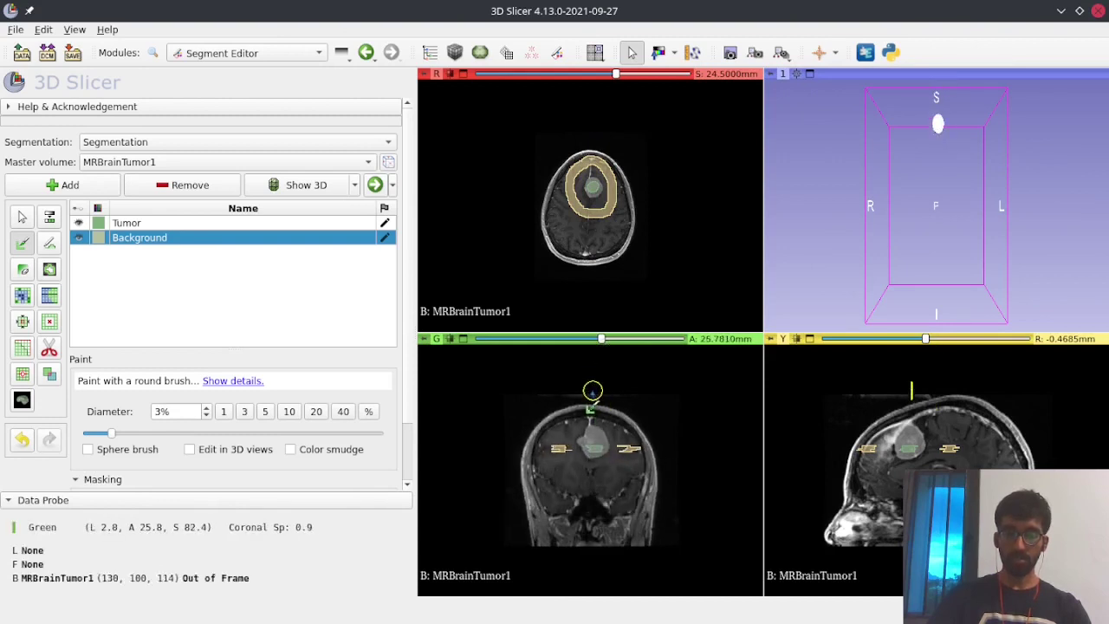
pyautogui.moveTo(591, 392)
pyautogui.mouseDown()
pyautogui.moveTo(557, 412)
pyautogui.moveTo(550, 453)
pyautogui.moveTo(597, 485)
pyautogui.moveTo(642, 468)
pyautogui.moveTo(639, 434)
pyautogui.moveTo(609, 396)
pyautogui.mouseUp()
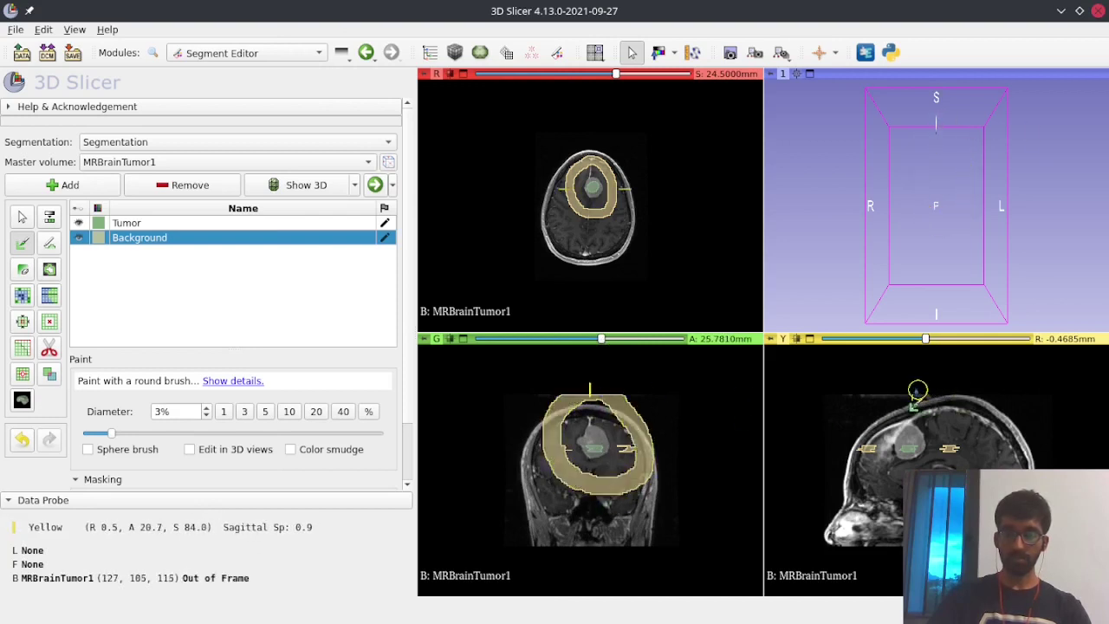
pyautogui.moveTo(908, 387)
pyautogui.mouseDown()
pyautogui.moveTo(863, 451)
pyautogui.moveTo(903, 498)
pyautogui.moveTo(953, 451)
pyautogui.moveTo(945, 419)
pyautogui.moveTo(916, 391)
pyautogui.mouseUp()
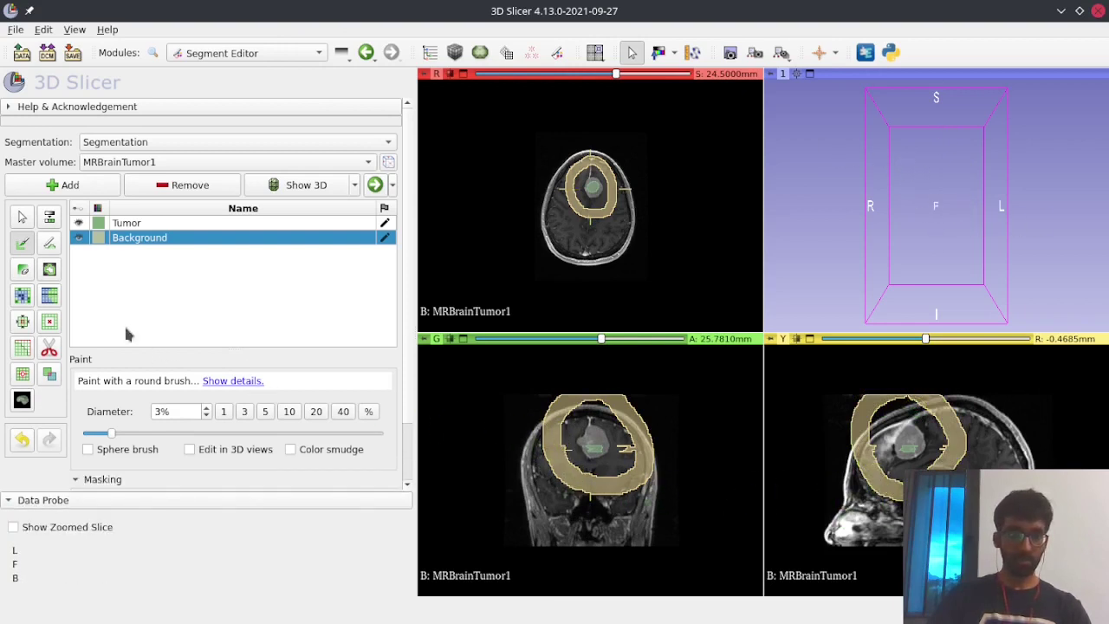
# Step: Apply Grow from seeds to complete the Tumor segmentation and scroll the sagittal slices to check it
pyautogui.click(23, 297)
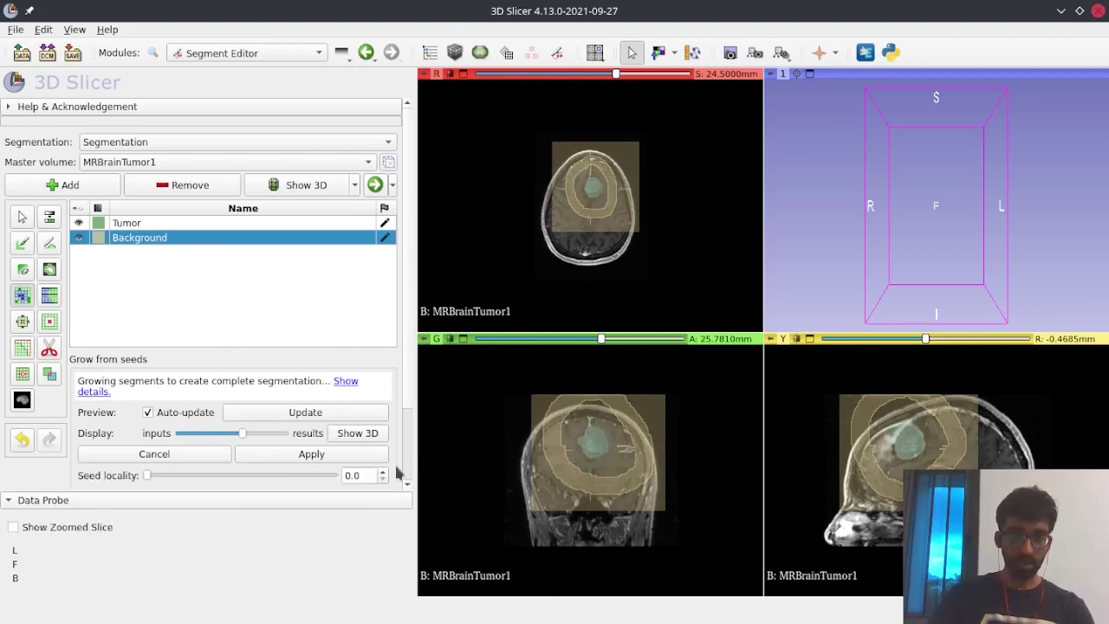
pyautogui.click(309, 455)
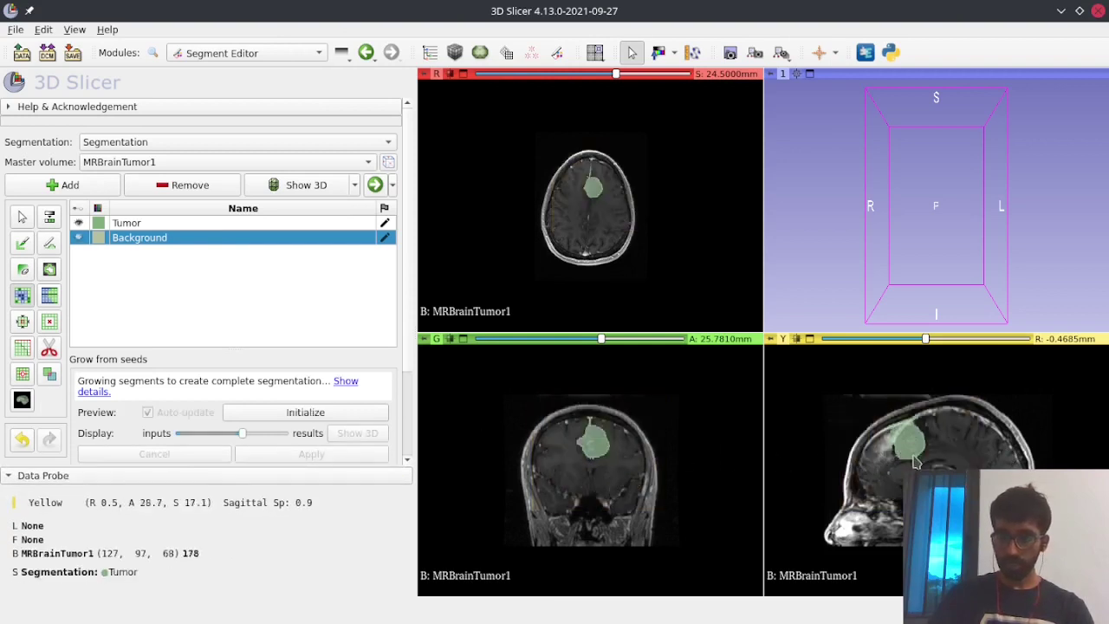
pyautogui.scroll(2, 920, 447)
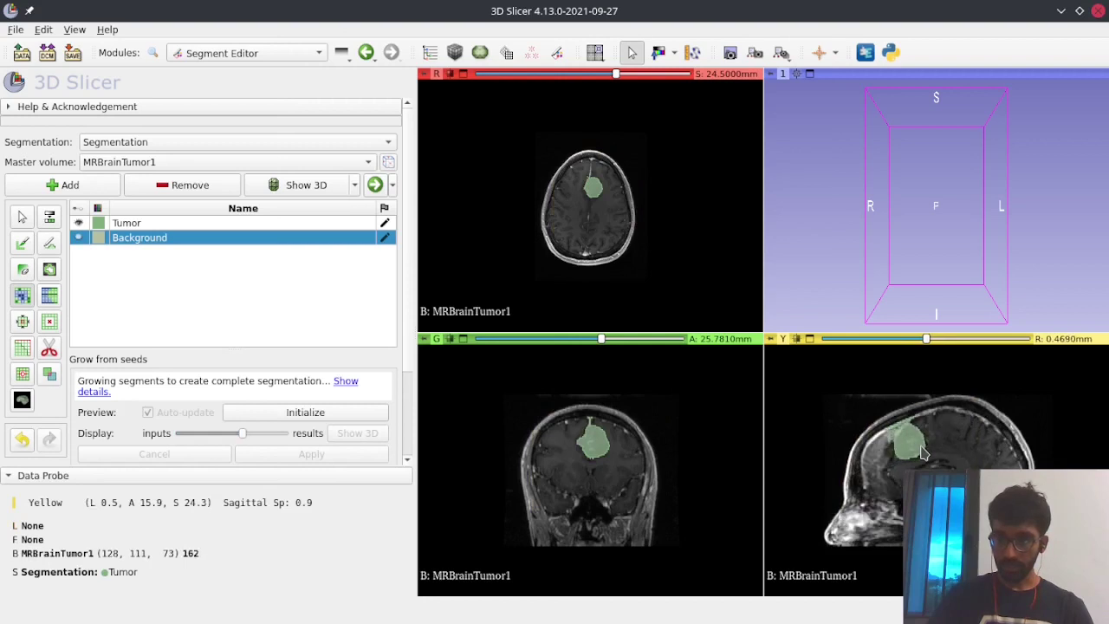
pyautogui.scroll(-1, 923, 450)
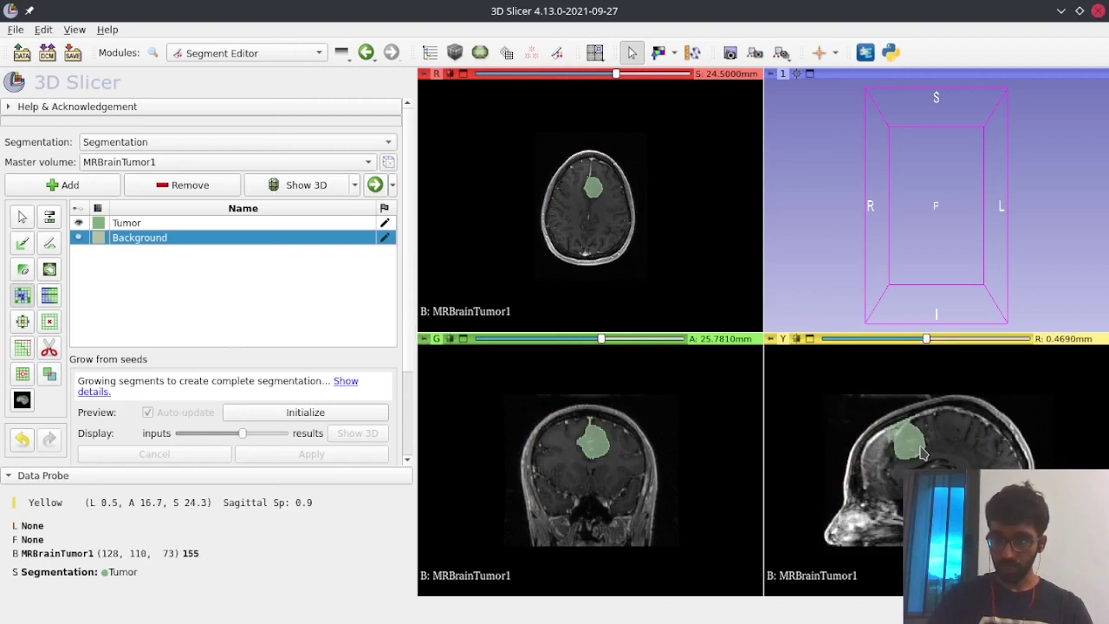
pyautogui.scroll(1, 923, 449)
pyautogui.scroll(-1, 920, 446)
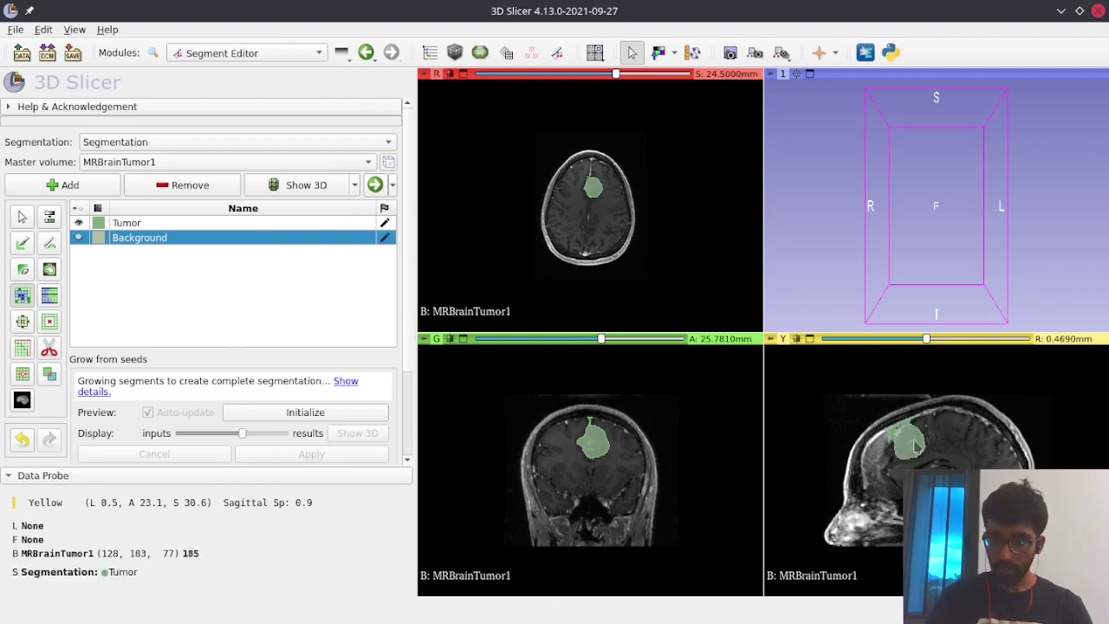
pyautogui.scroll(-2, 900, 449)
pyautogui.scroll(1, 901, 452)
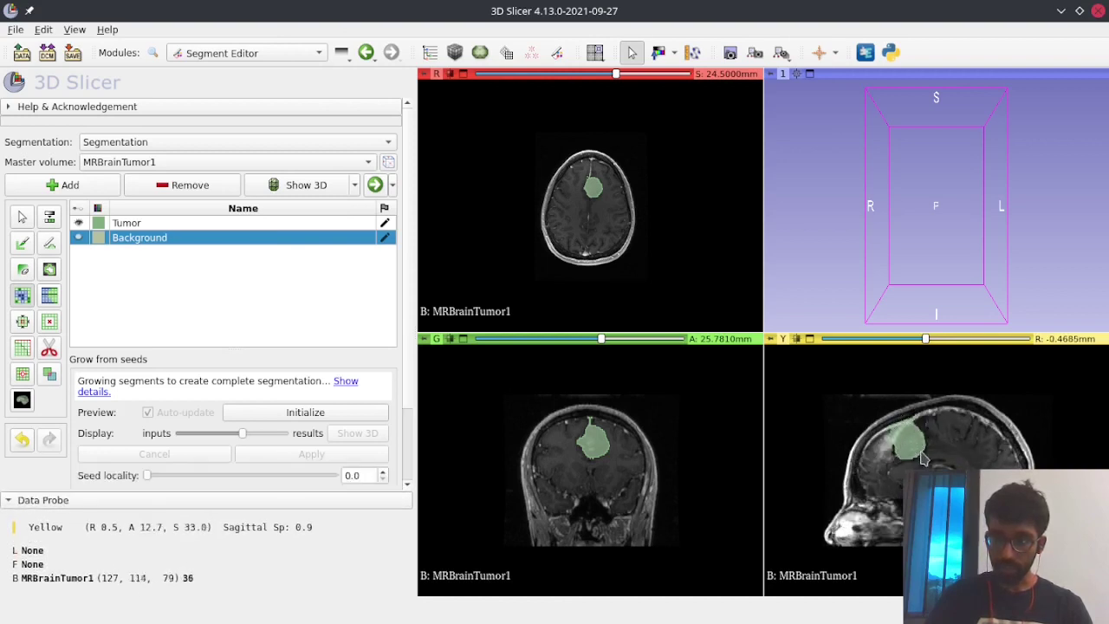
pyautogui.scroll(-1, 866, 461)
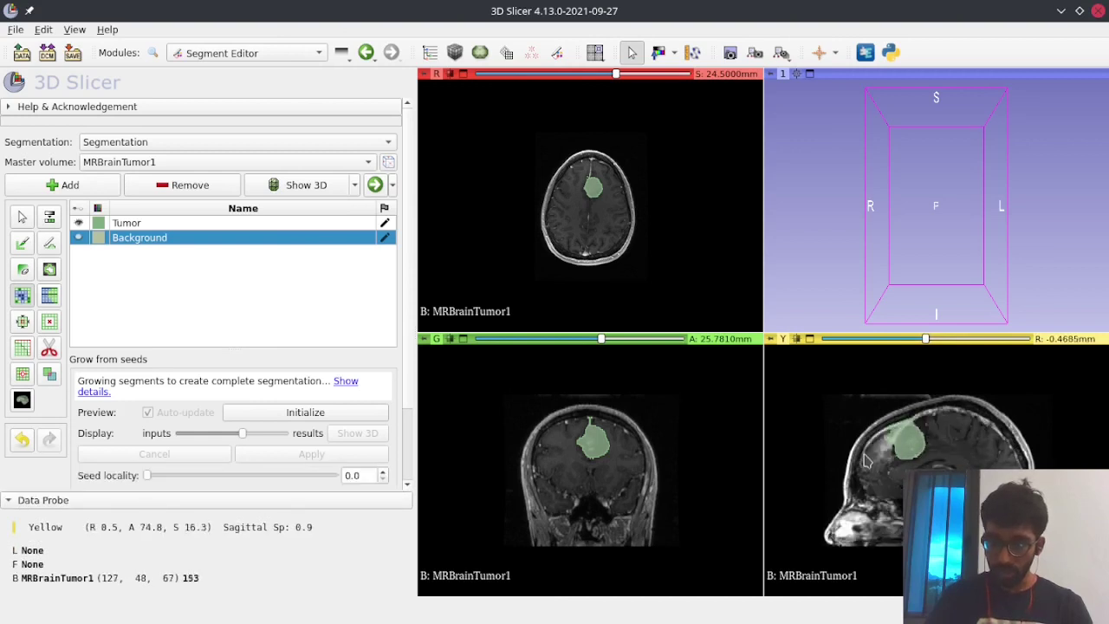
pyautogui.scroll(1, 864, 461)
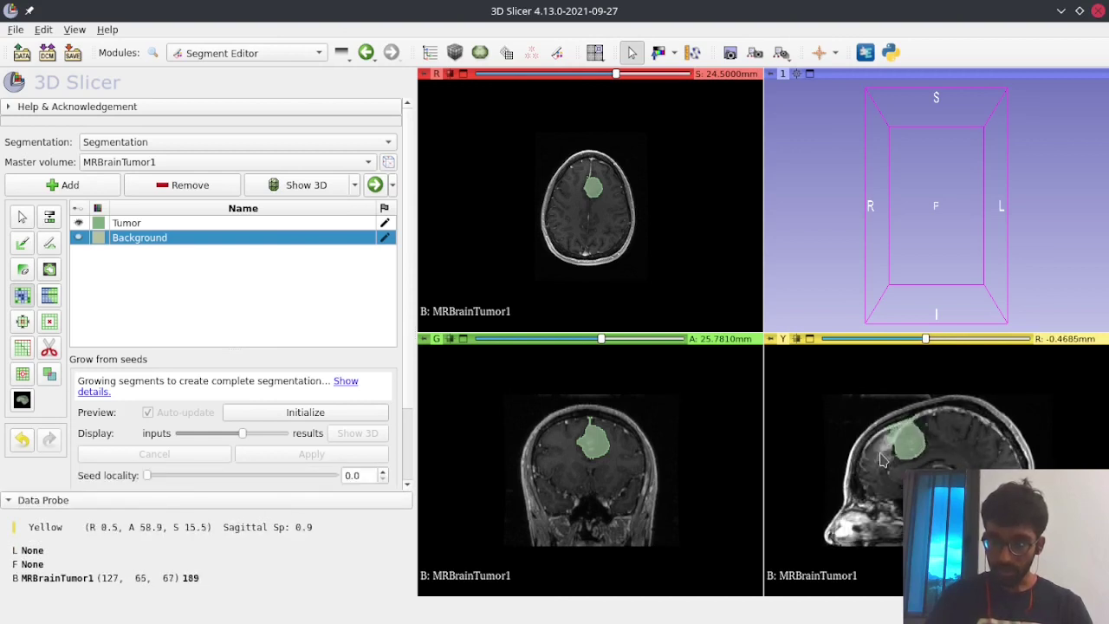
pyautogui.scroll(1, 881, 459)
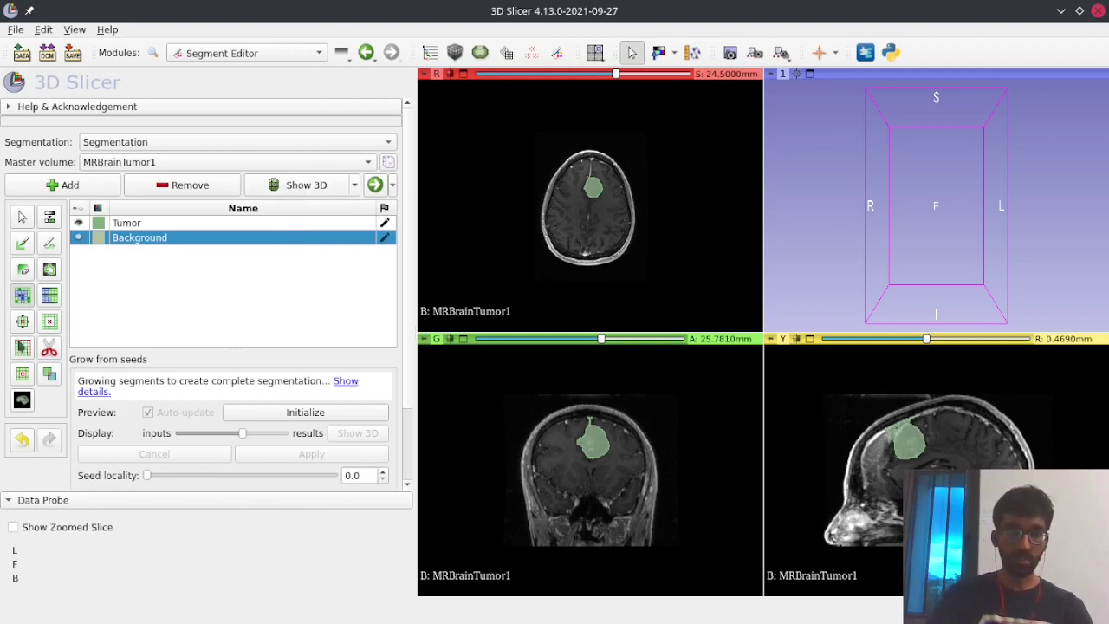
# Step: Show the segmentation in 3D, switch to the 3D-only layout, and zoom and rotate the tumour model
pyautogui.click(295, 185)
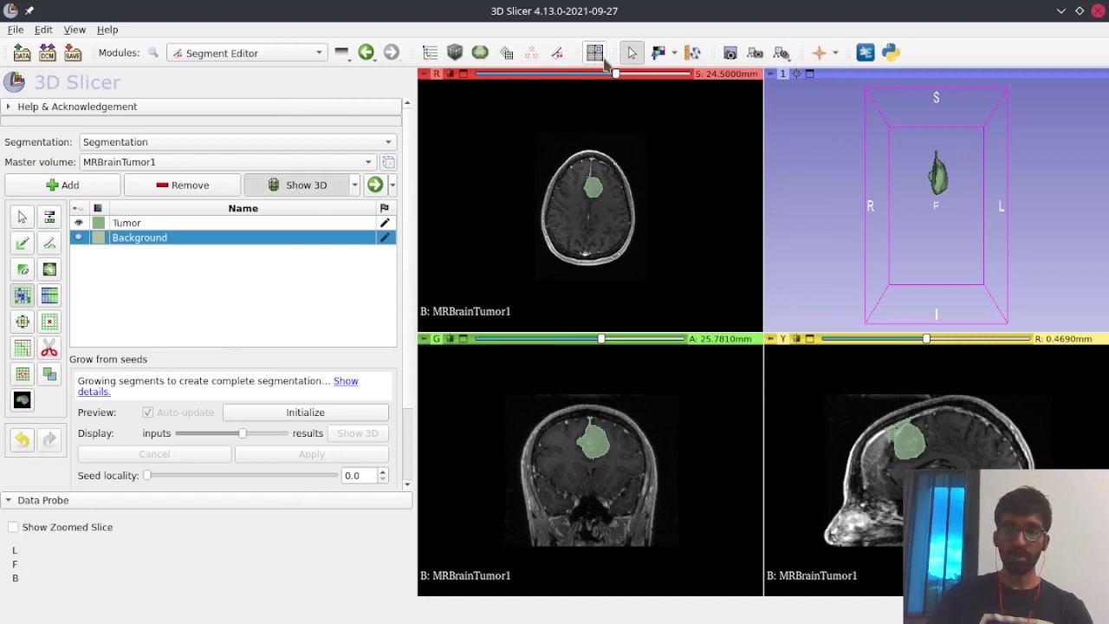
pyautogui.click(594, 55)
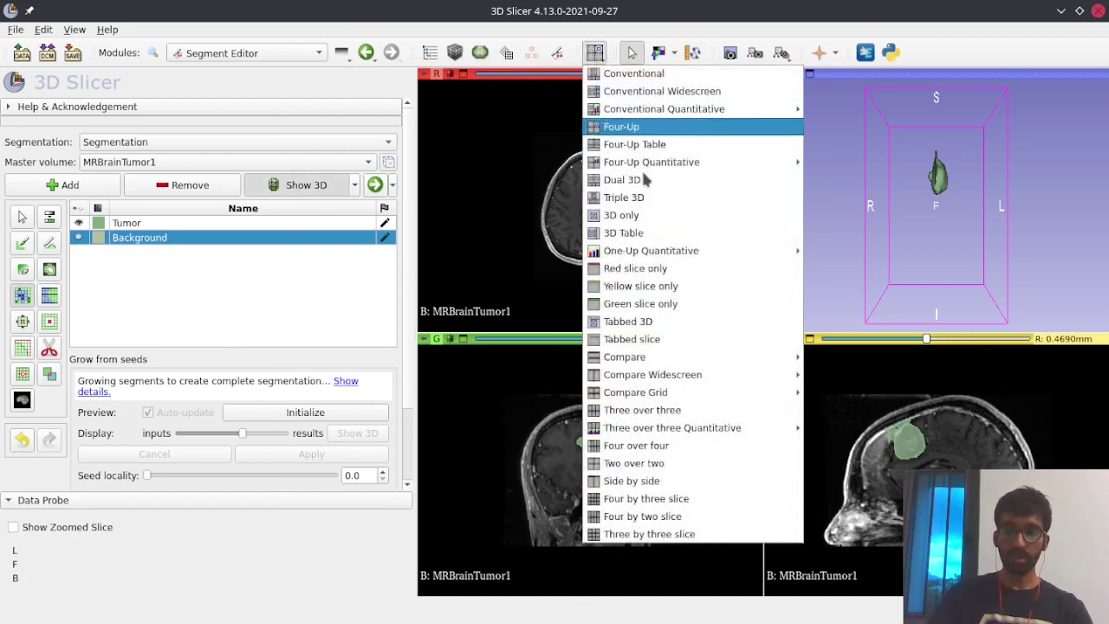
pyautogui.click(644, 217)
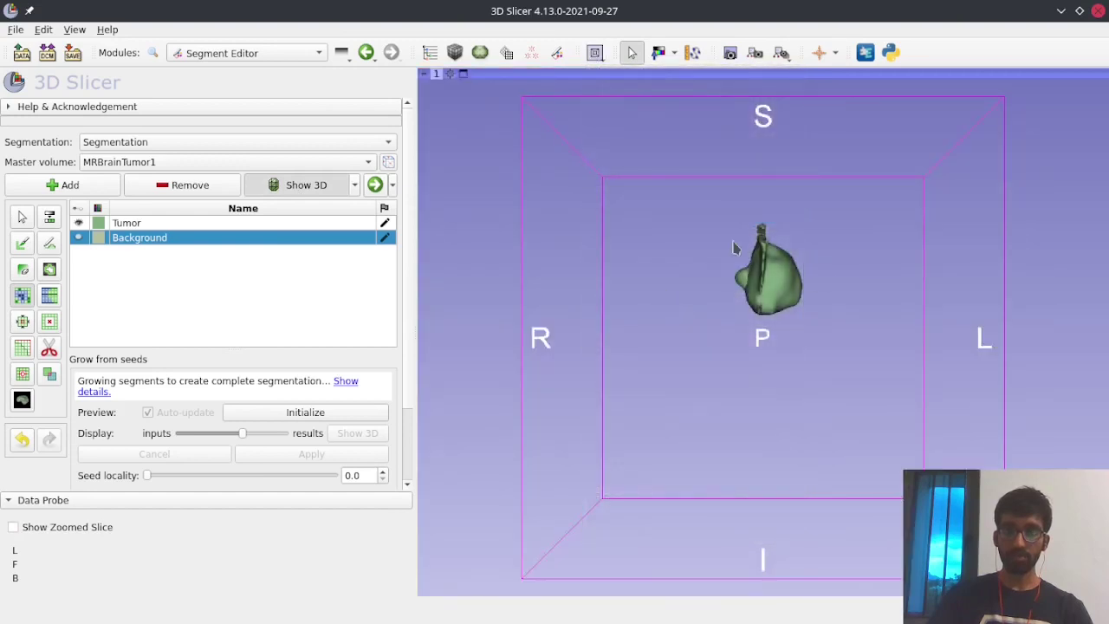
pyautogui.scroll(5, 737, 246)
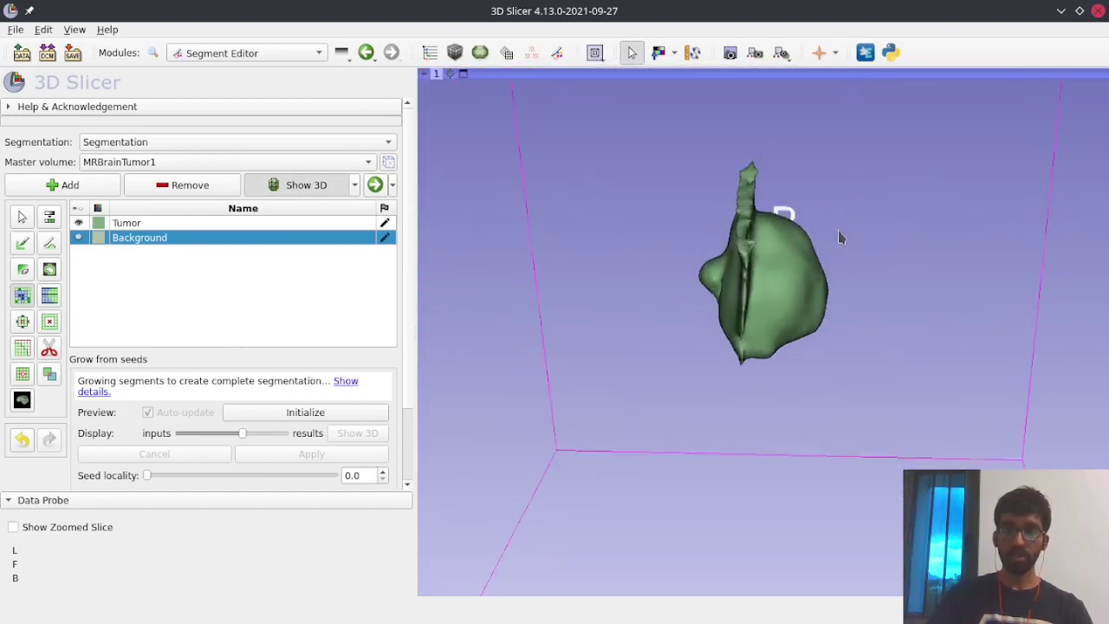
pyautogui.moveTo(830, 247); pyautogui.dragTo(610, 331)
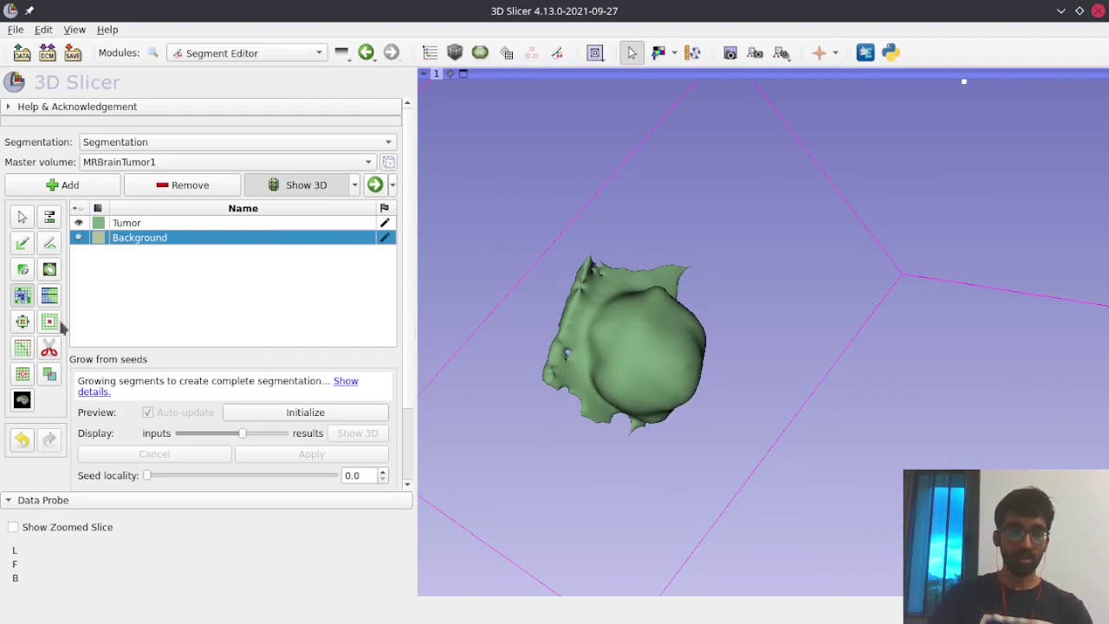
pyautogui.scroll(2, 476, 328)
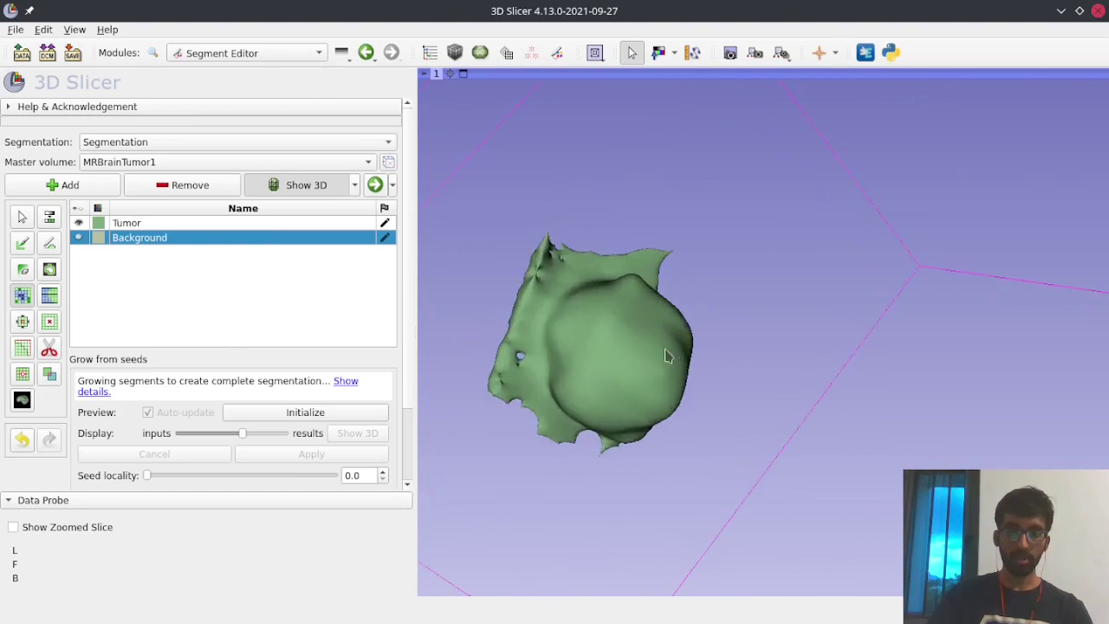
pyautogui.moveTo(667, 354); pyautogui.dragTo(607, 342)
# Step: Select the Tumor segment and cut away the ragged left edge, top-left flap and top spike with Scissors
pyautogui.click(48, 349)
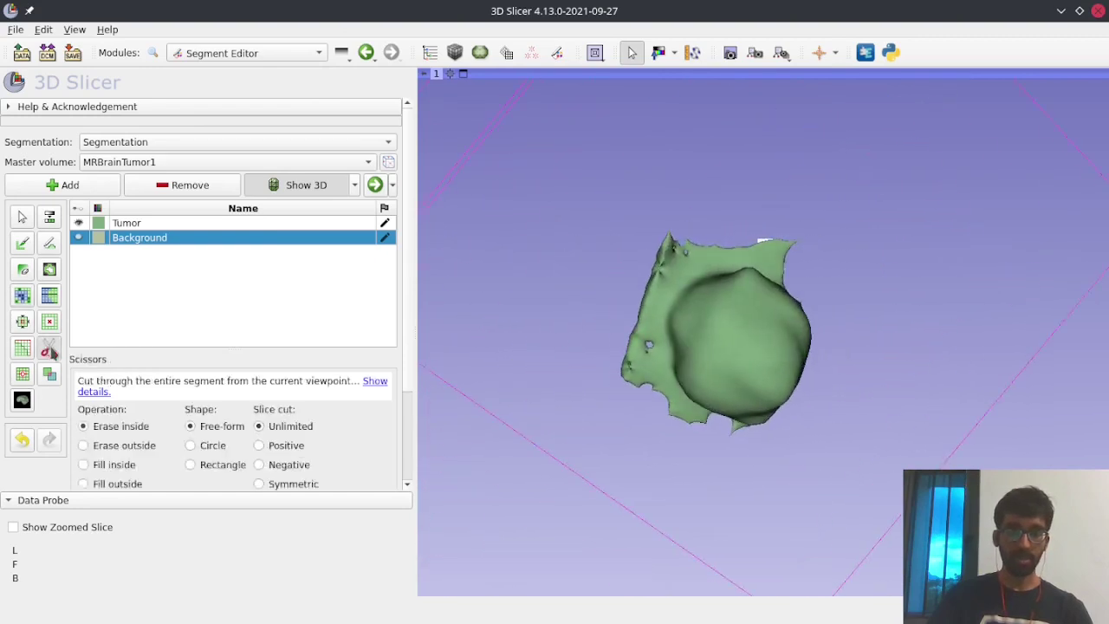
pyautogui.click(648, 407)
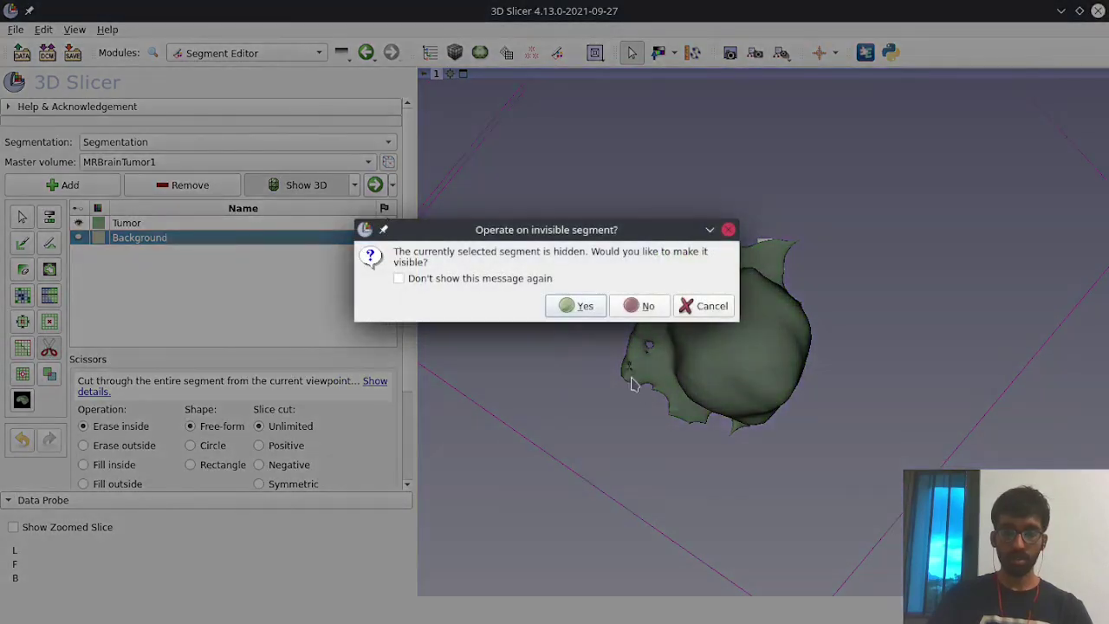
pyautogui.click(644, 308)
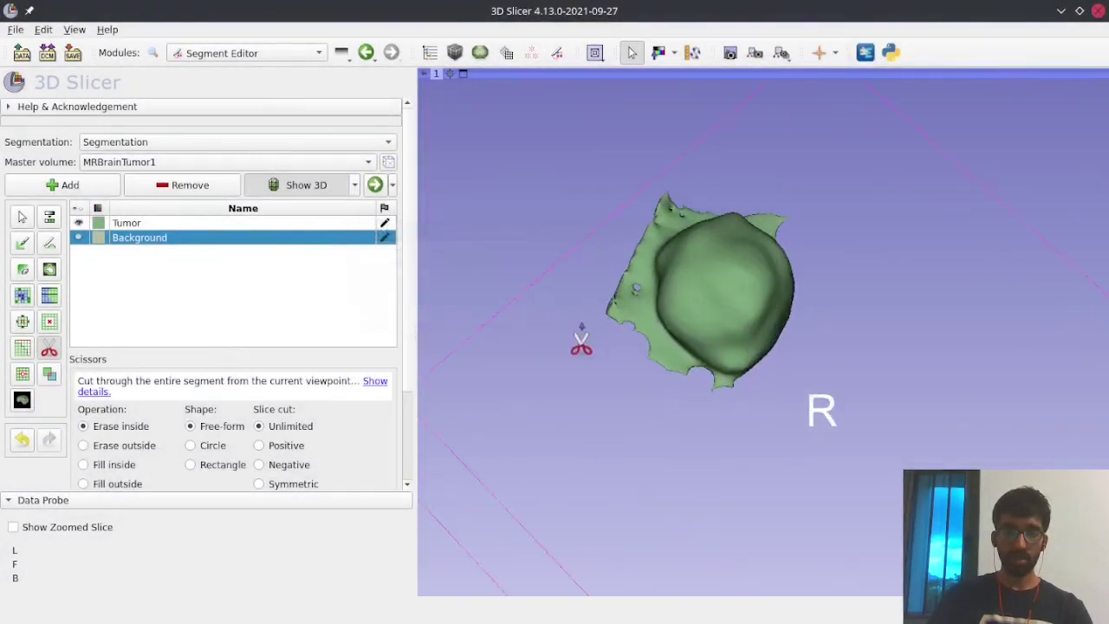
pyautogui.click(22, 217)
pyautogui.moveTo(520, 329); pyautogui.dragTo(685, 401)
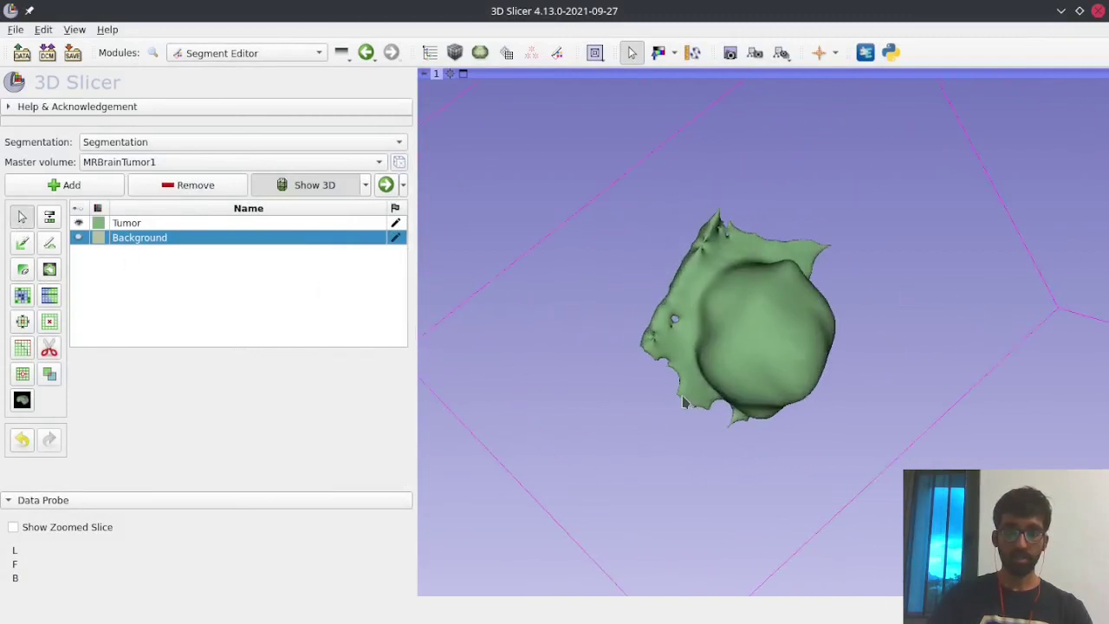
pyautogui.click(161, 223)
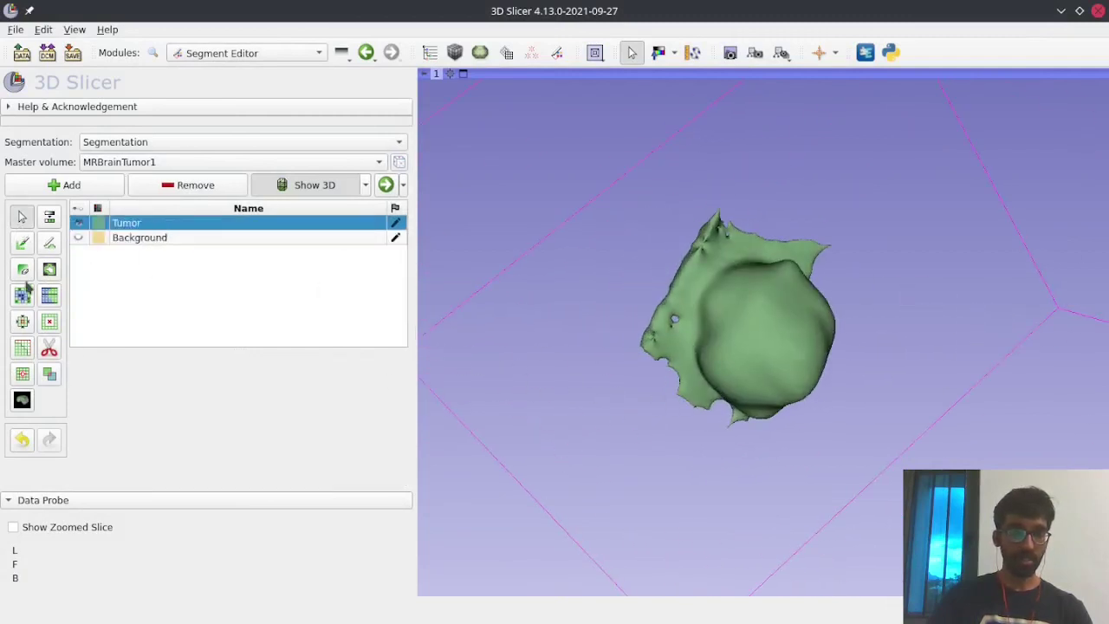
pyautogui.click(49, 351)
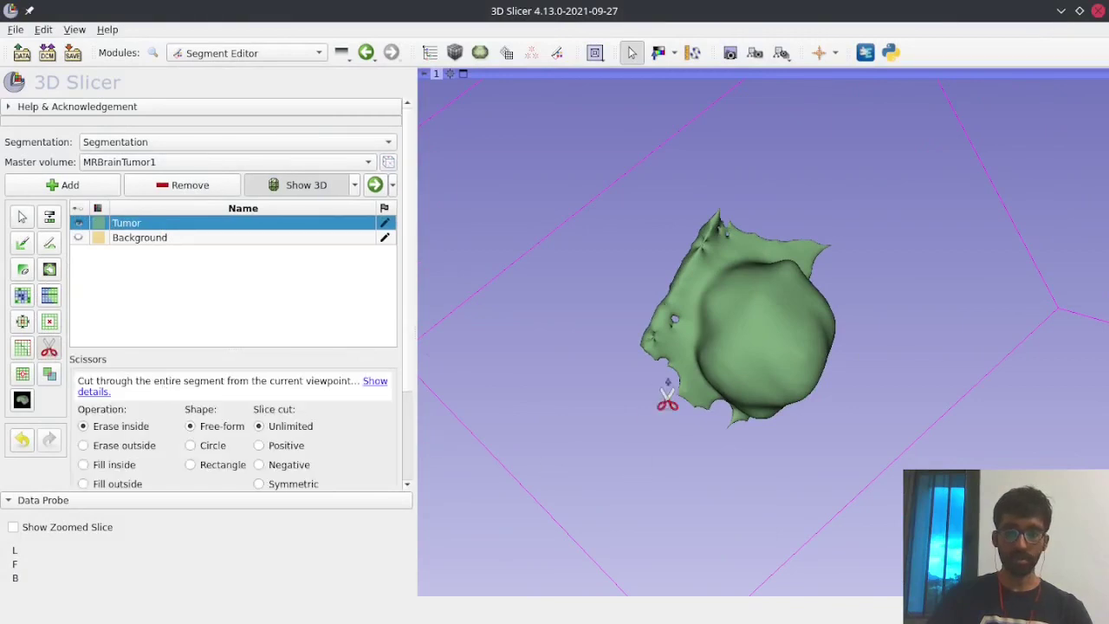
pyautogui.moveTo(662, 397)
pyautogui.mouseDown()
pyautogui.moveTo(664, 294)
pyautogui.moveTo(624, 307)
pyautogui.moveTo(629, 367)
pyautogui.moveTo(662, 397)
pyautogui.mouseUp()
pyautogui.moveTo(653, 328)
pyautogui.mouseDown()
pyautogui.moveTo(711, 270)
pyautogui.moveTo(709, 203)
pyautogui.moveTo(664, 242)
pyautogui.moveTo(650, 325)
pyautogui.mouseUp()
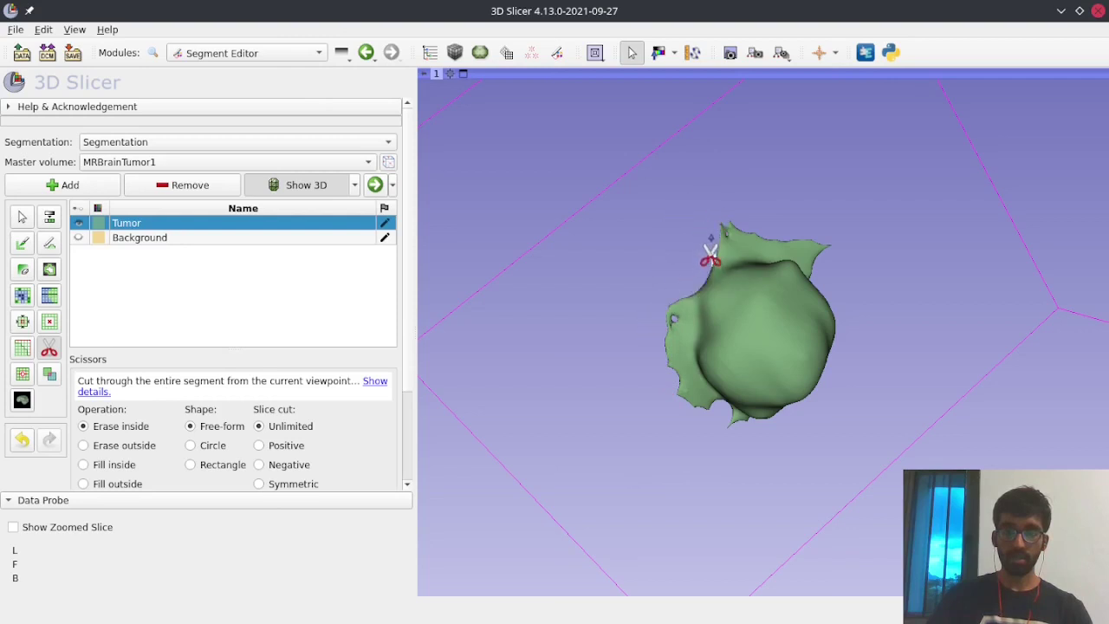
pyautogui.moveTo(745, 227)
pyautogui.mouseDown()
pyautogui.moveTo(708, 264)
pyautogui.moveTo(828, 279)
pyautogui.moveTo(816, 247)
pyautogui.moveTo(779, 251)
pyautogui.mouseUp()
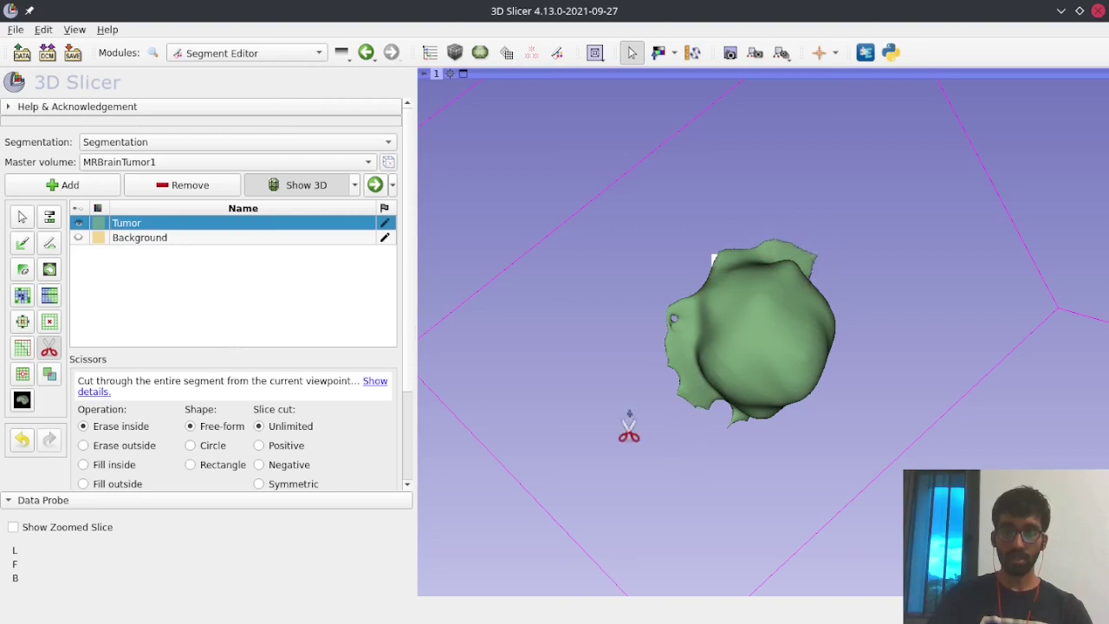
# Step: Rotate the model and trim the remaining flaps on the left, upper-right, upper and lower-left edges
pyautogui.click(23, 222)
pyautogui.moveTo(722, 325); pyautogui.dragTo(666, 336)
pyautogui.click(49, 347)
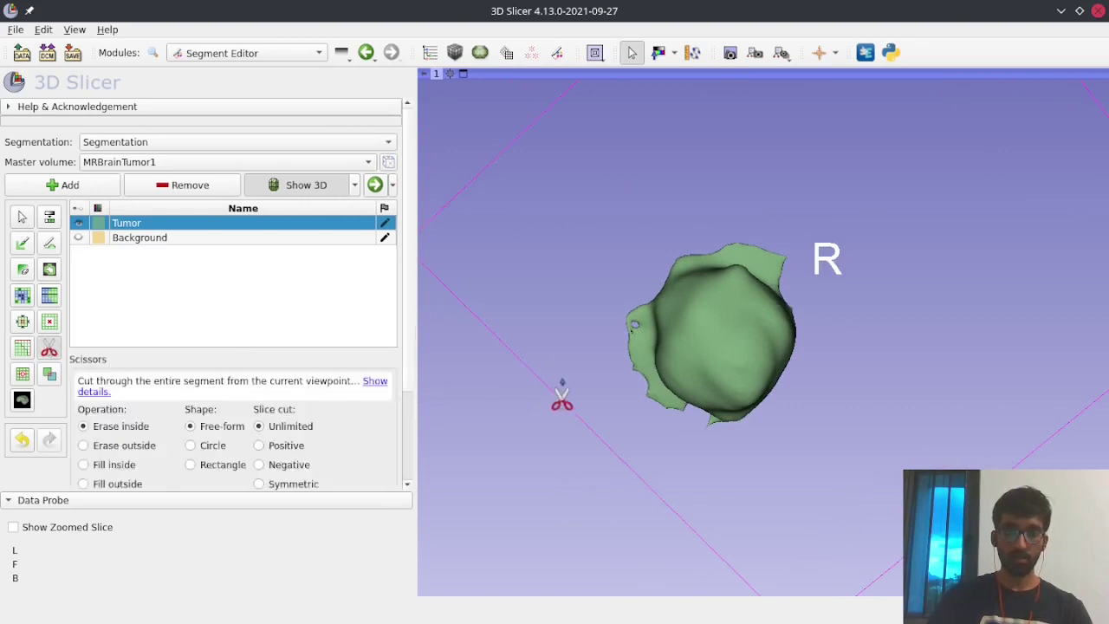
pyautogui.moveTo(643, 381)
pyautogui.mouseDown()
pyautogui.moveTo(637, 311)
pyautogui.moveTo(619, 300)
pyautogui.moveTo(619, 376)
pyautogui.moveTo(652, 389)
pyautogui.moveTo(675, 421)
pyautogui.moveTo(675, 411)
pyautogui.moveTo(628, 376)
pyautogui.moveTo(641, 420)
pyautogui.moveTo(685, 429)
pyautogui.mouseUp()
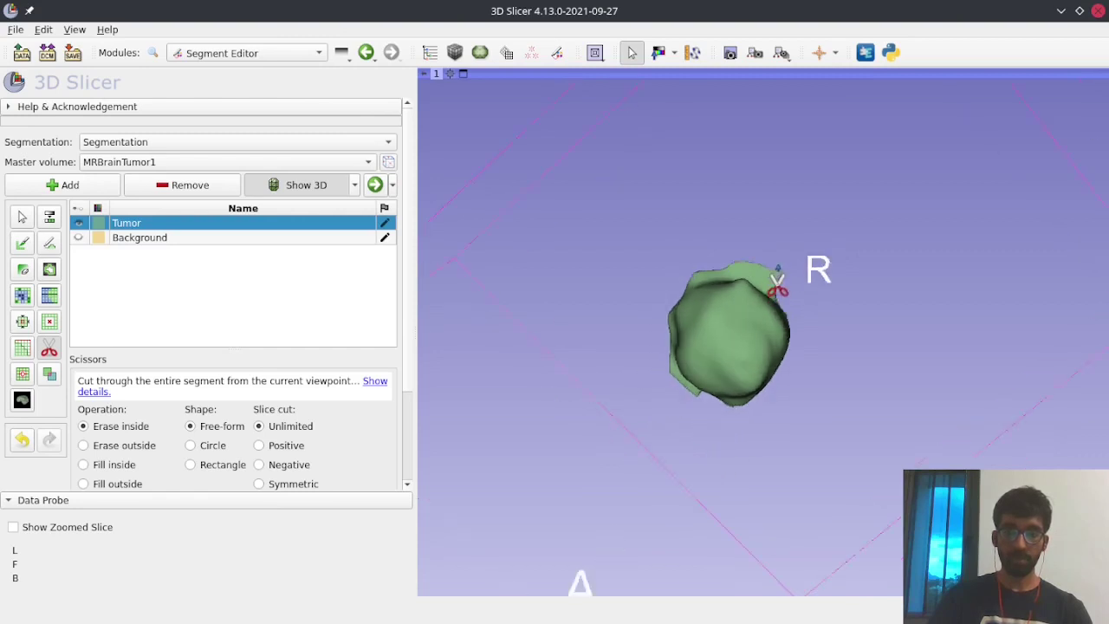
pyautogui.scroll(2, 777, 286)
pyautogui.moveTo(795, 260)
pyautogui.mouseDown()
pyautogui.moveTo(720, 201)
pyautogui.moveTo(711, 174)
pyautogui.moveTo(792, 206)
pyautogui.moveTo(798, 275)
pyautogui.mouseUp()
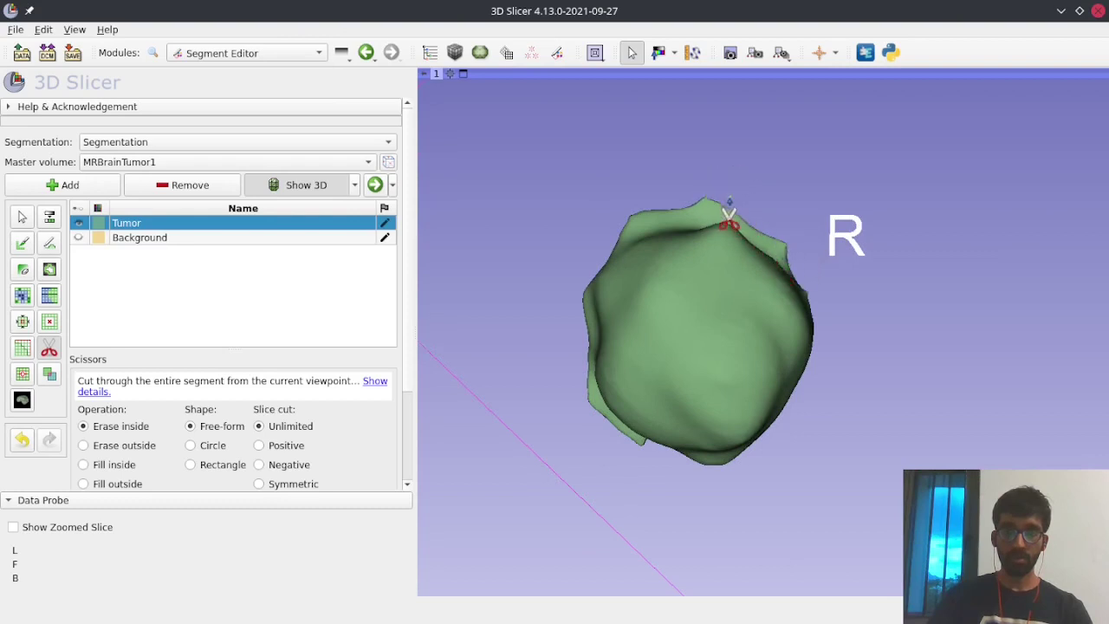
pyautogui.moveTo(725, 218)
pyautogui.mouseDown()
pyautogui.moveTo(627, 227)
pyautogui.moveTo(629, 201)
pyautogui.moveTo(732, 220)
pyautogui.mouseUp()
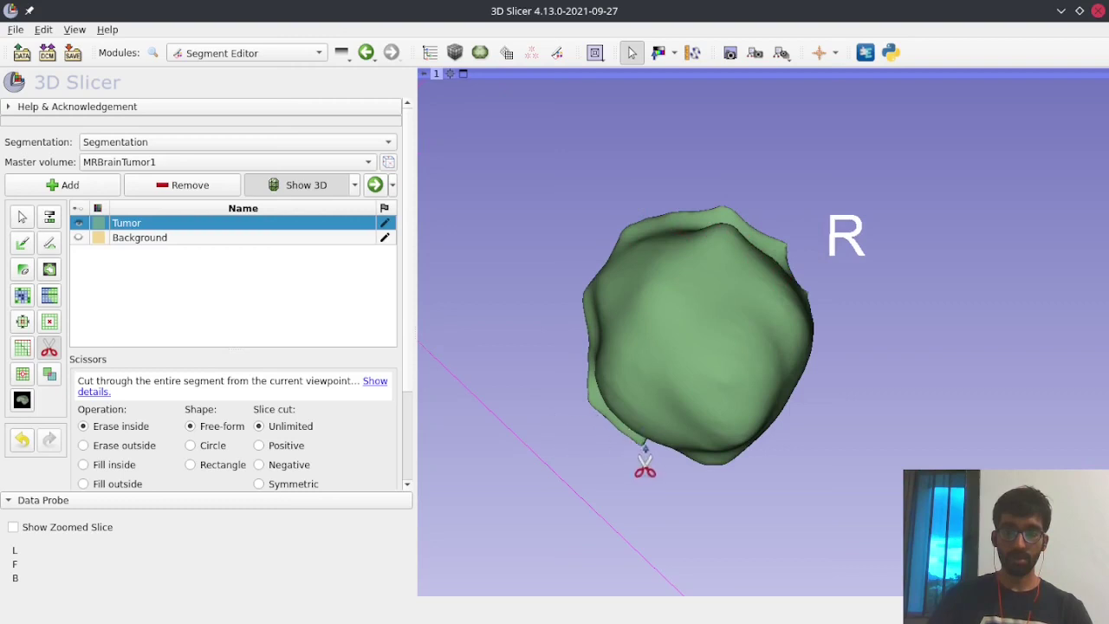
pyautogui.moveTo(641, 446)
pyautogui.mouseDown()
pyautogui.moveTo(584, 390)
pyautogui.moveTo(580, 434)
pyautogui.moveTo(638, 459)
pyautogui.mouseUp()
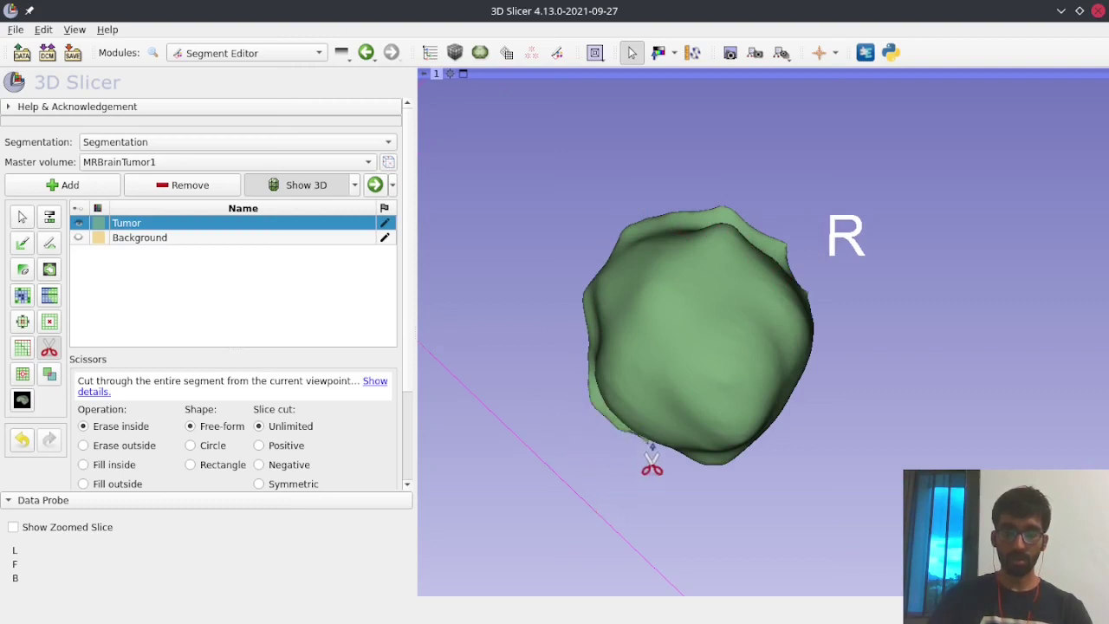
pyautogui.click(23, 217)
pyautogui.moveTo(582, 308); pyautogui.dragTo(875, 346)
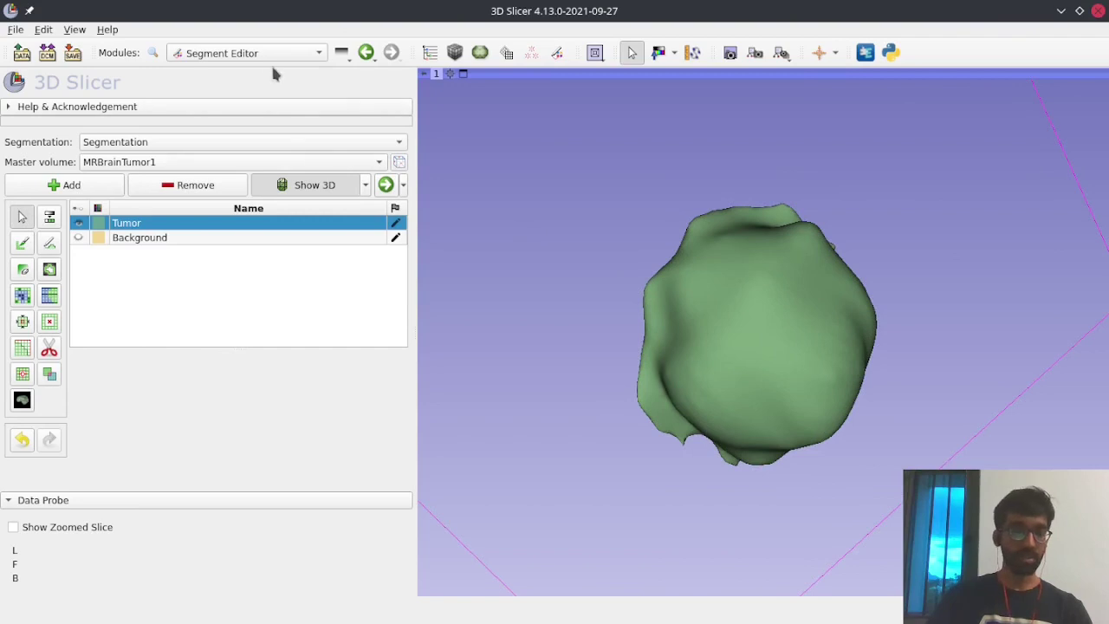
# Step: Open the Segment Statistics module from the Quantification modules
pyautogui.click(295, 54)
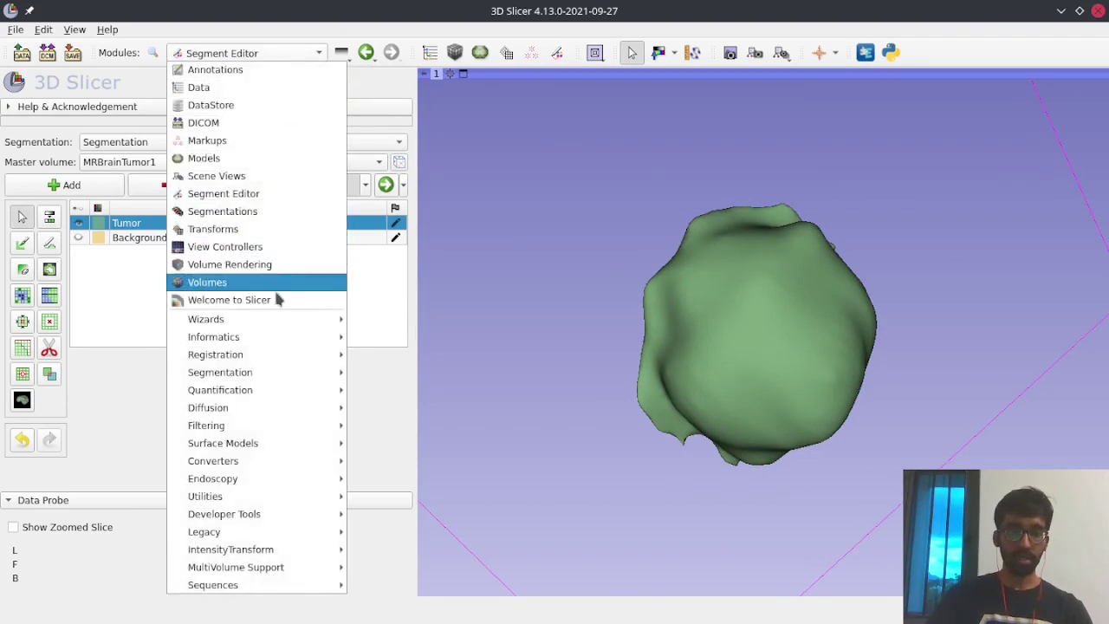
pyautogui.moveTo(276, 394)
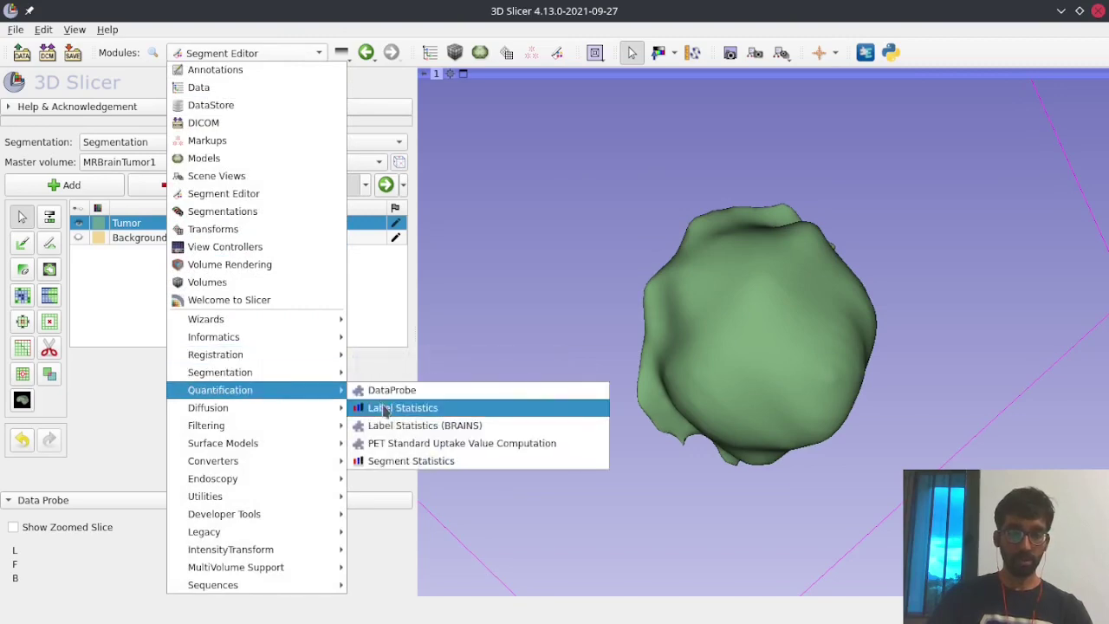
pyautogui.click(401, 462)
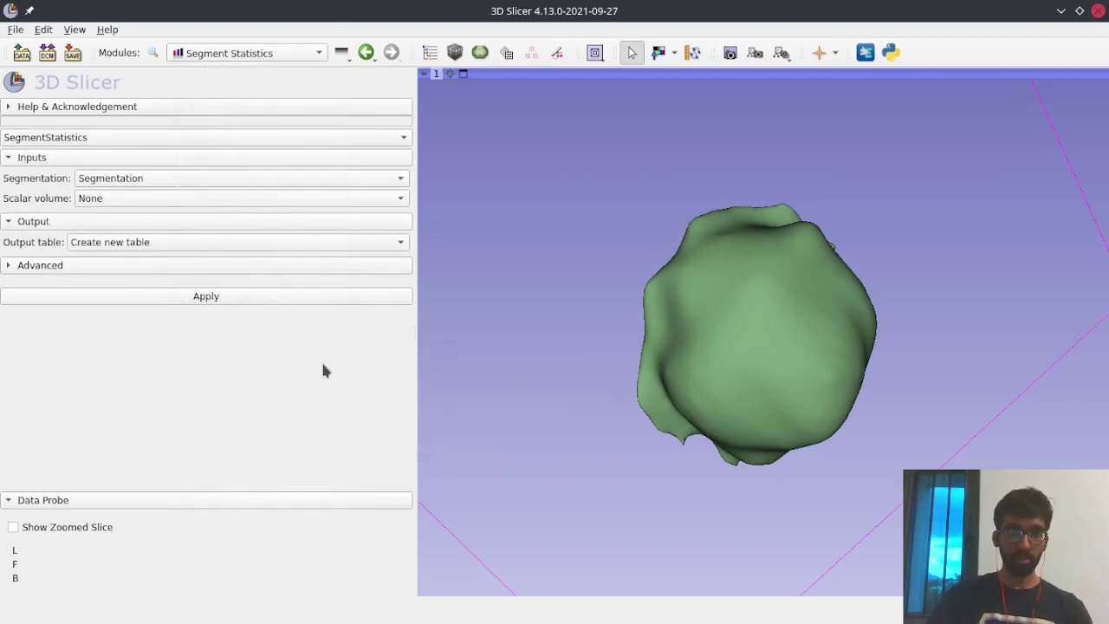
pyautogui.click(304, 58)
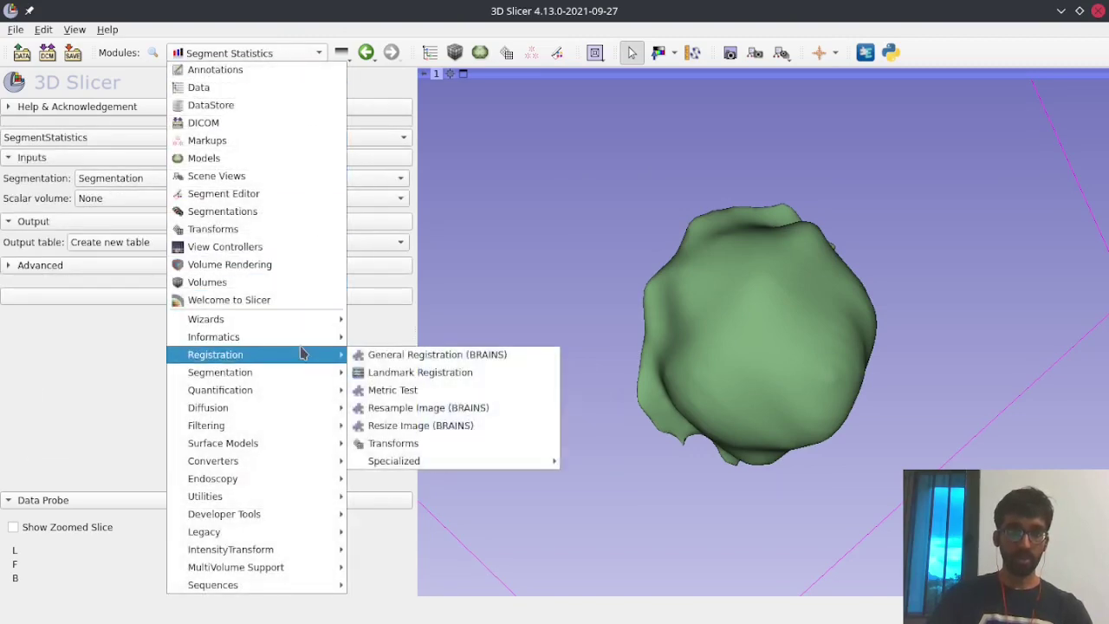
pyautogui.moveTo(290, 390)
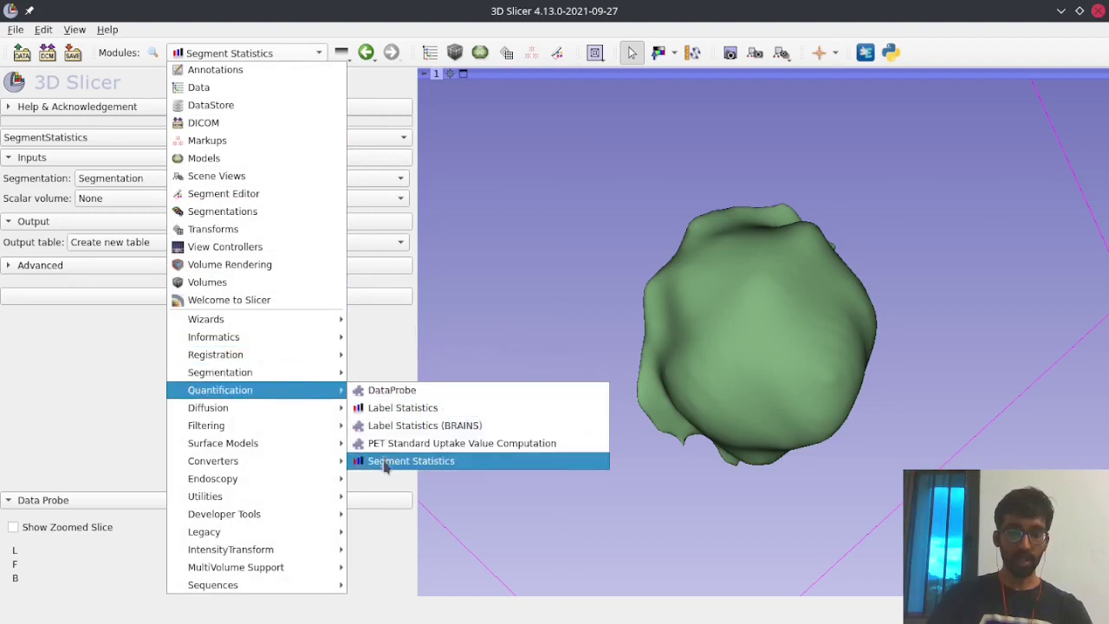
pyautogui.click(108, 370)
# Step: Set the scalar volume to MRBrainTumor1, keep Segmentation as input, and use the Conventional layout
pyautogui.click(157, 204)
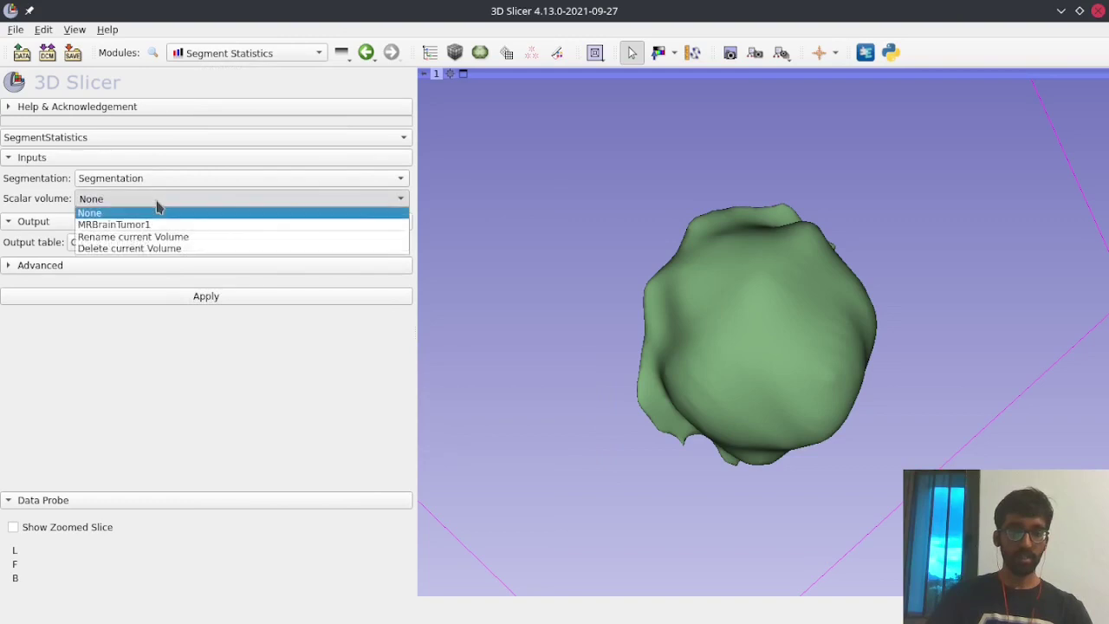
pyautogui.click(163, 225)
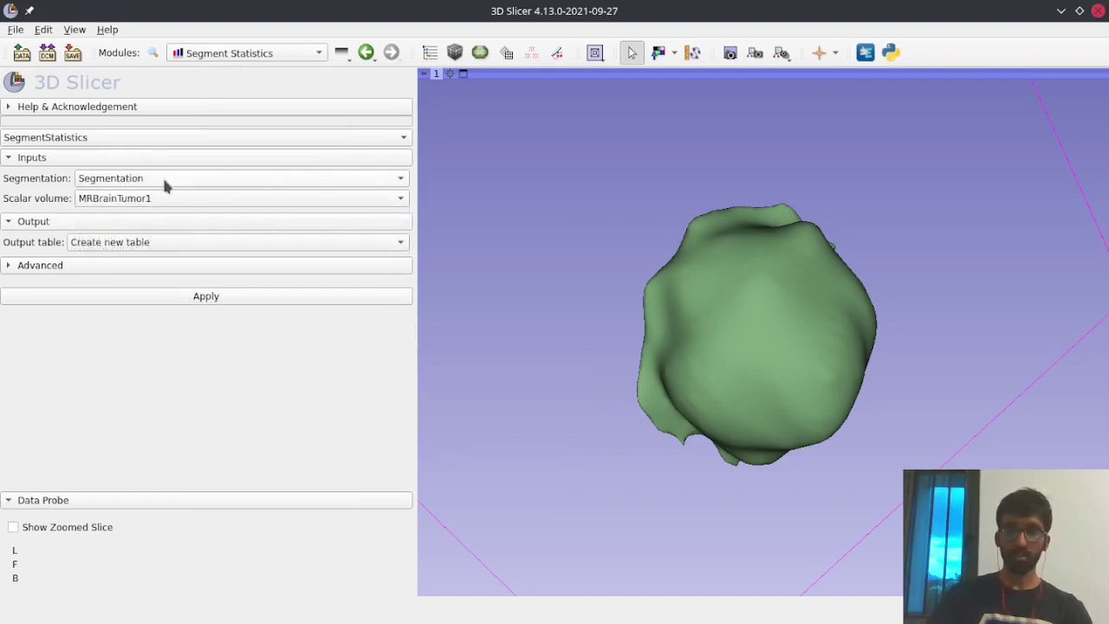
pyautogui.click(160, 179)
pyautogui.click(62, 187)
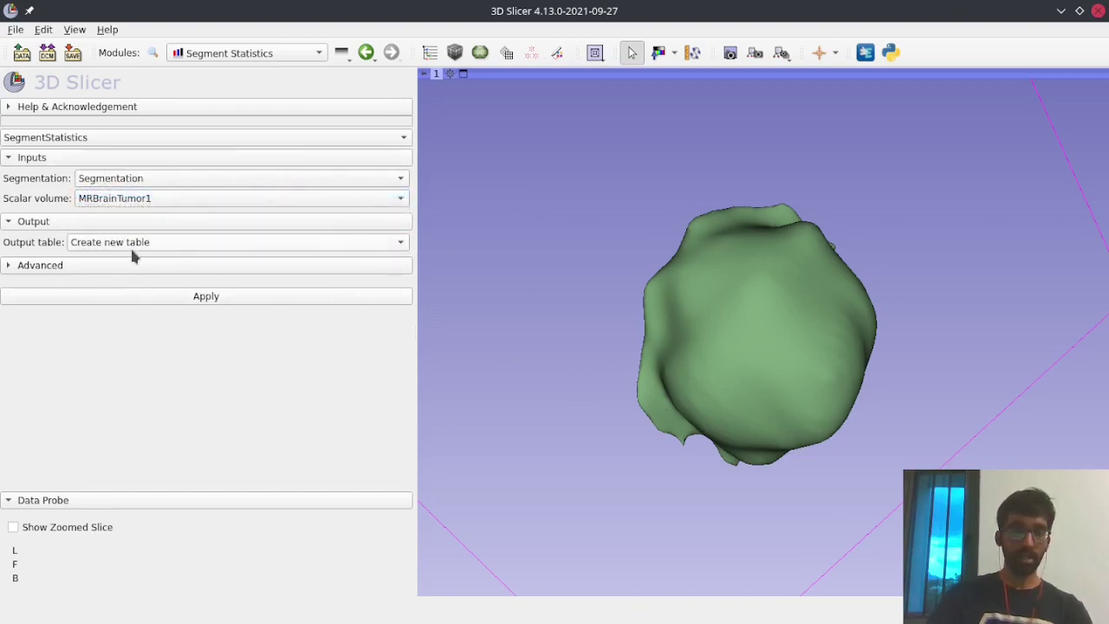
pyautogui.click(594, 53)
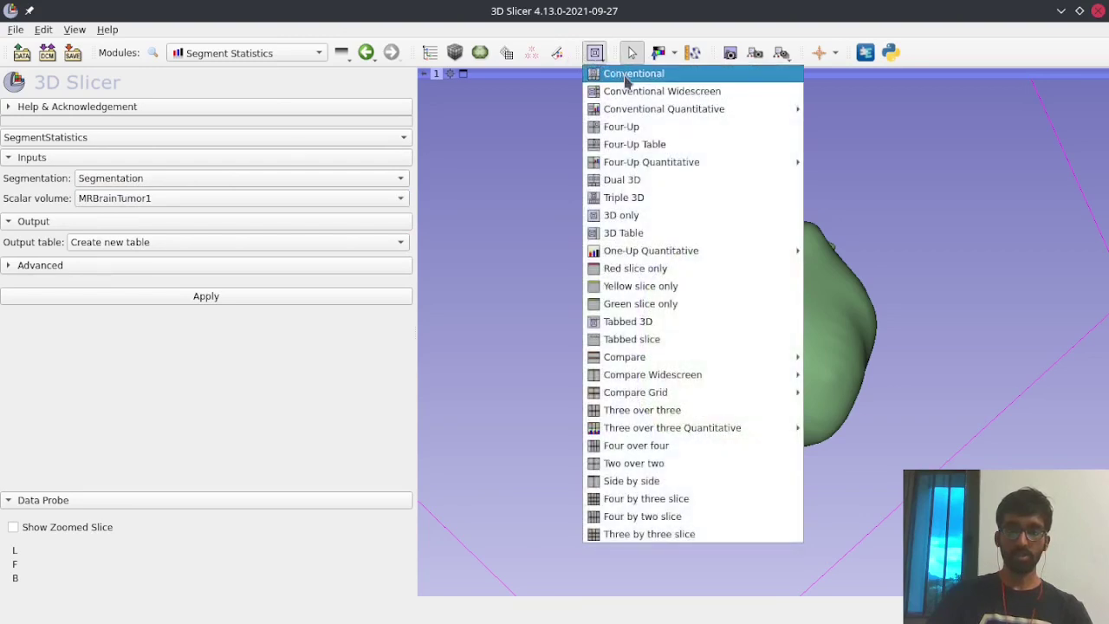
pyautogui.click(626, 81)
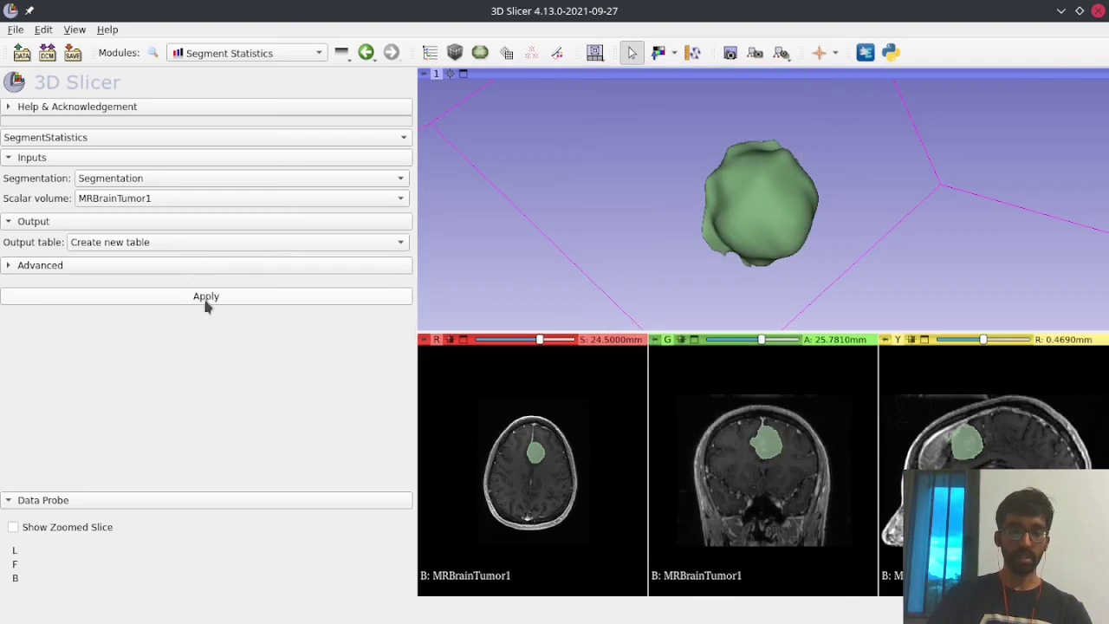
# Step: Compute the Tumor segment statistics and inspect the 17.4468 cm3 volume, 14179 voxels
pyautogui.click(204, 299)
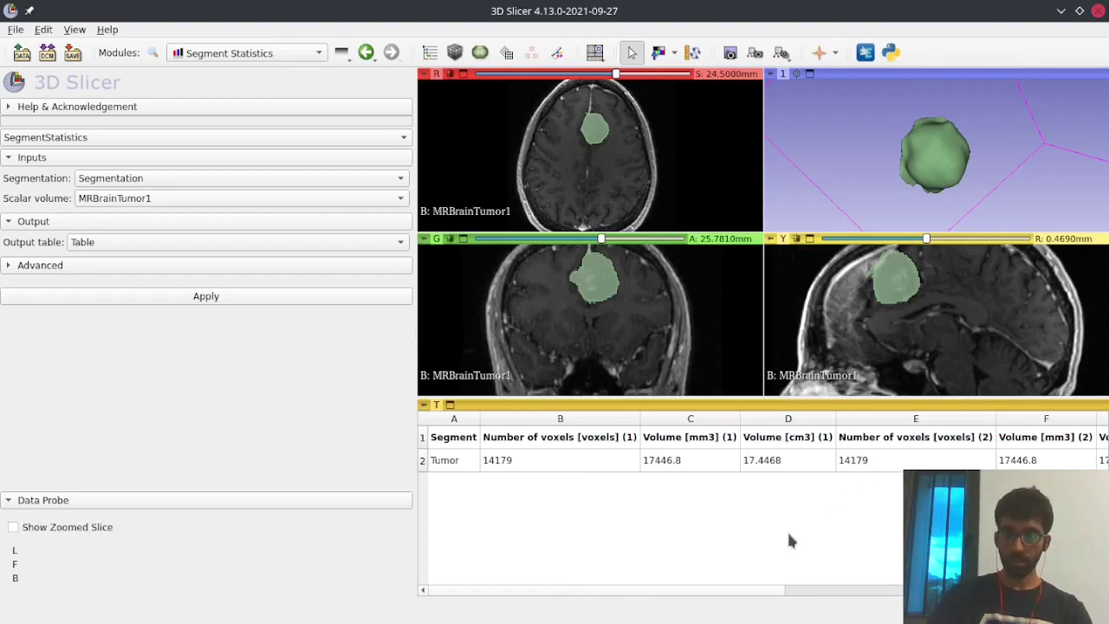
pyautogui.moveTo(768, 591); pyautogui.dragTo(799, 587)
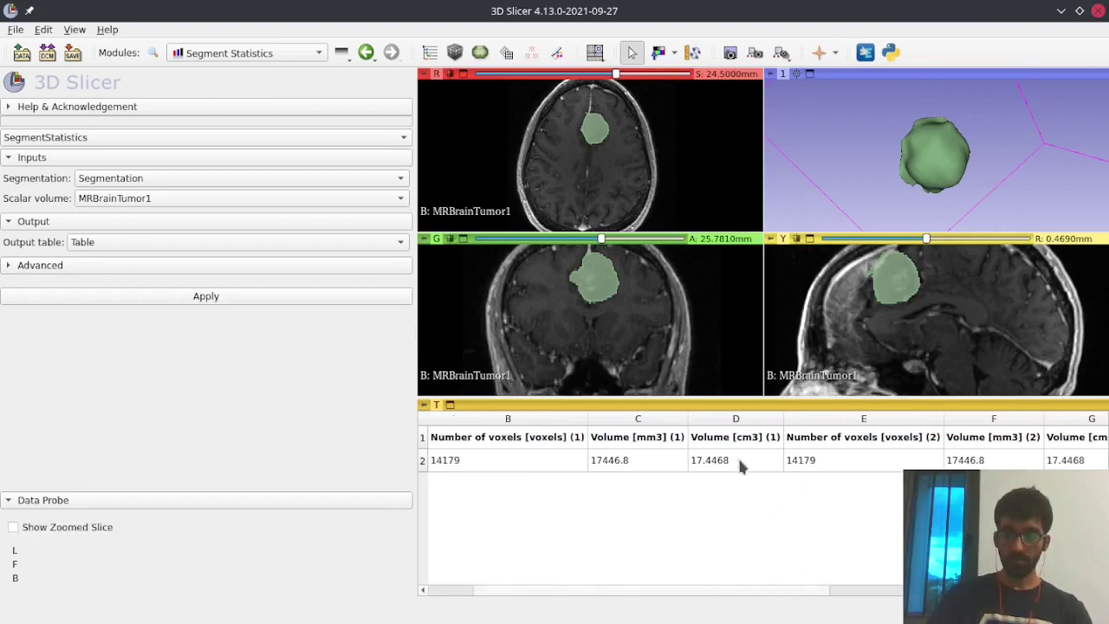
pyautogui.click(723, 457)
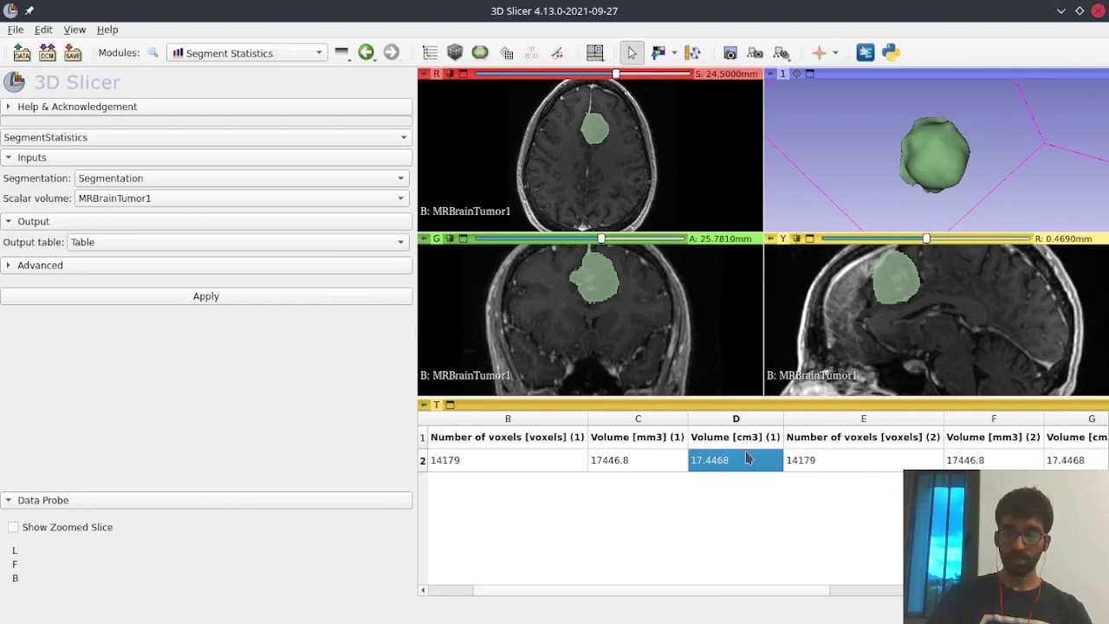
pyautogui.moveTo(735, 594); pyautogui.dragTo(696, 587)
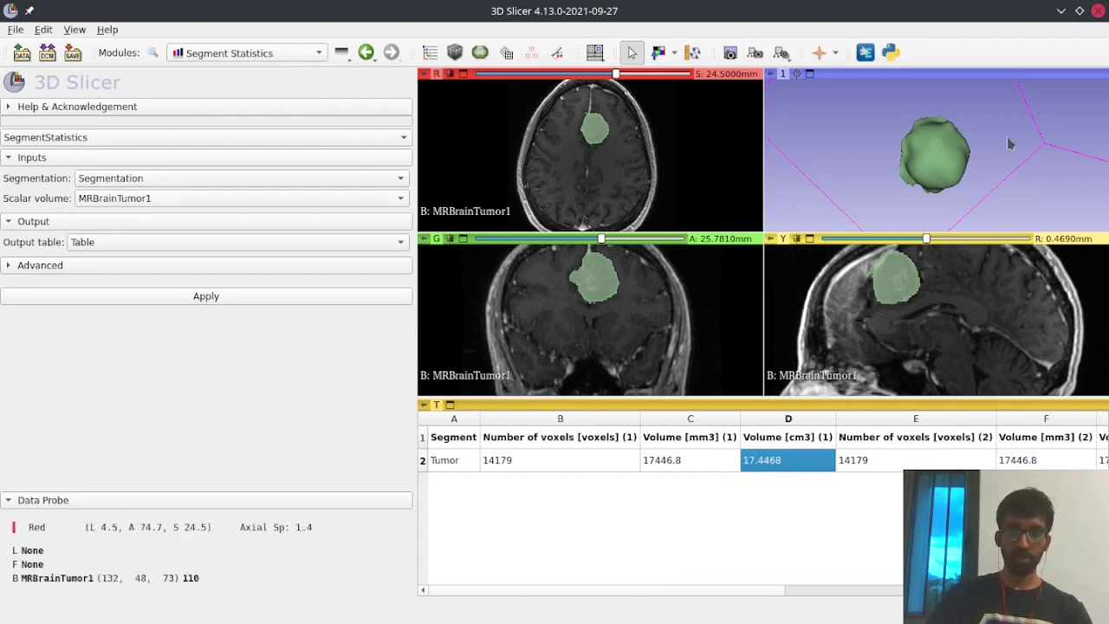
# Step: Open the Radiomics module from the Informatics modules list
pyautogui.click(320, 55)
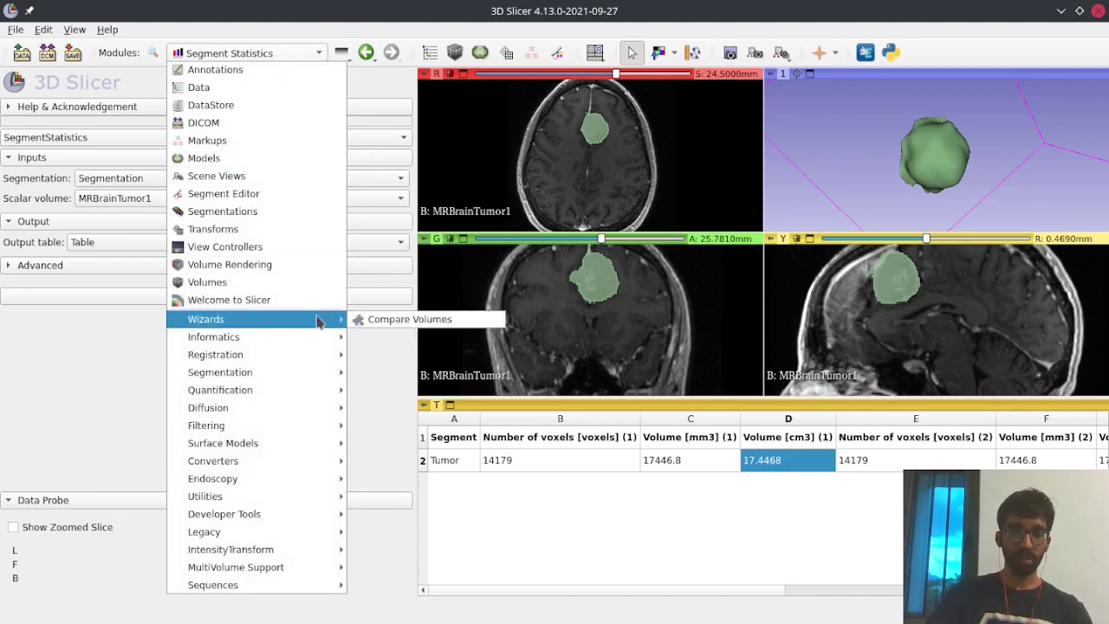
pyautogui.moveTo(285, 340)
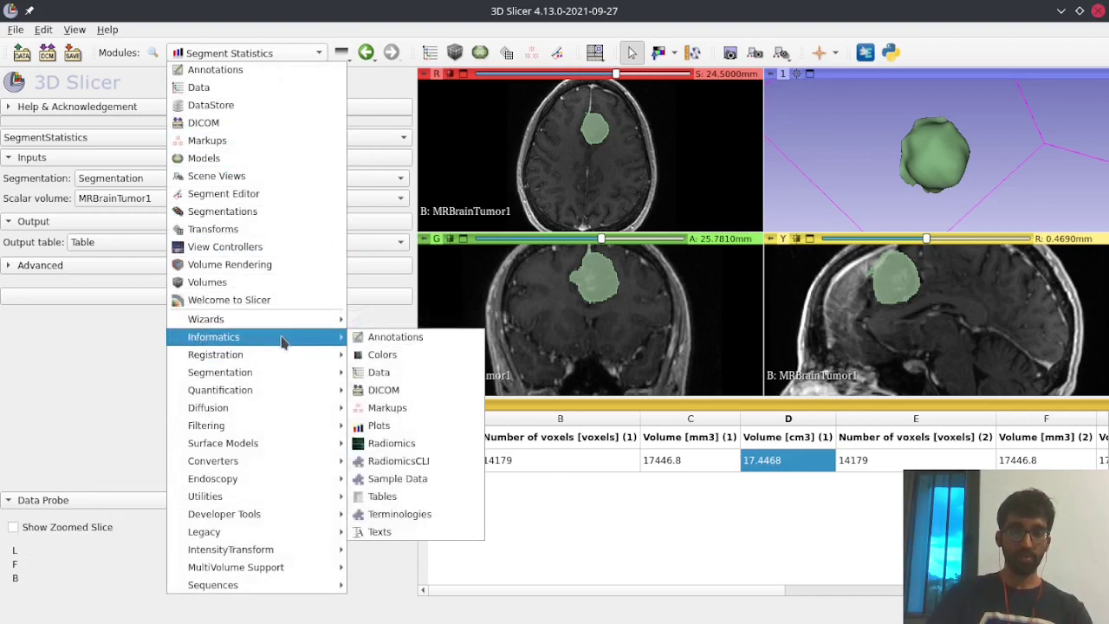
pyautogui.click(389, 446)
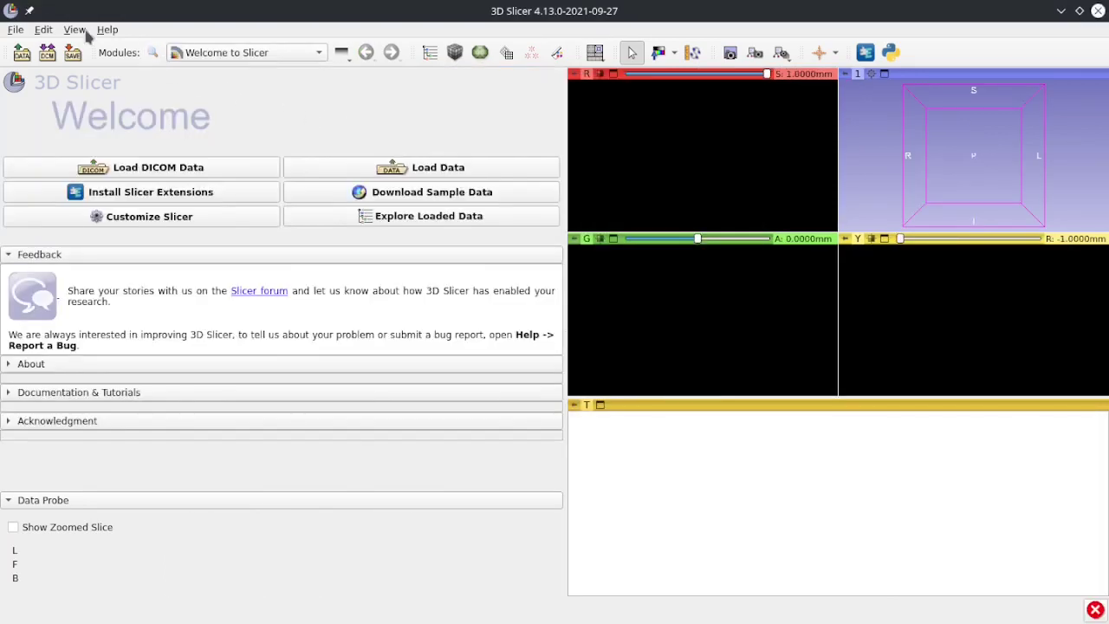
# Step: Search the Extensions Manager catalog for 'ra' to confirm SlicerRadiomics is installed
pyautogui.click(78, 29)
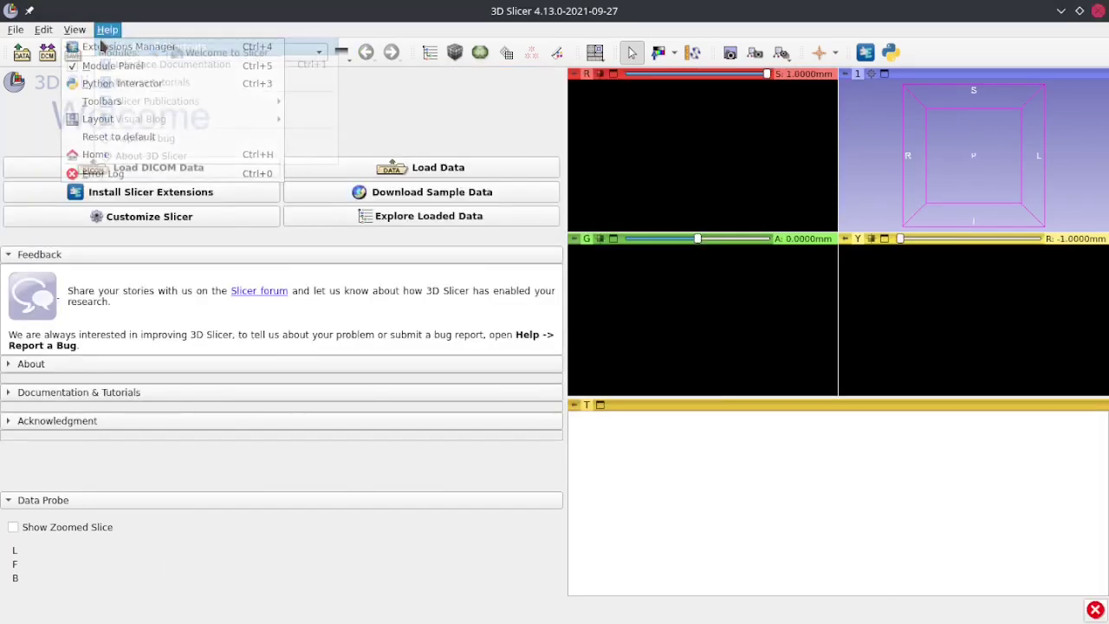
pyautogui.click(130, 45)
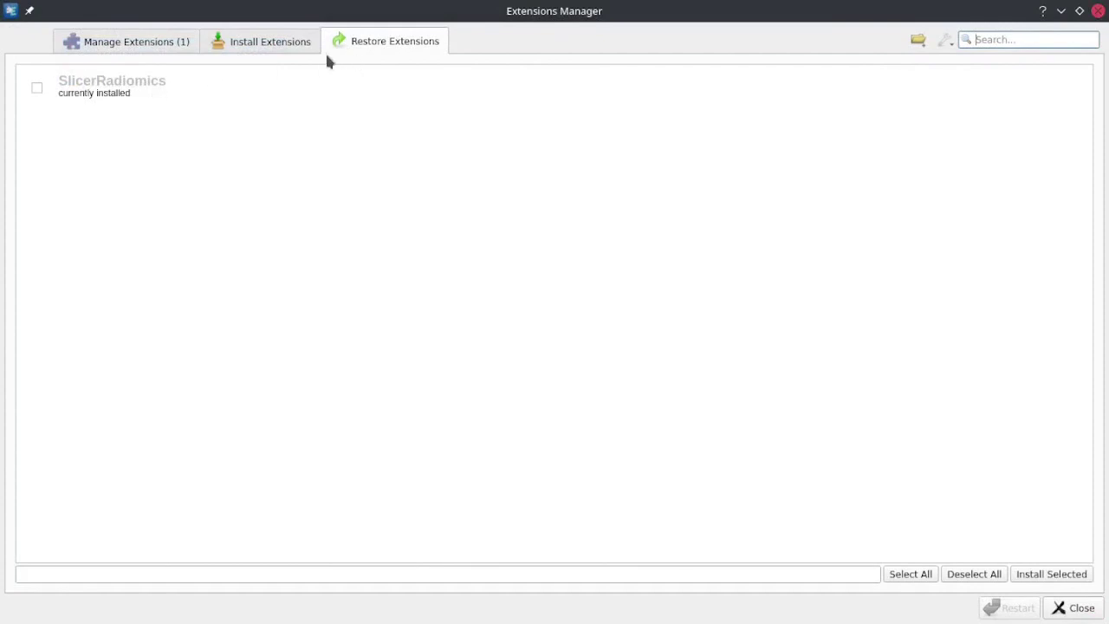
pyautogui.click(269, 36)
pyautogui.click(999, 39)
pyautogui.write('ra')
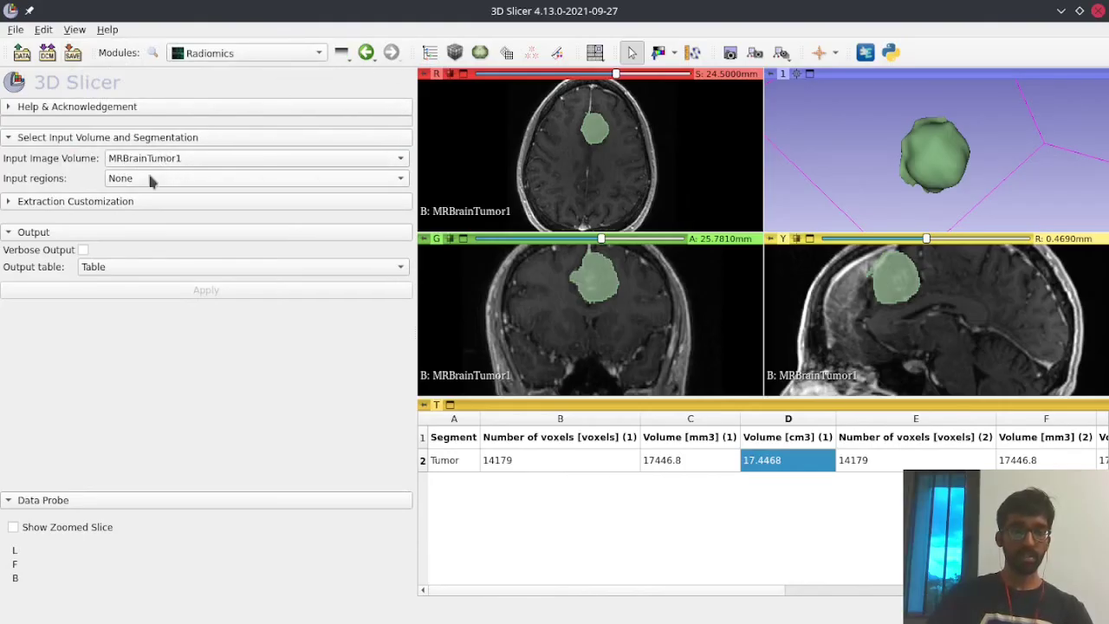
# Step: Use Segmentation as input regions, add glcm features, and output to a new Table_1
pyautogui.click(199, 179)
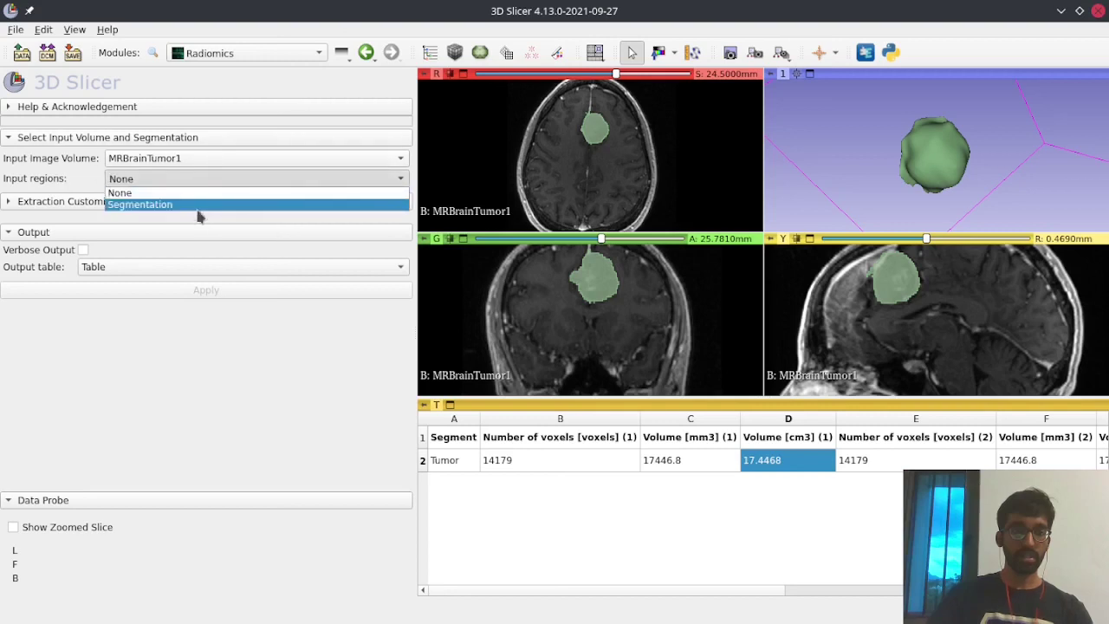
pyautogui.click(192, 206)
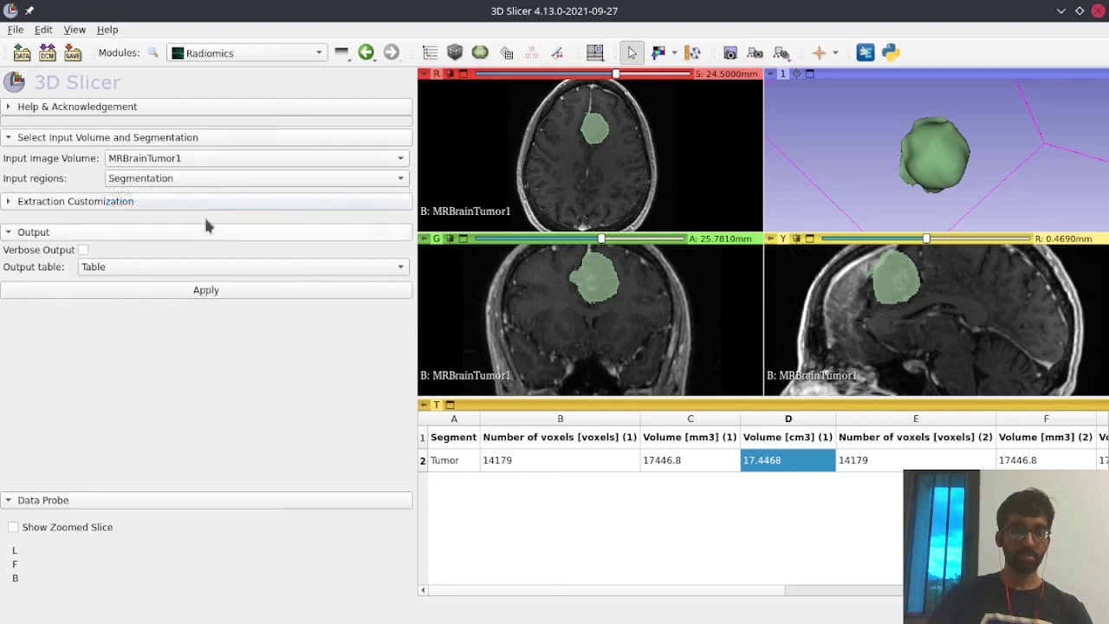
pyautogui.click(9, 205)
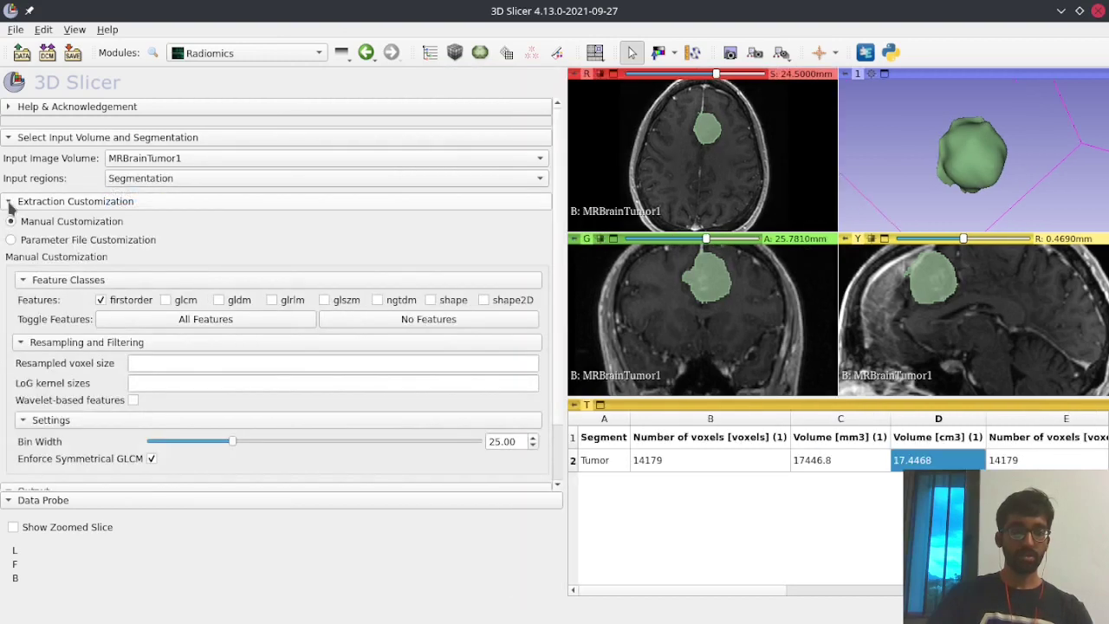
pyautogui.click(165, 300)
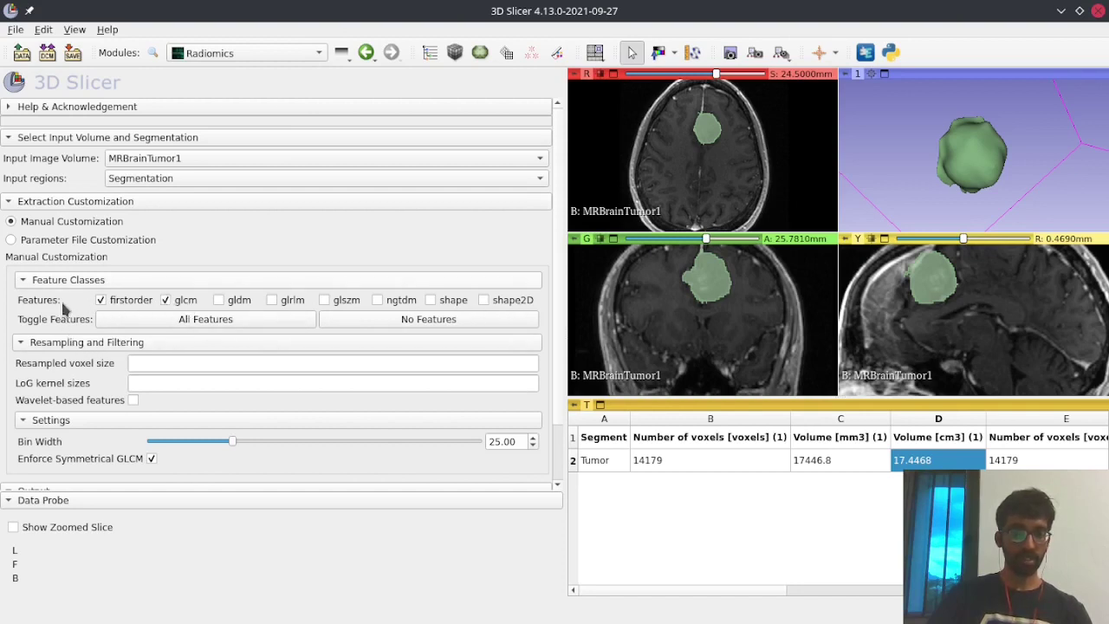
pyautogui.scroll(-2, 65, 363)
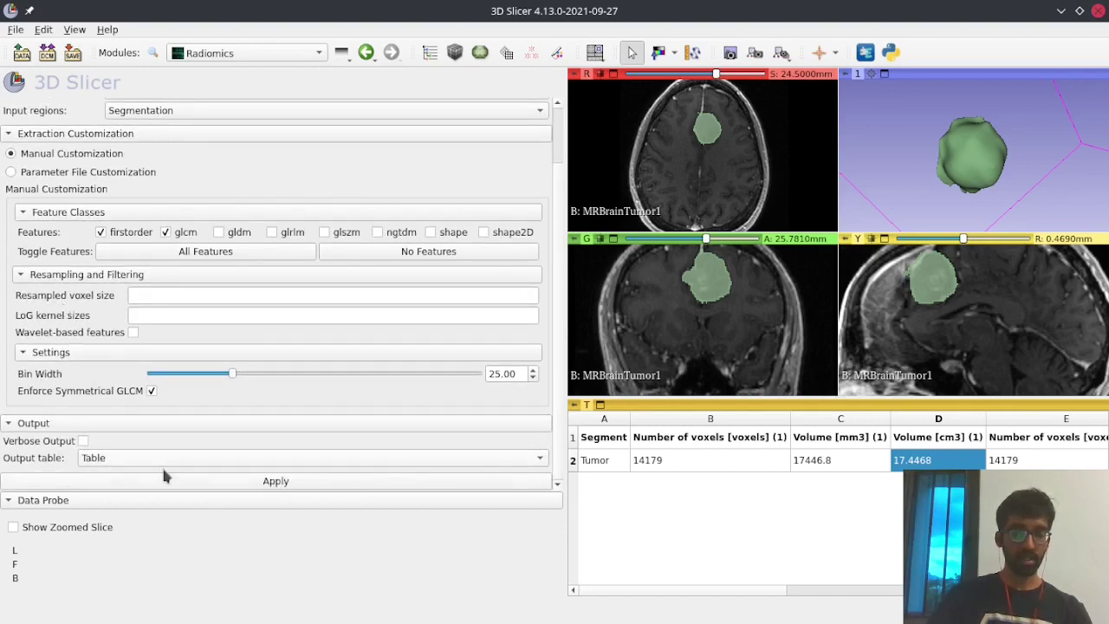
pyautogui.click(205, 465)
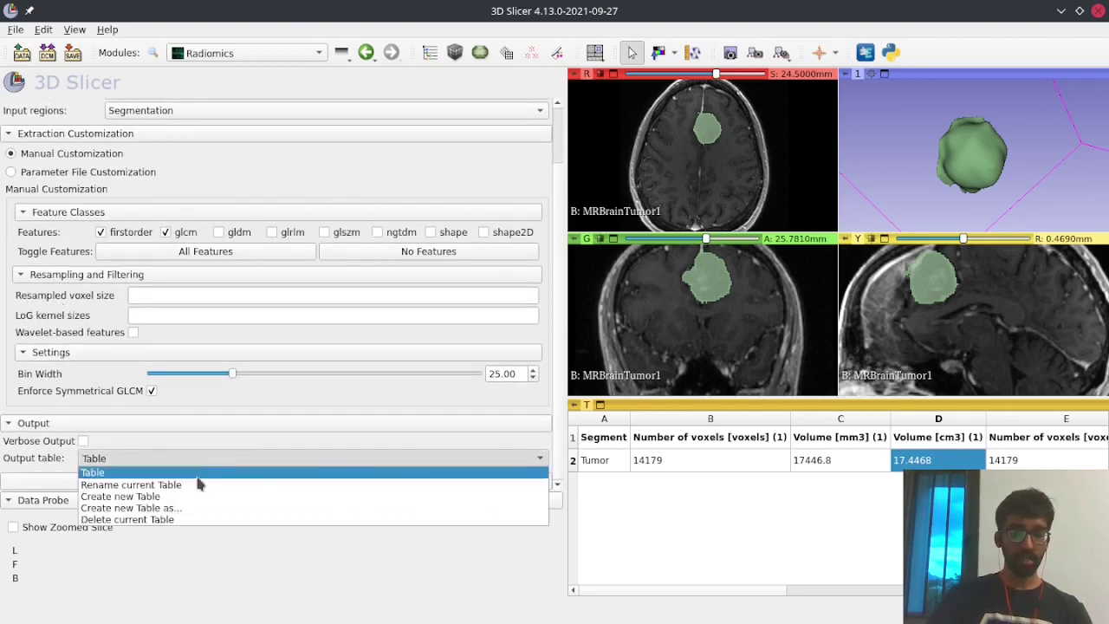
pyautogui.click(200, 496)
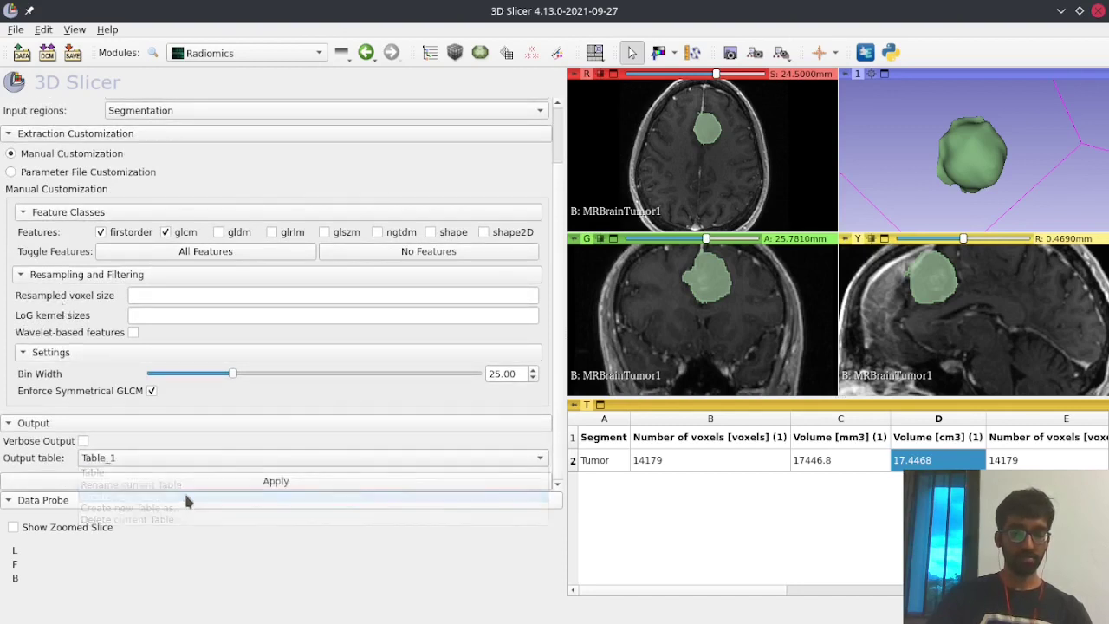
# Step: Run the radiomics extraction, showing Table_1 with Image type, Feature Class and Feature Name columns
pyautogui.click(273, 483)
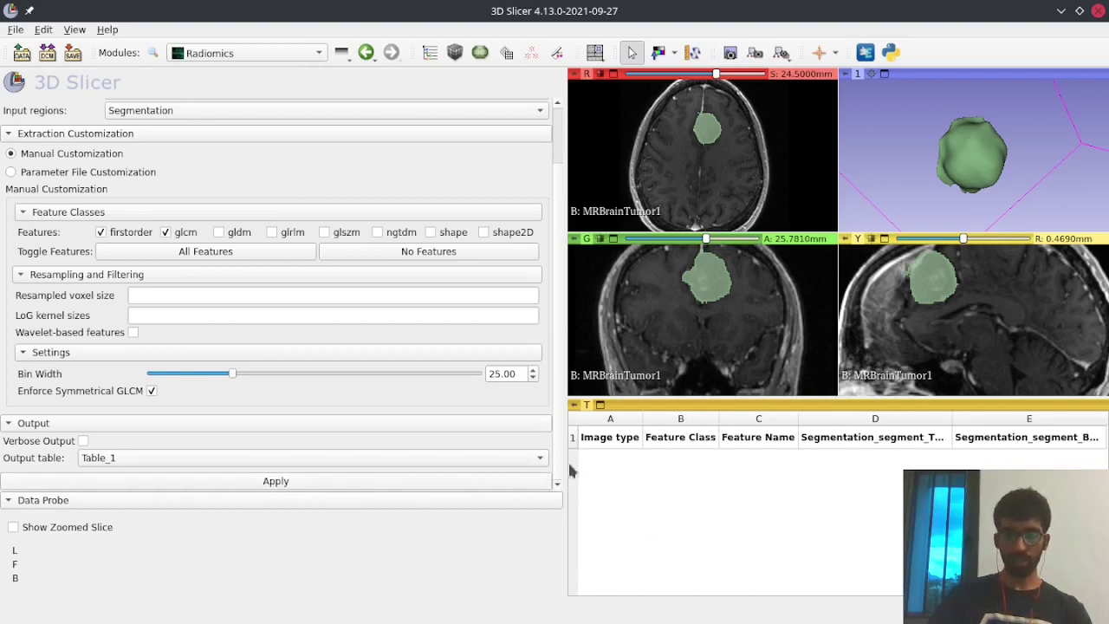
pyautogui.scroll(2, 507, 424)
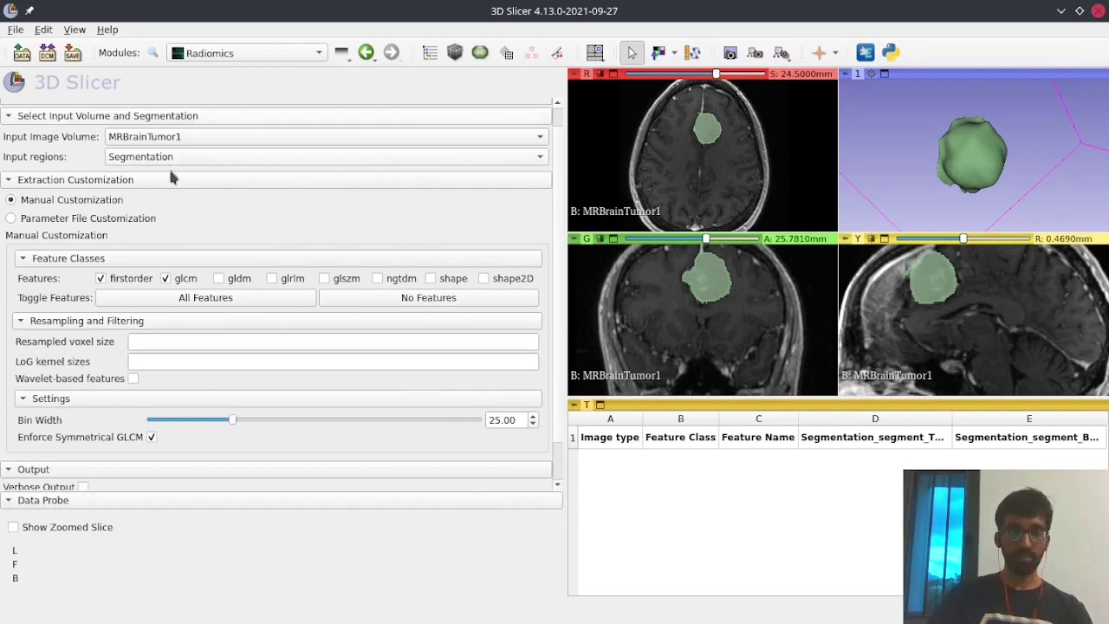
pyautogui.click(15, 30)
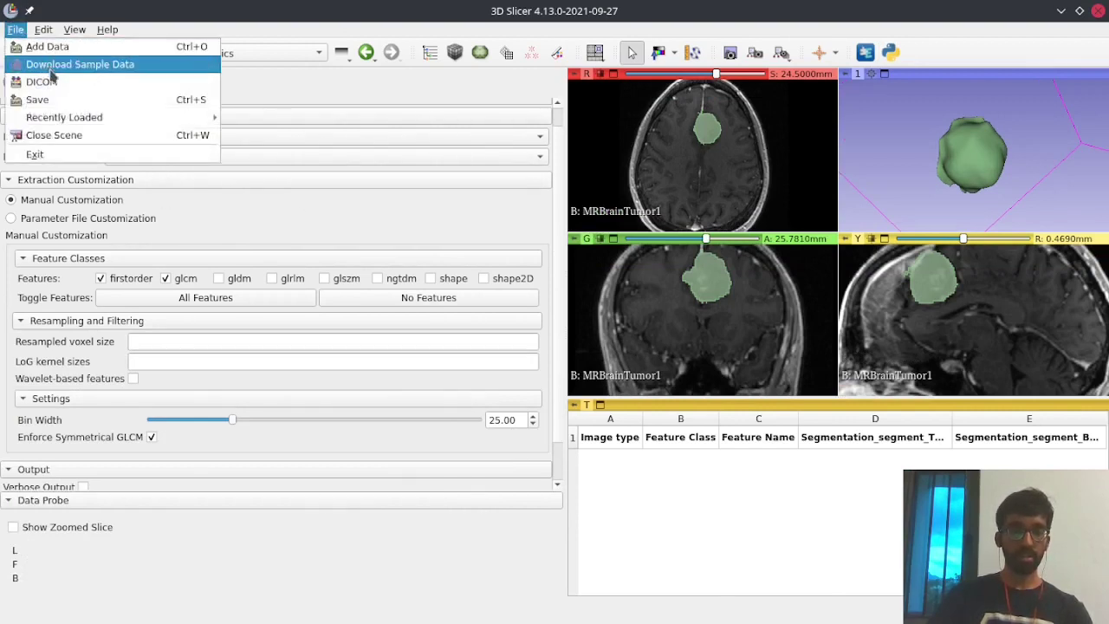
pyautogui.click(38, 100)
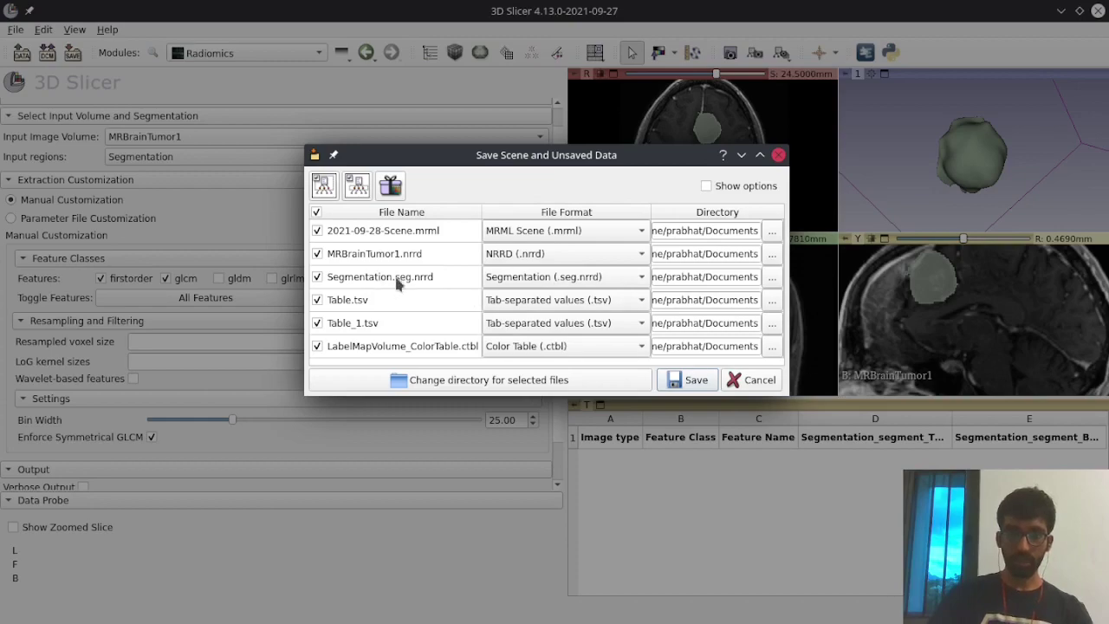
pyautogui.click(751, 383)
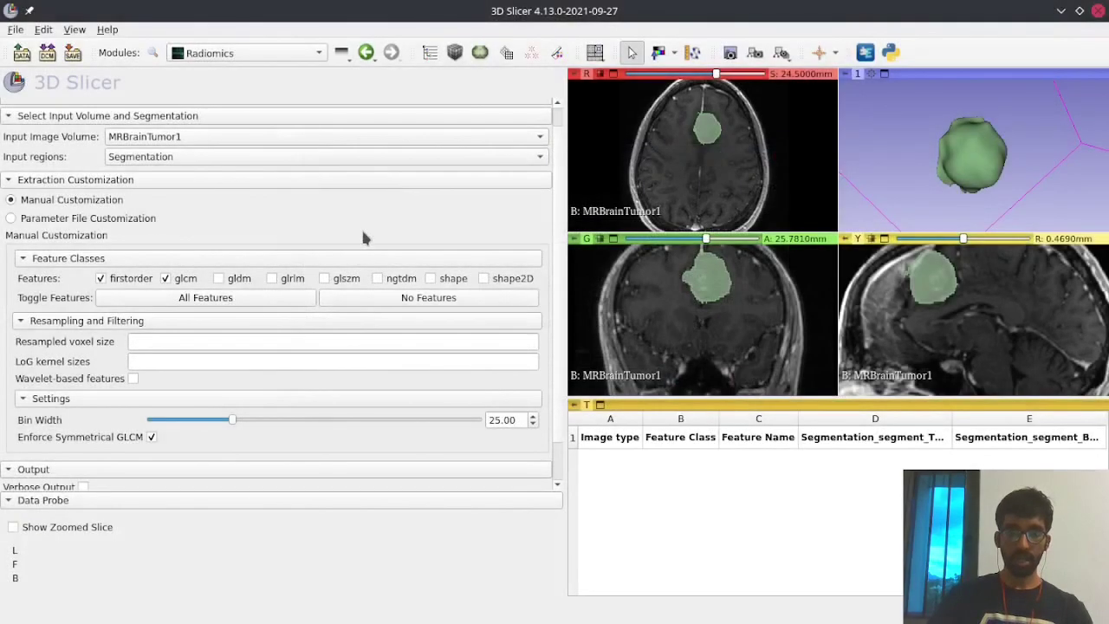
pyautogui.hotkey('alt', 'Tab')
# Step: Drag Segmentation-seg.nrrd from Dolphin into 3D Slicer and confirm adding it to the scene
pyautogui.click(472, 258)
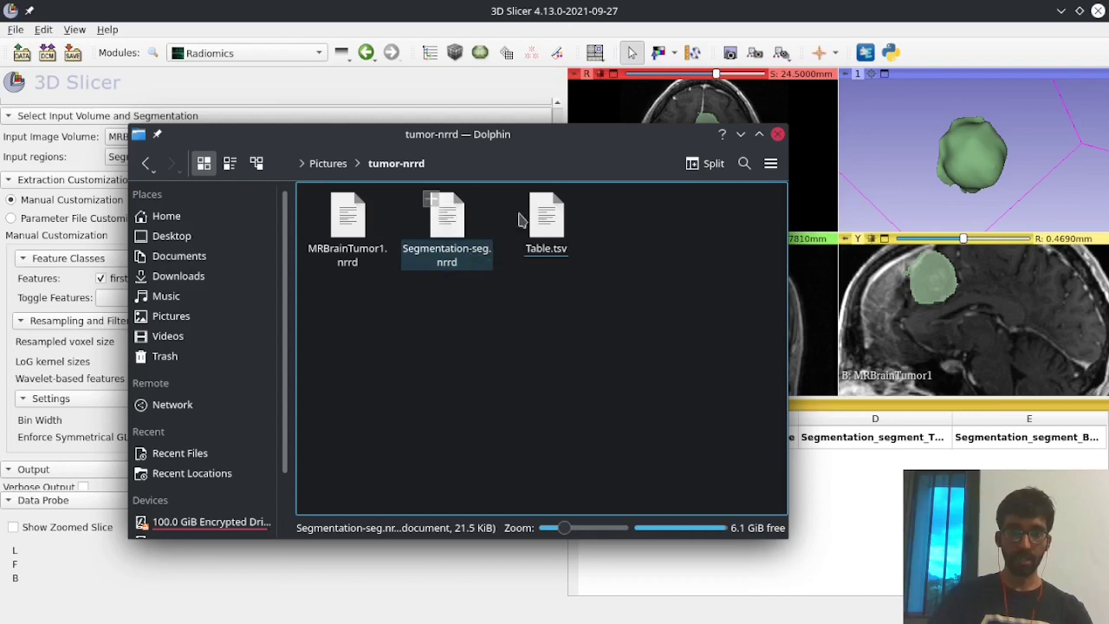
pyautogui.click(444, 198)
pyautogui.moveTo(563, 141); pyautogui.dragTo(461, 256)
pyautogui.moveTo(355, 339); pyautogui.dragTo(428, 159)
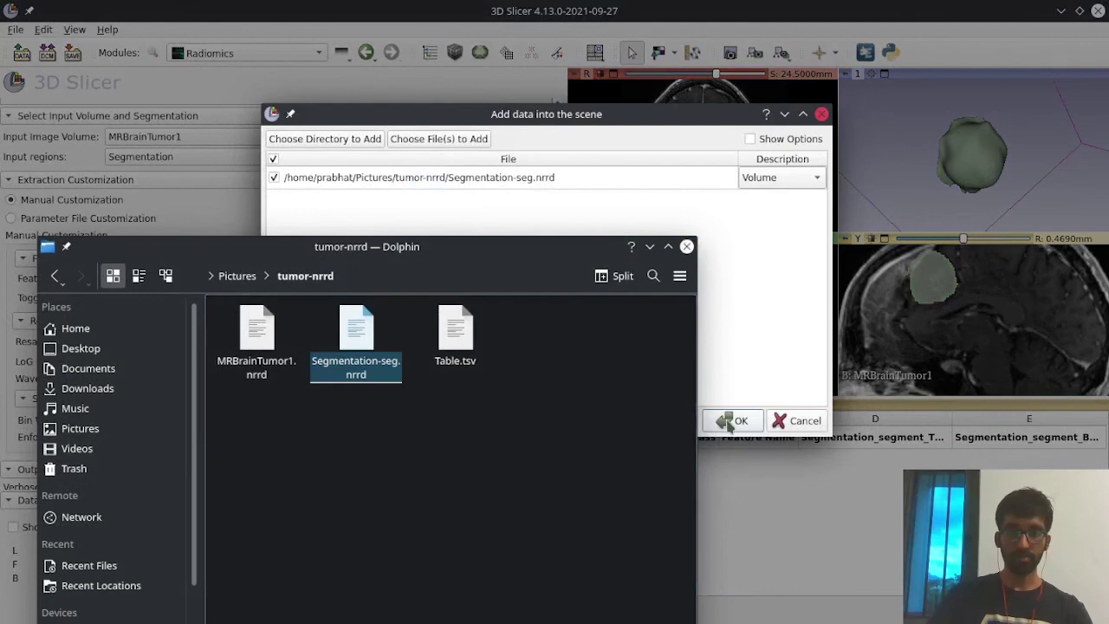
pyautogui.click(733, 421)
pyautogui.click(377, 216)
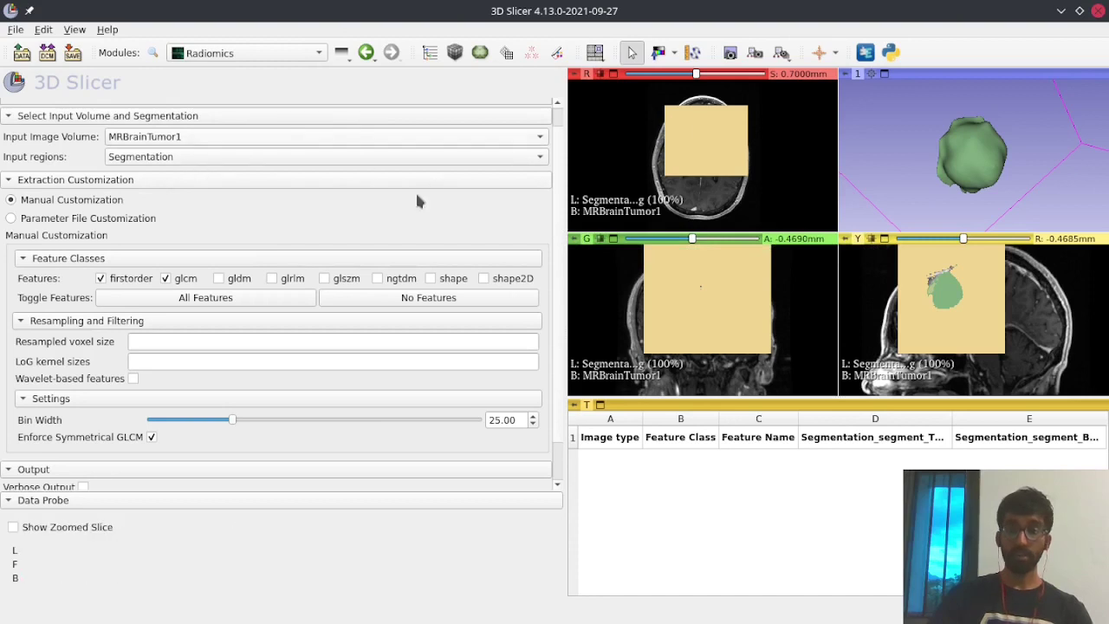
# Step: Choose Segmentation-seg as the input regions and run the feature extraction
pyautogui.click(223, 156)
pyautogui.click(219, 196)
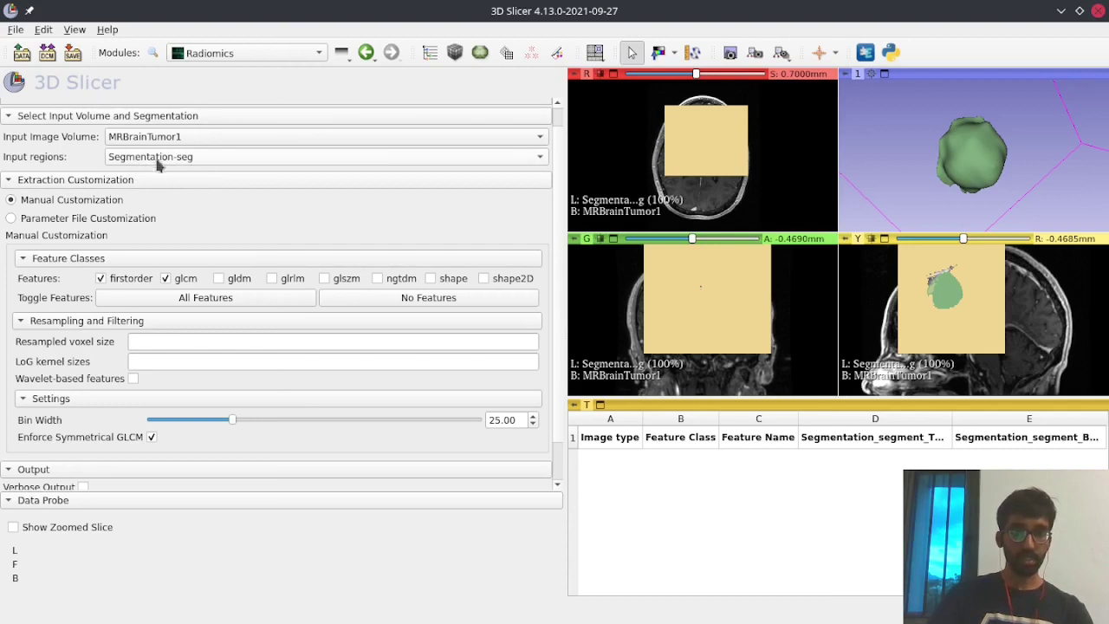
pyautogui.scroll(-2, 72, 366)
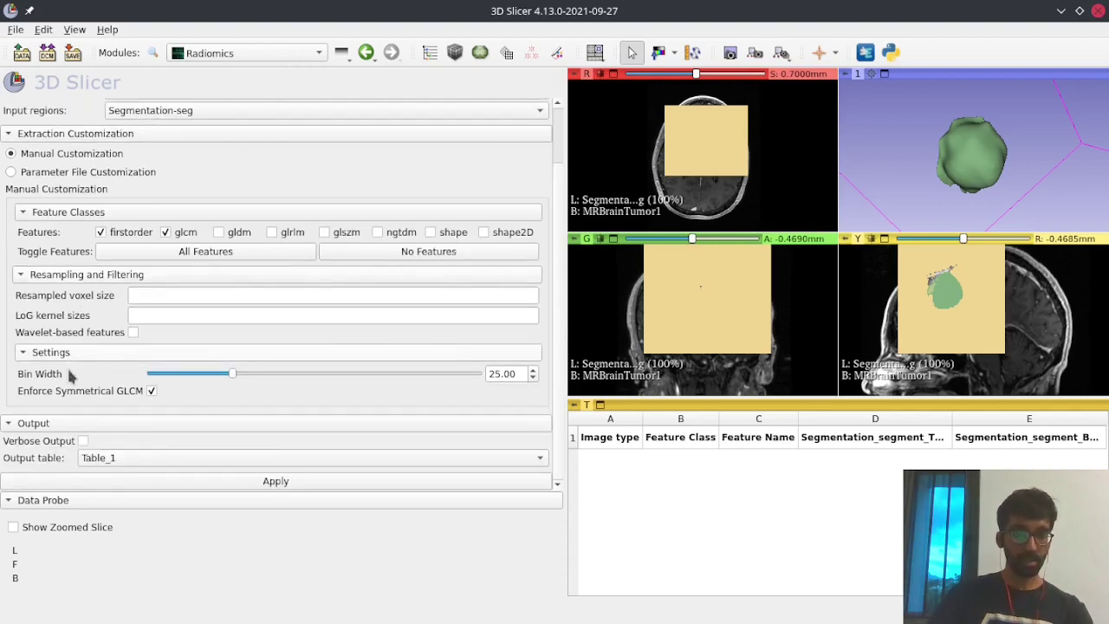
pyautogui.click(140, 483)
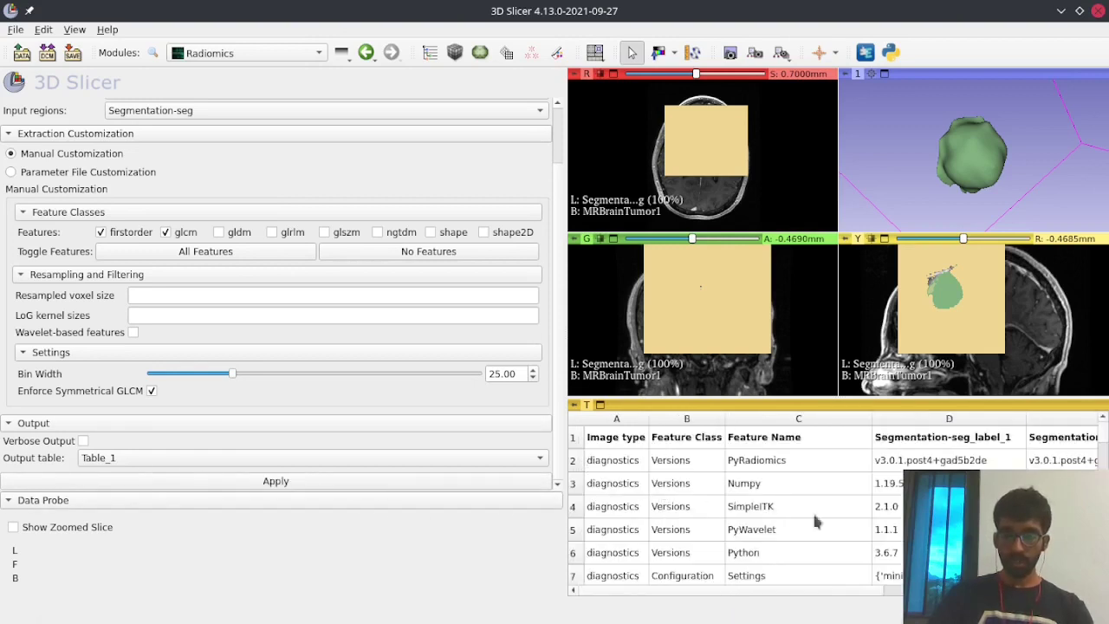
# Step: Scroll through Table_1 to review the diagnostics rows
pyautogui.scroll(-1, 837, 487)
pyautogui.scroll(1, 841, 482)
pyautogui.scroll(-1, 831, 485)
pyautogui.scroll(-3, 805, 485)
pyautogui.scroll(2, 788, 483)
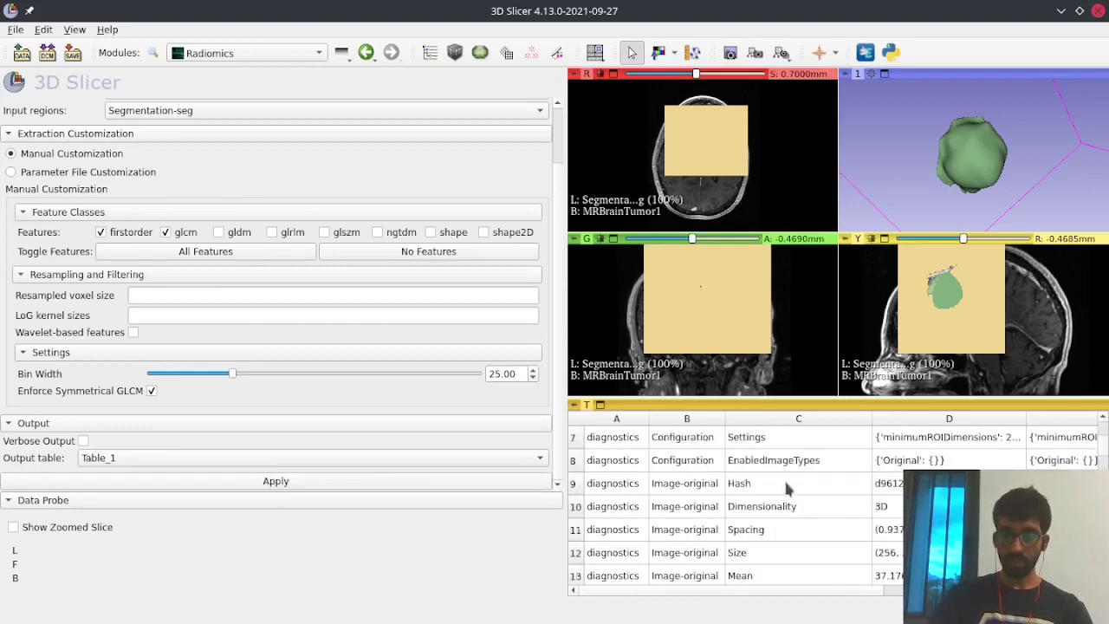
pyautogui.scroll(1, 700, 482)
pyautogui.scroll(1, 703, 468)
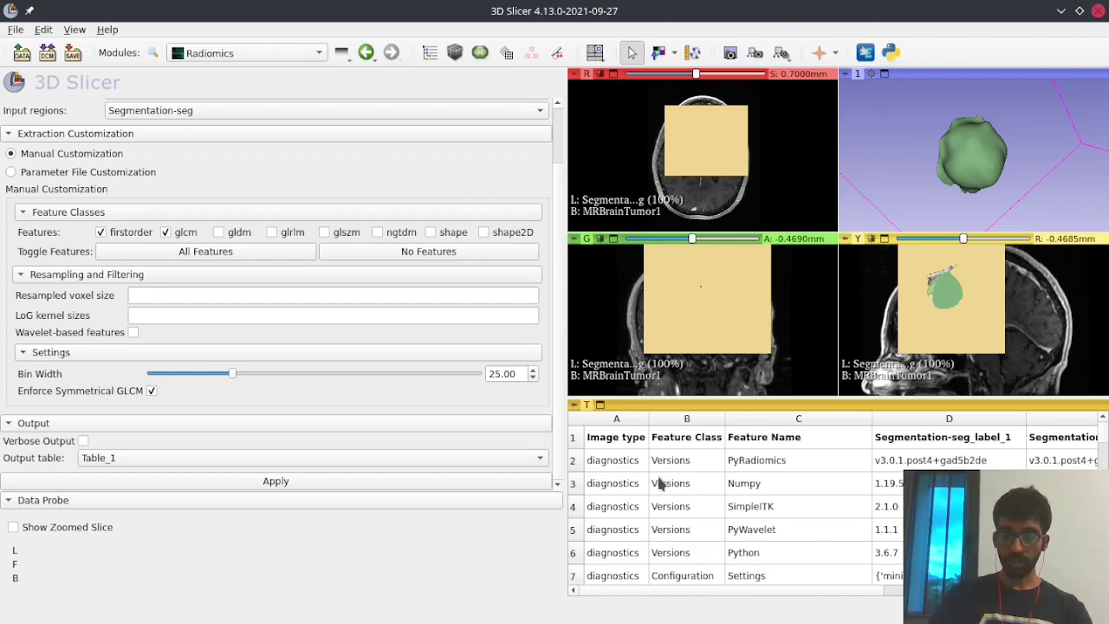
pyautogui.scroll(-1, 658, 483)
pyautogui.scroll(1, 683, 478)
pyautogui.scroll(-3, 680, 479)
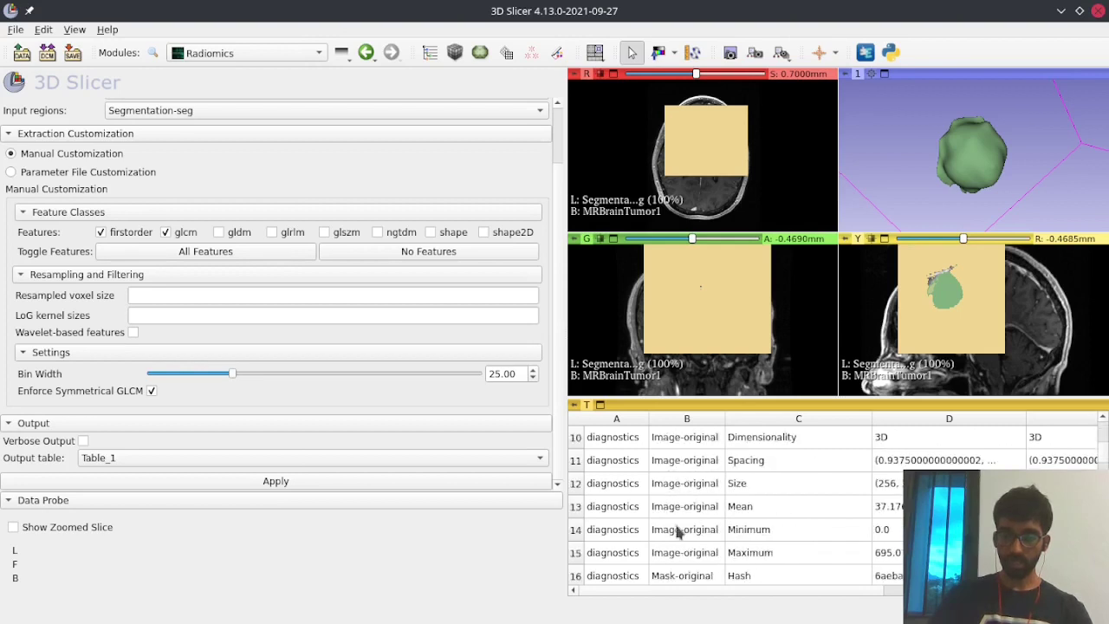
pyautogui.scroll(-1, 697, 481)
pyautogui.scroll(-3, 693, 487)
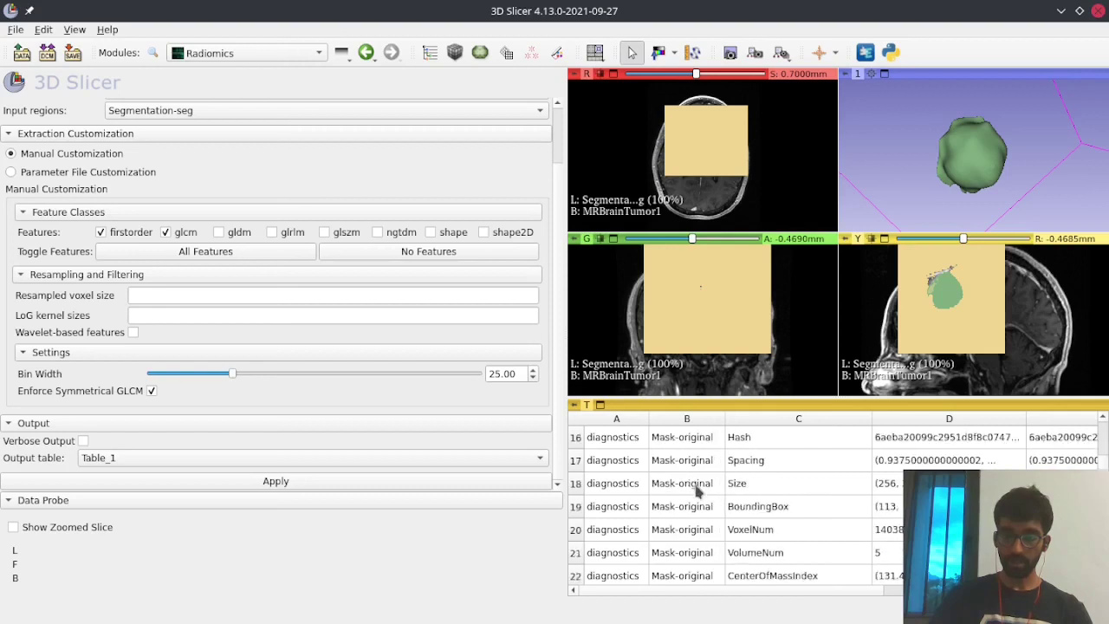
# Step: Inspect the firstorder rows 10Percentile, 90Percentile, Energy and Entropy
pyautogui.click(693, 486)
pyautogui.click(693, 509)
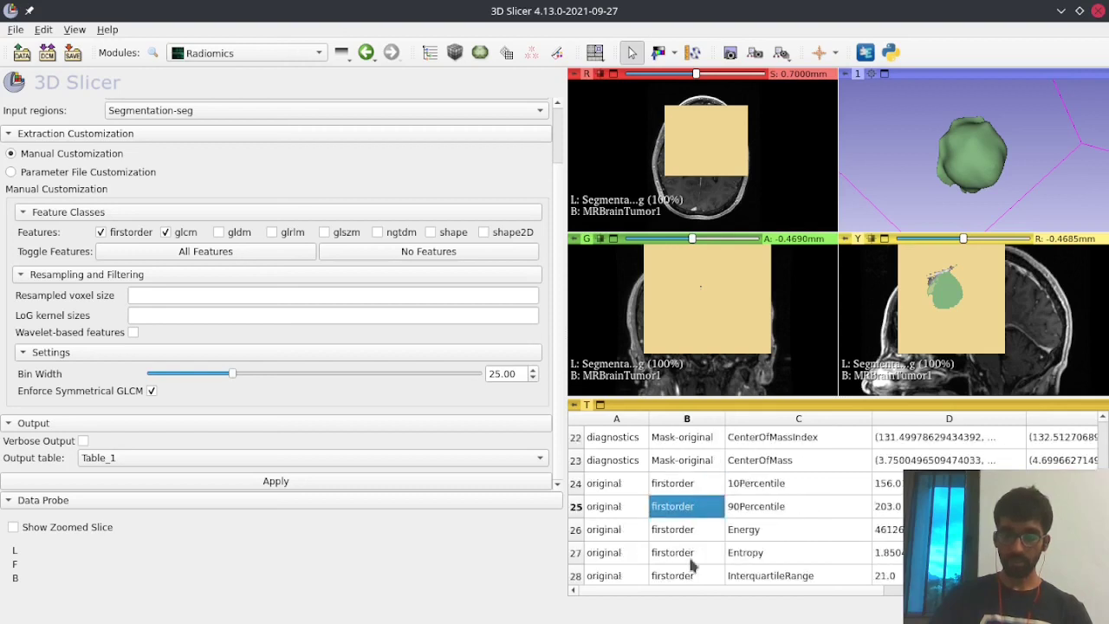
pyautogui.click(787, 487)
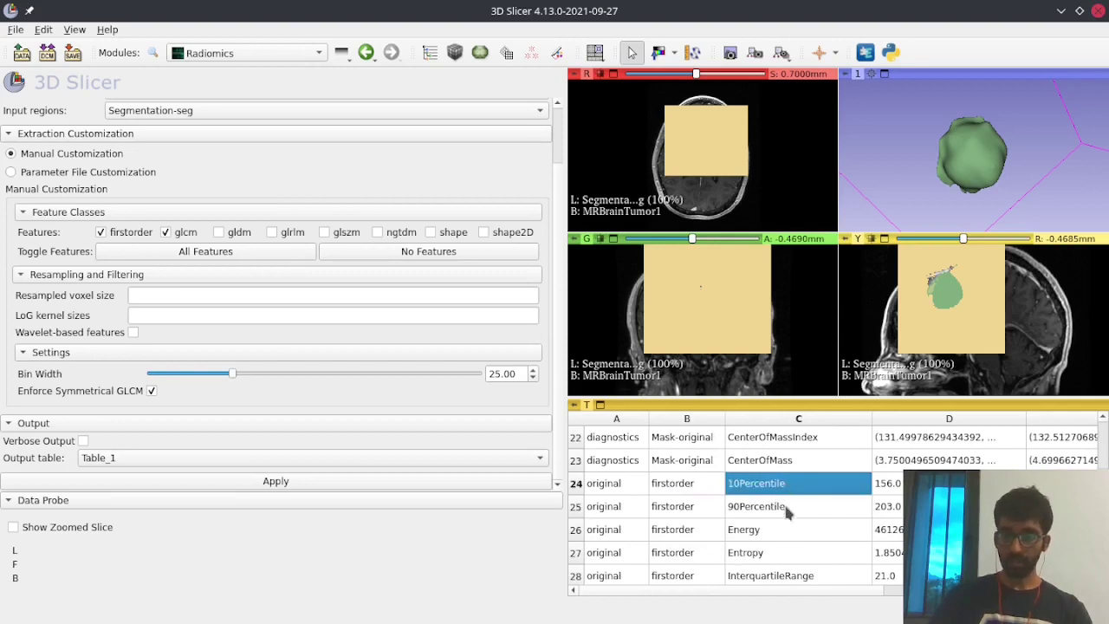
pyautogui.click(788, 509)
pyautogui.scroll(-1, 788, 509)
pyautogui.click(784, 466)
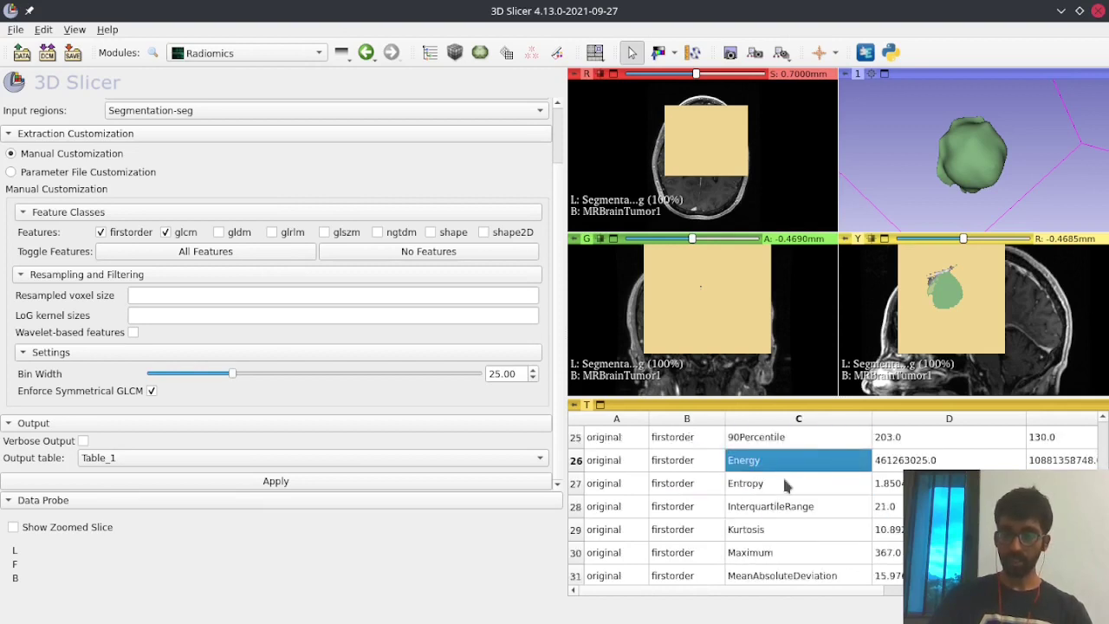
pyautogui.click(785, 485)
pyautogui.scroll(-1, 785, 485)
# Step: Inspect the Maximum, Mean and Median firstorder values and the glcm Autocorrelation row
pyautogui.click(787, 489)
pyautogui.click(789, 530)
pyautogui.click(792, 545)
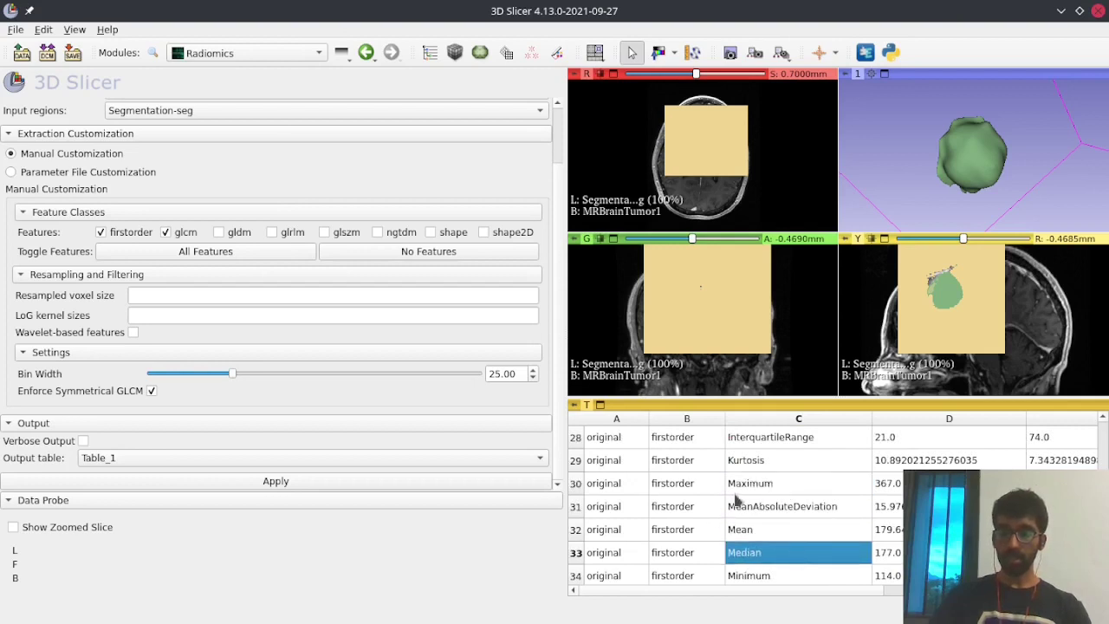
pyautogui.scroll(-4, 737, 498)
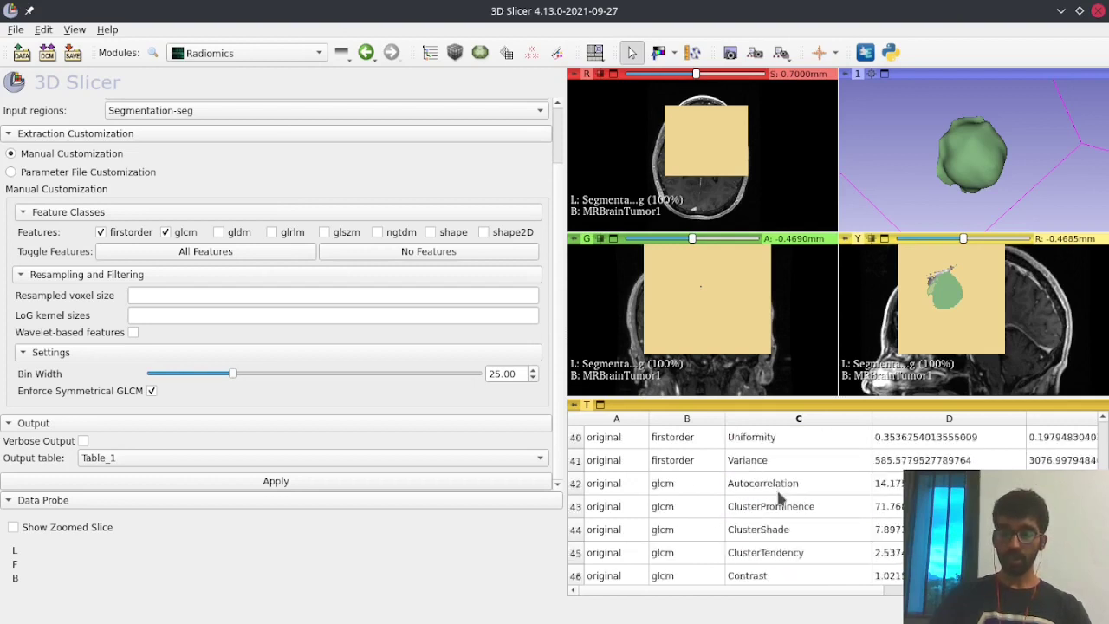
pyautogui.click(753, 490)
pyautogui.click(688, 482)
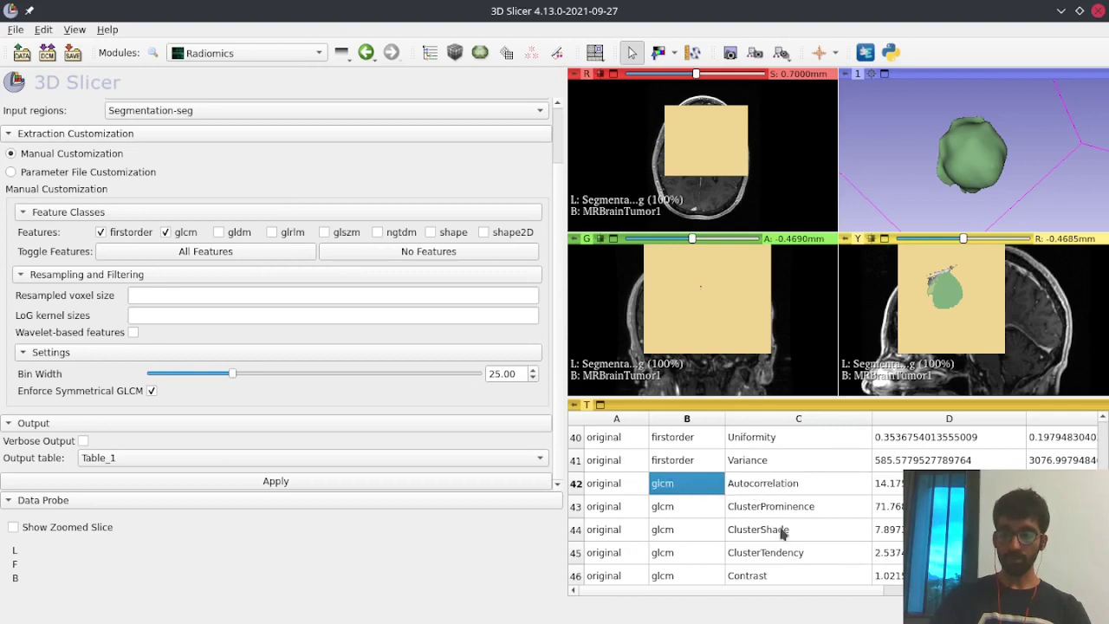
pyautogui.scroll(-4, 780, 524)
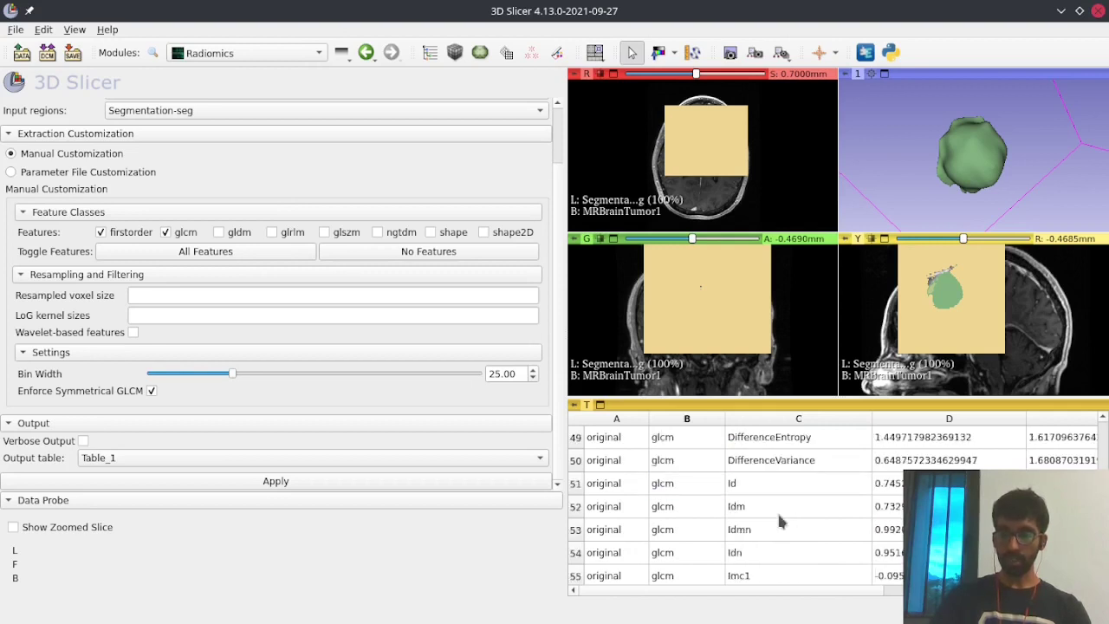
pyautogui.scroll(7, 779, 518)
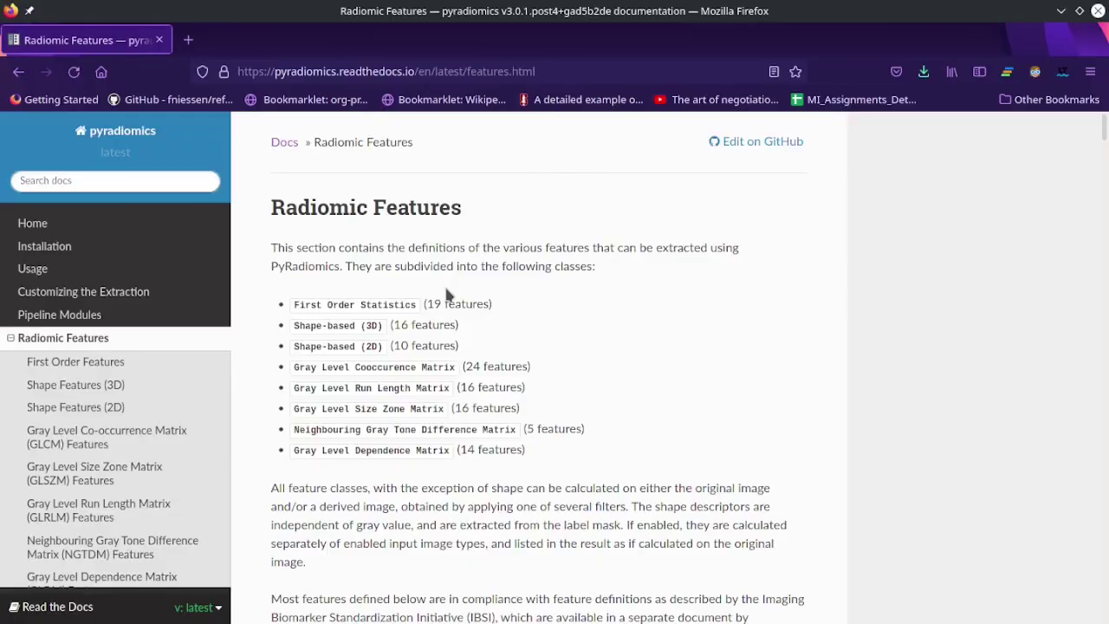
# Step: Read the pyradiomics First Order feature docs, then jump to the GLCM features section
pyautogui.scroll(-3, 446, 295)
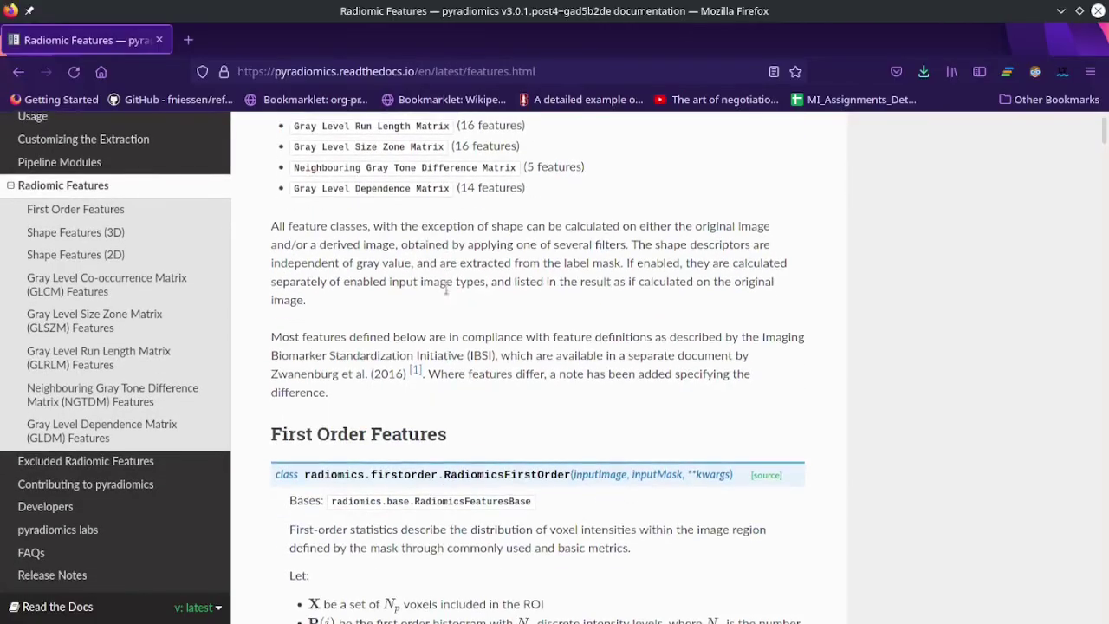
pyautogui.scroll(-3, 444, 283)
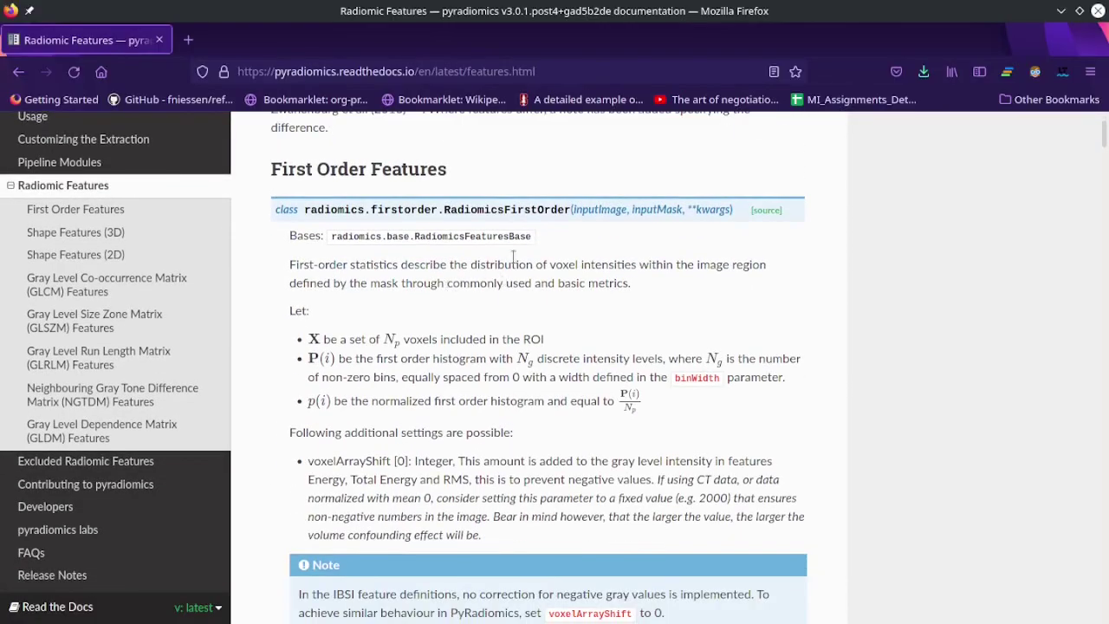
pyautogui.scroll(-15, 458, 261)
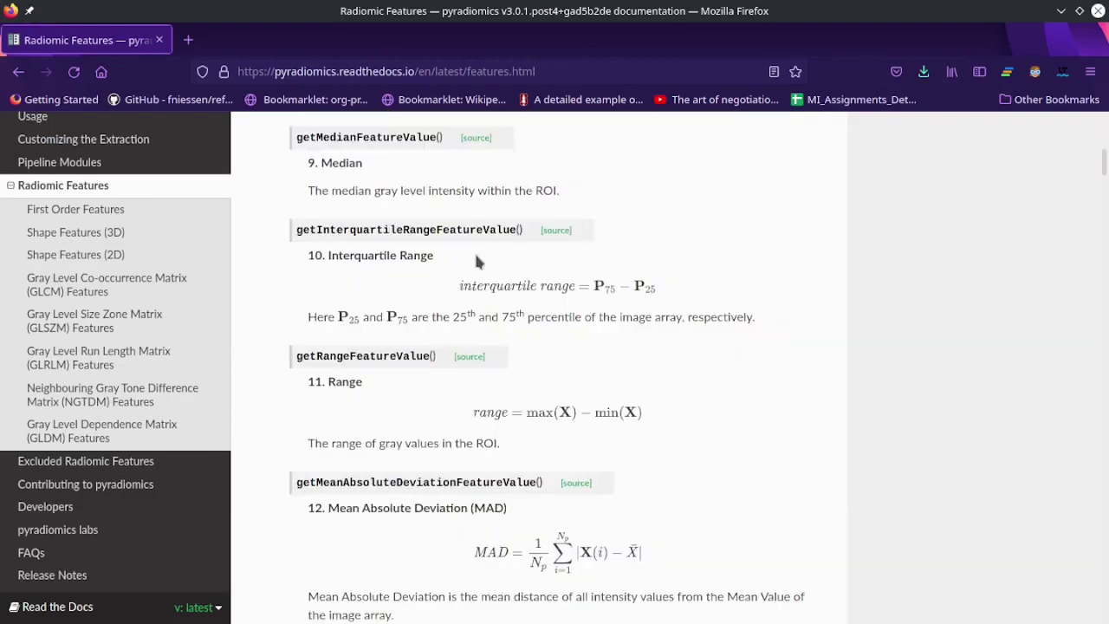
pyautogui.click(219, 281)
pyautogui.scroll(-2, 706, 298)
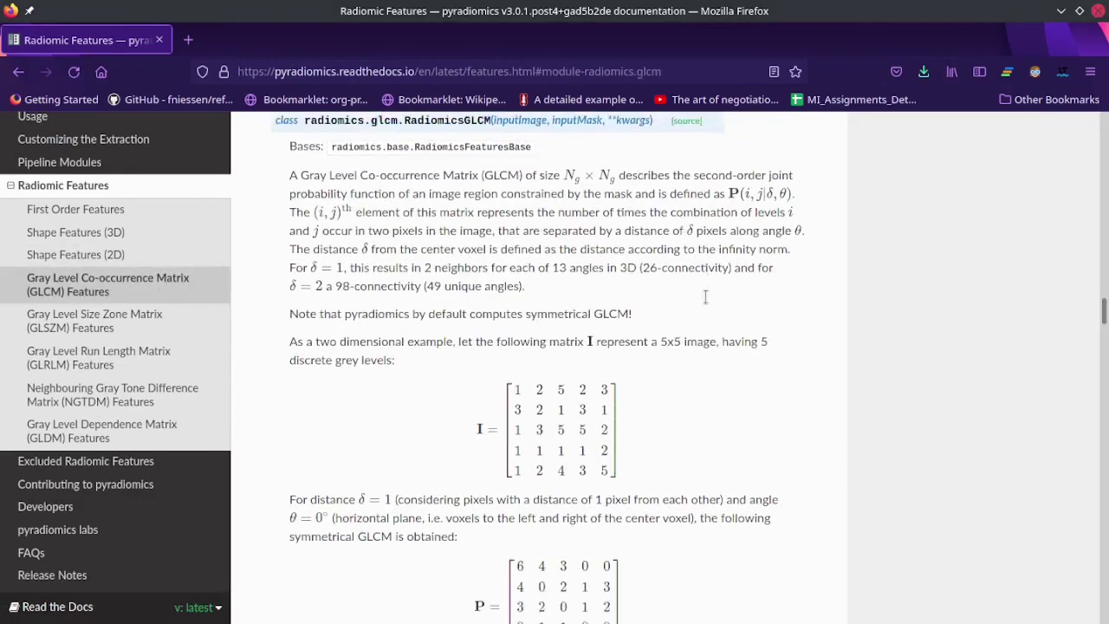
pyautogui.scroll(-6, 706, 298)
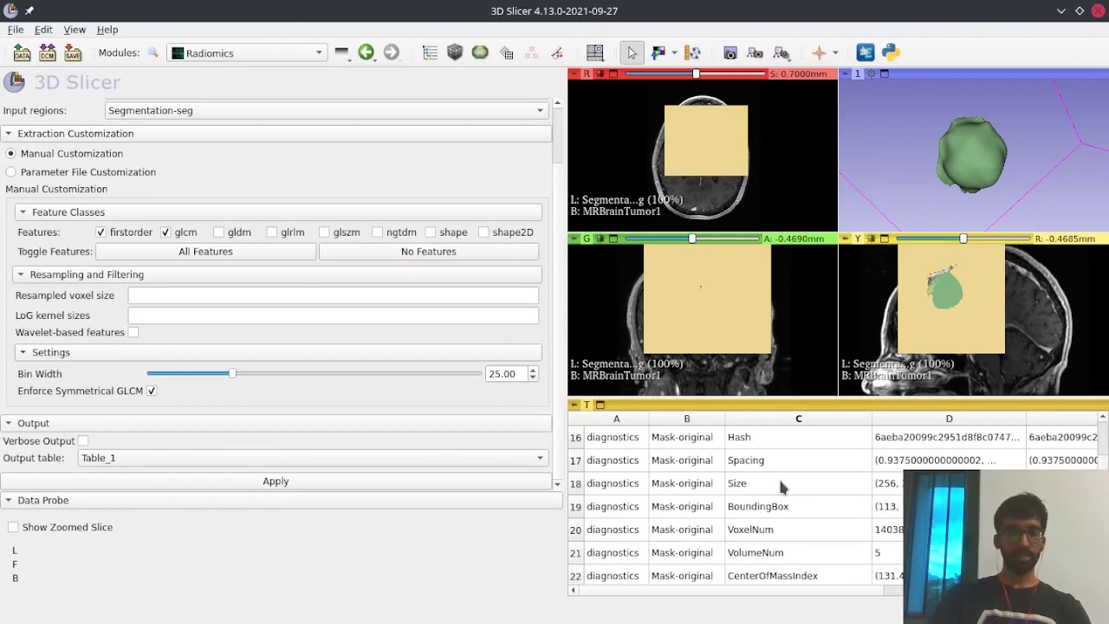
# Step: Save with the scene file and Table.tsv excluded, exporting Table_1 as comma-separated Table_1.csv
pyautogui.click(16, 31)
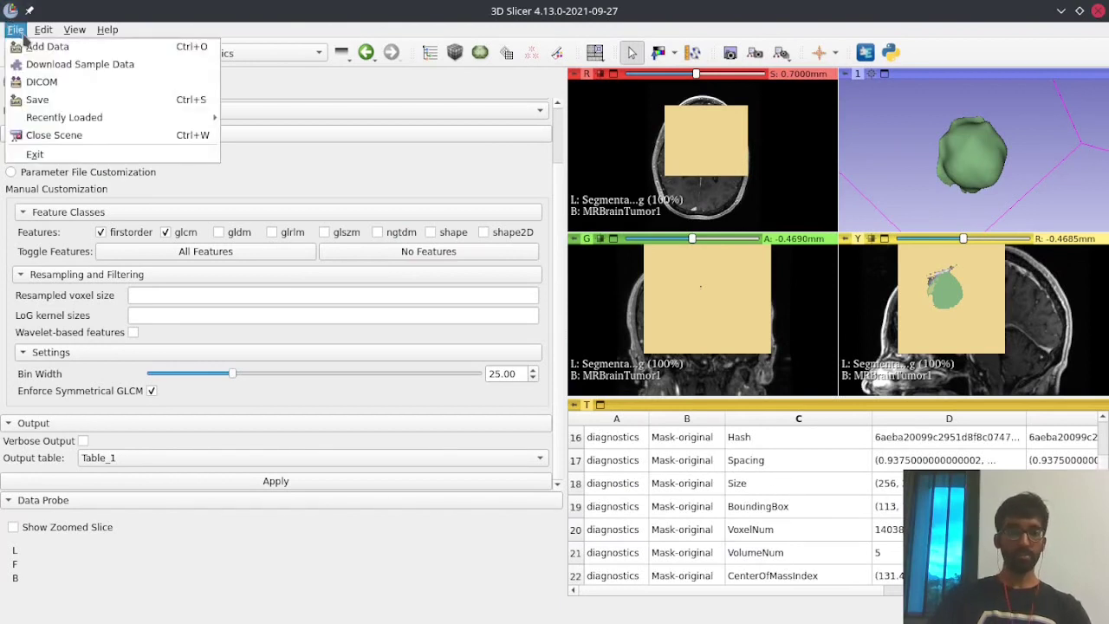
pyautogui.click(37, 100)
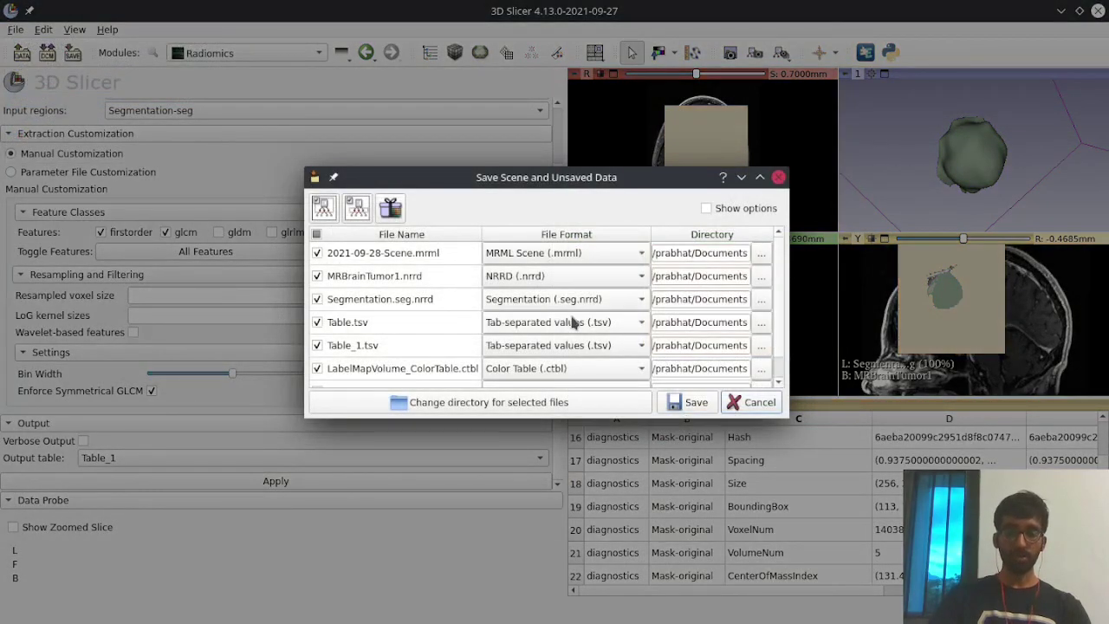
pyautogui.click(317, 252)
pyautogui.click(317, 277)
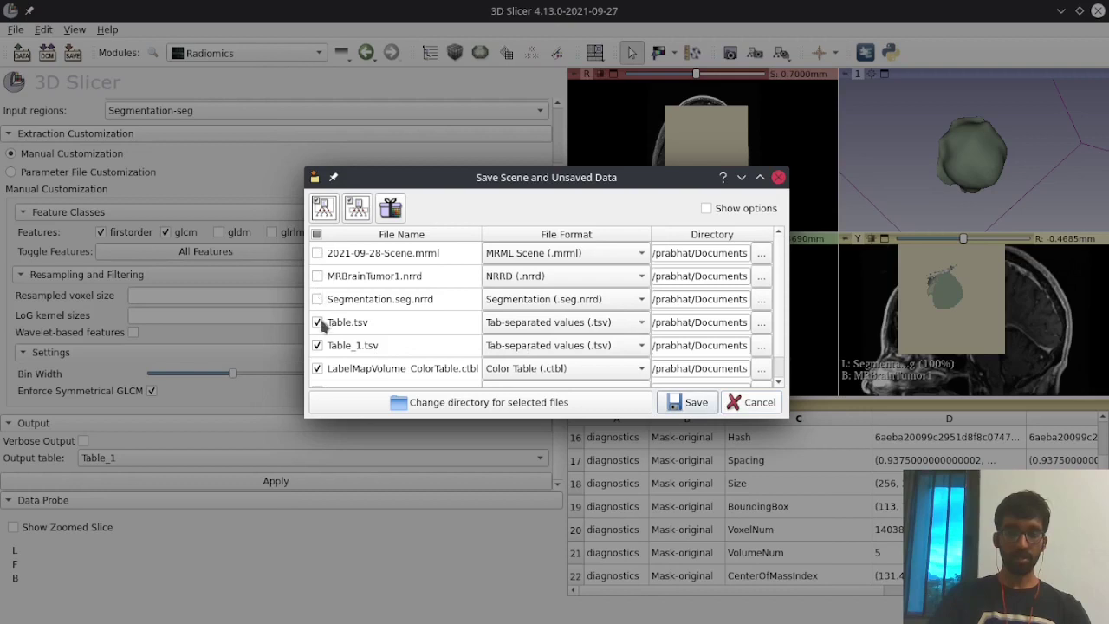
pyautogui.scroll(-1, 320, 324)
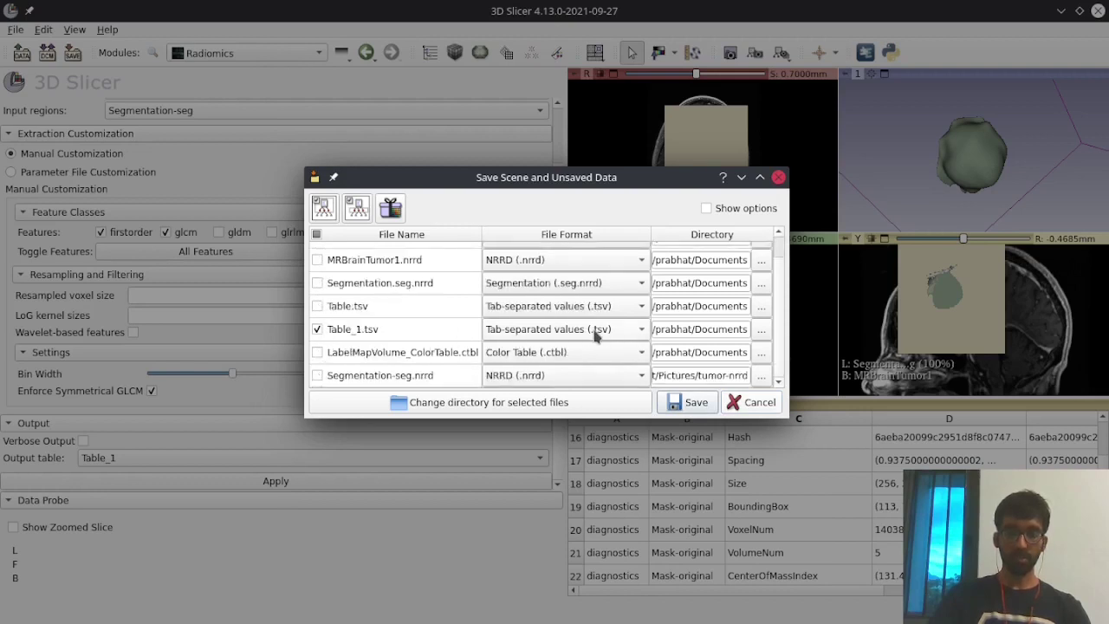
pyautogui.click(620, 330)
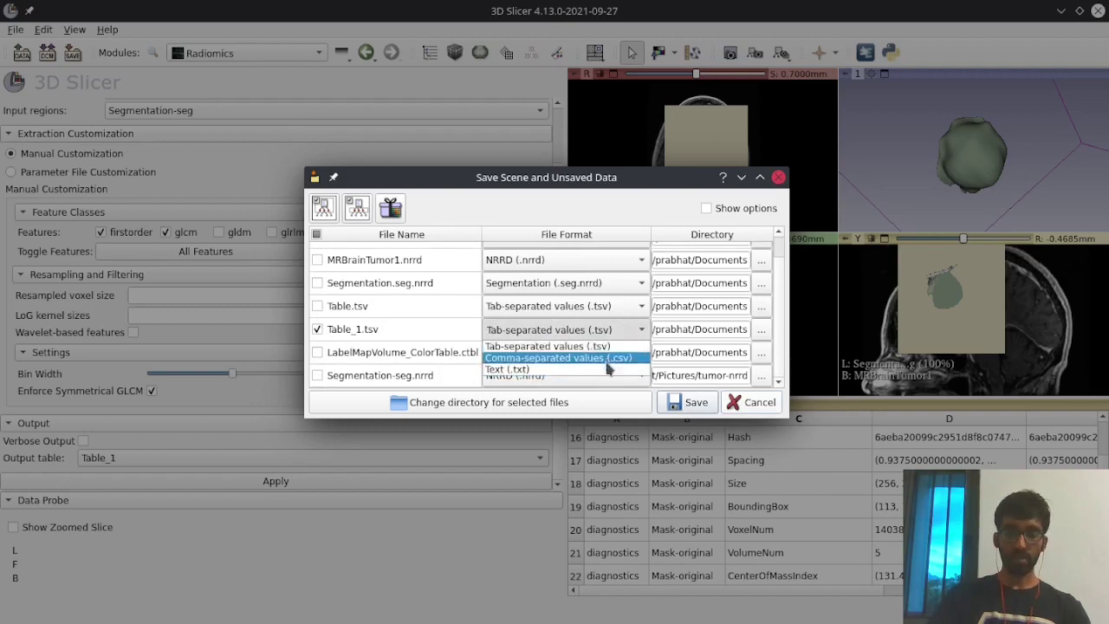
pyautogui.click(587, 359)
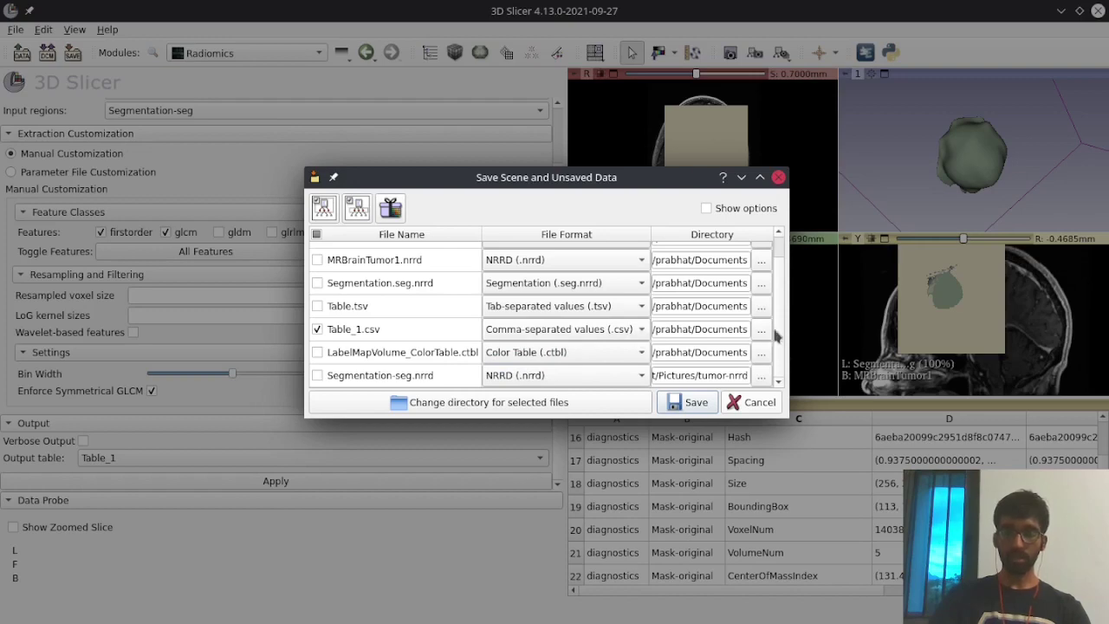
pyautogui.click(702, 412)
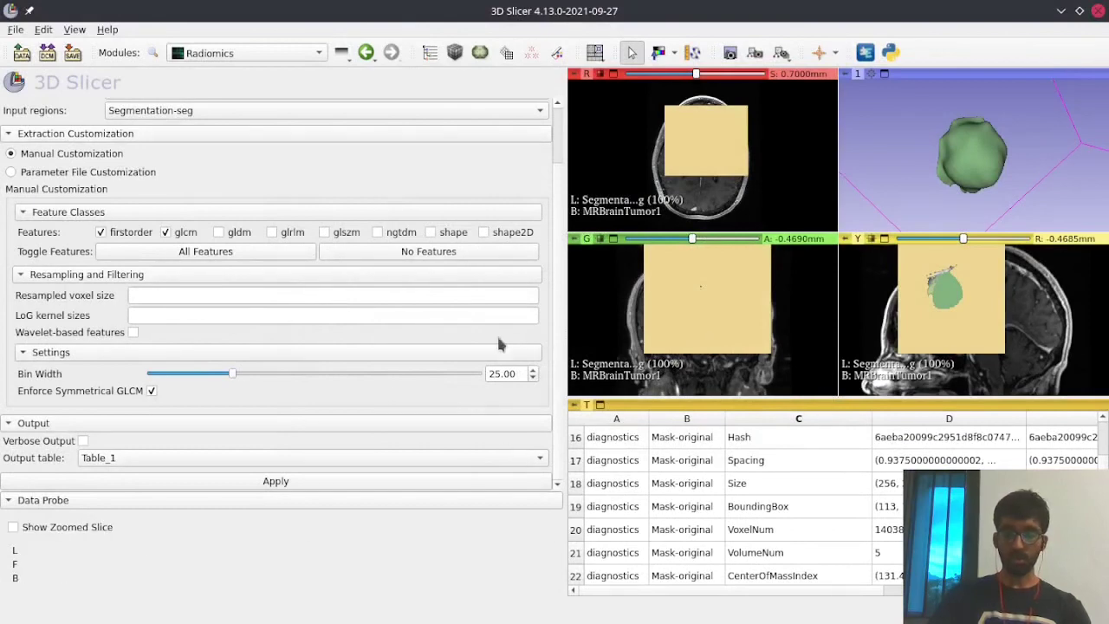
# Step: Select Table.tsv in Dolphin and open it with LibreOffice Calc
pyautogui.hotkey('alt', 'Tab')
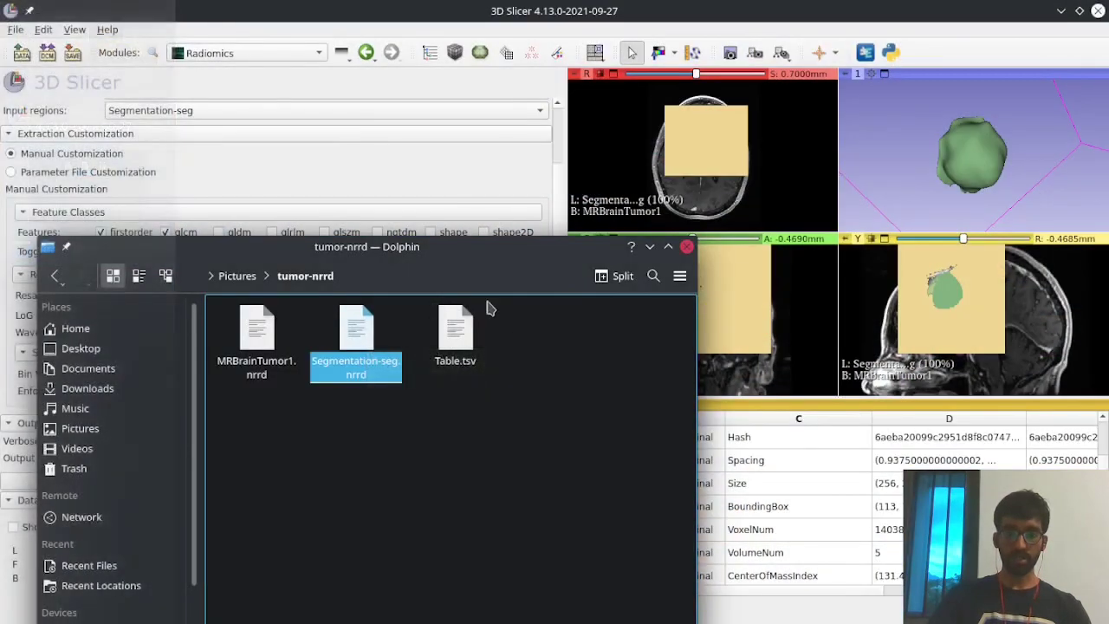
pyautogui.moveTo(487, 255); pyautogui.dragTo(527, 157)
pyautogui.click(524, 329)
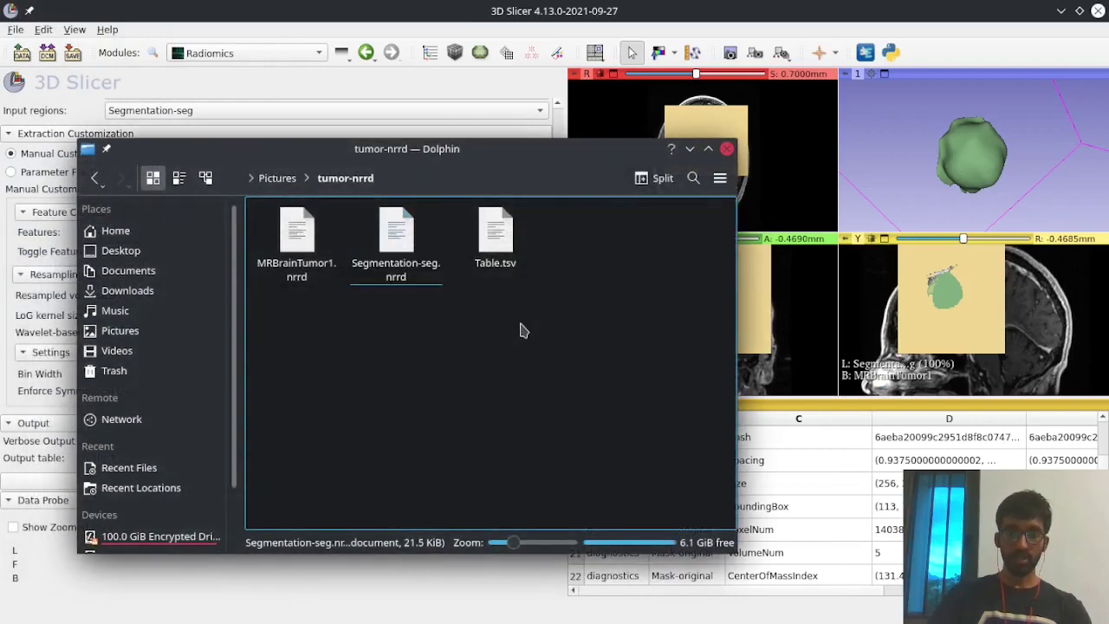
pyautogui.click(497, 251)
pyautogui.moveTo(507, 150); pyautogui.dragTo(492, 166)
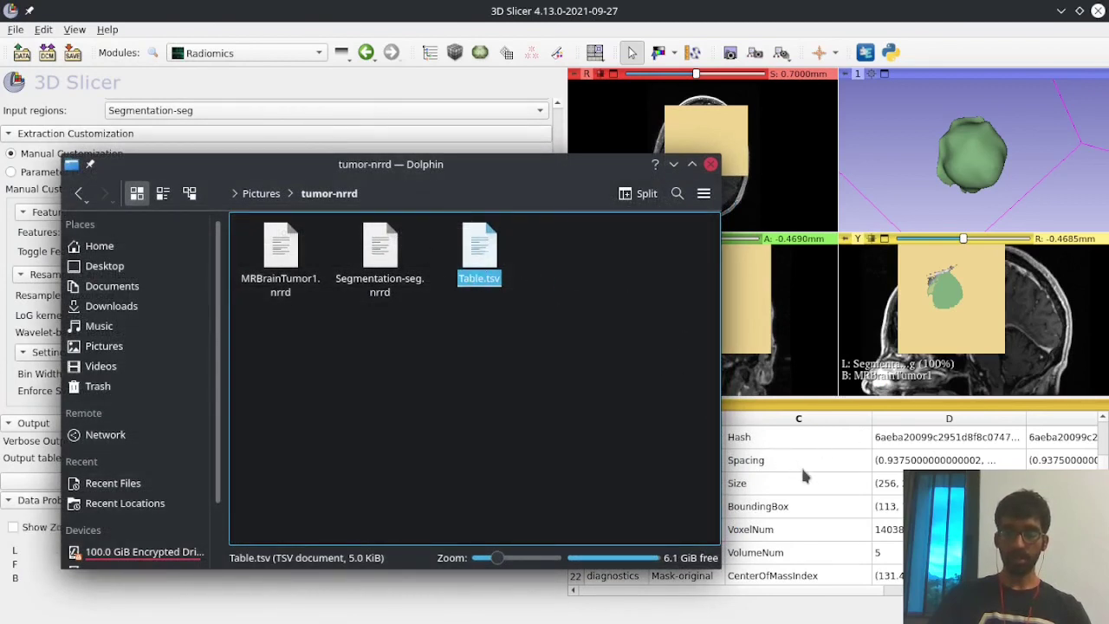
pyautogui.rightClick(481, 258)
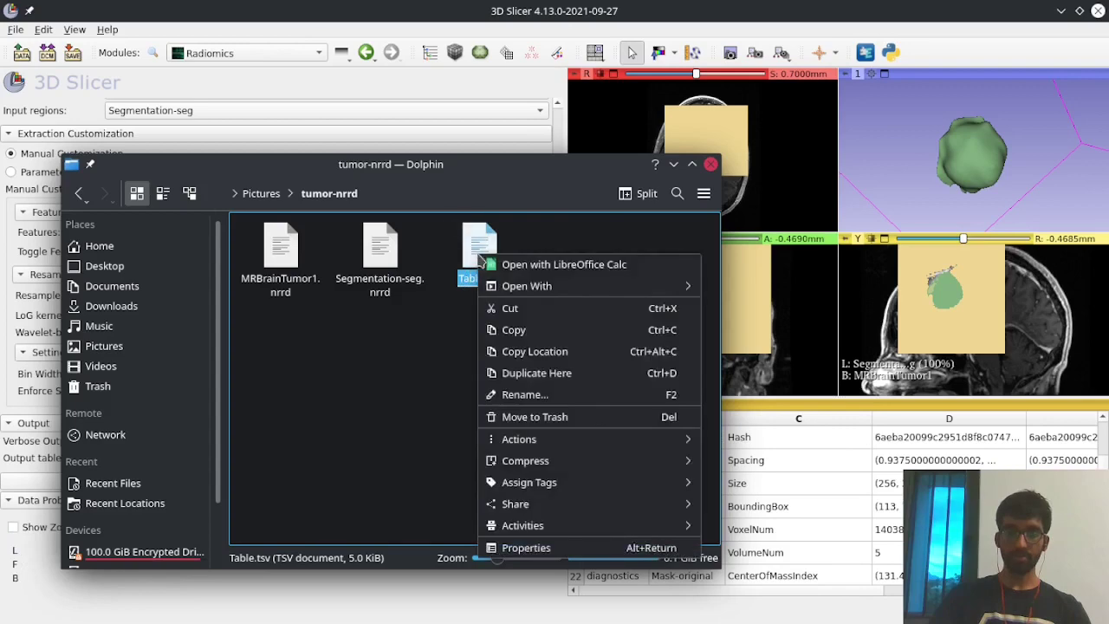
pyautogui.click(509, 266)
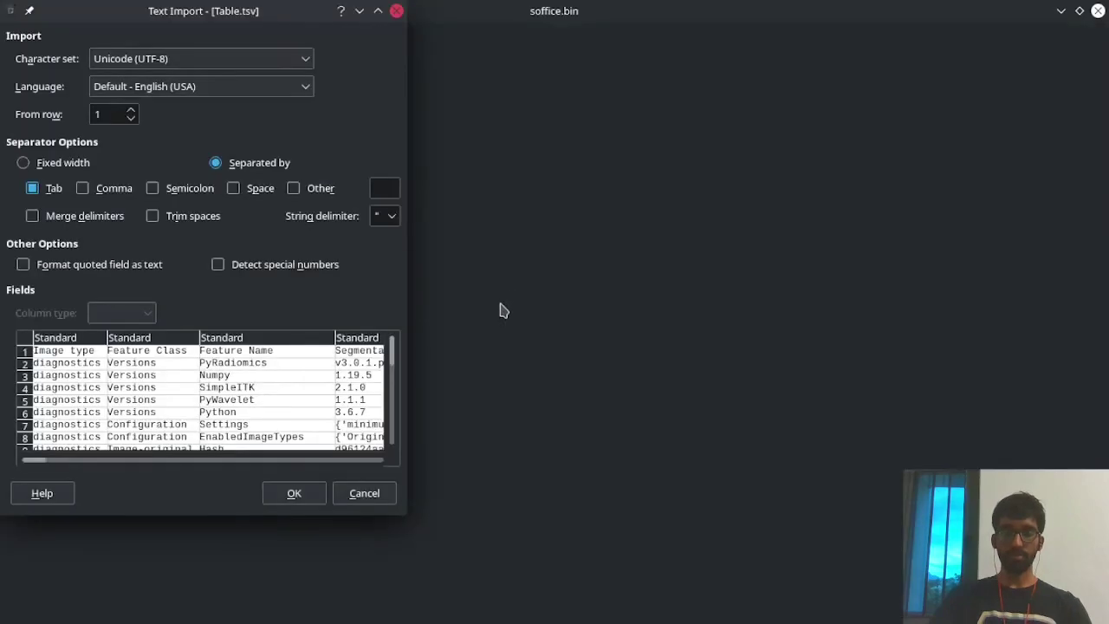
# Step: Accept the tab-separated import so Table.tsv loads as a Calc sheet
pyautogui.click(290, 499)
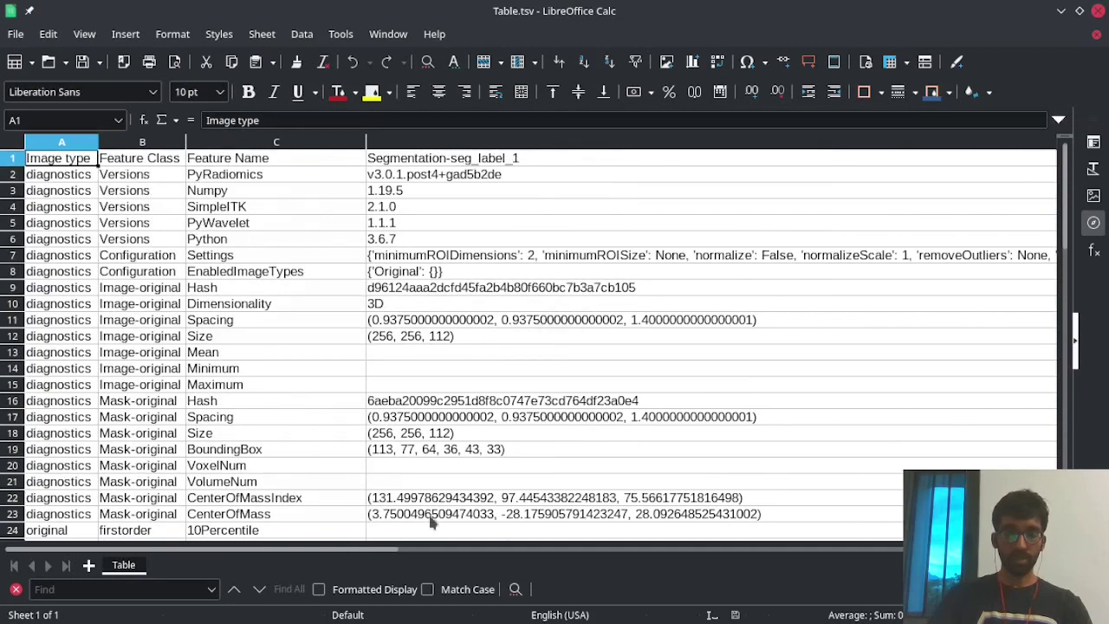
pyautogui.keyDown('ctrl'); pyautogui.scroll(-8, 528, 336); pyautogui.keyUp('ctrl')
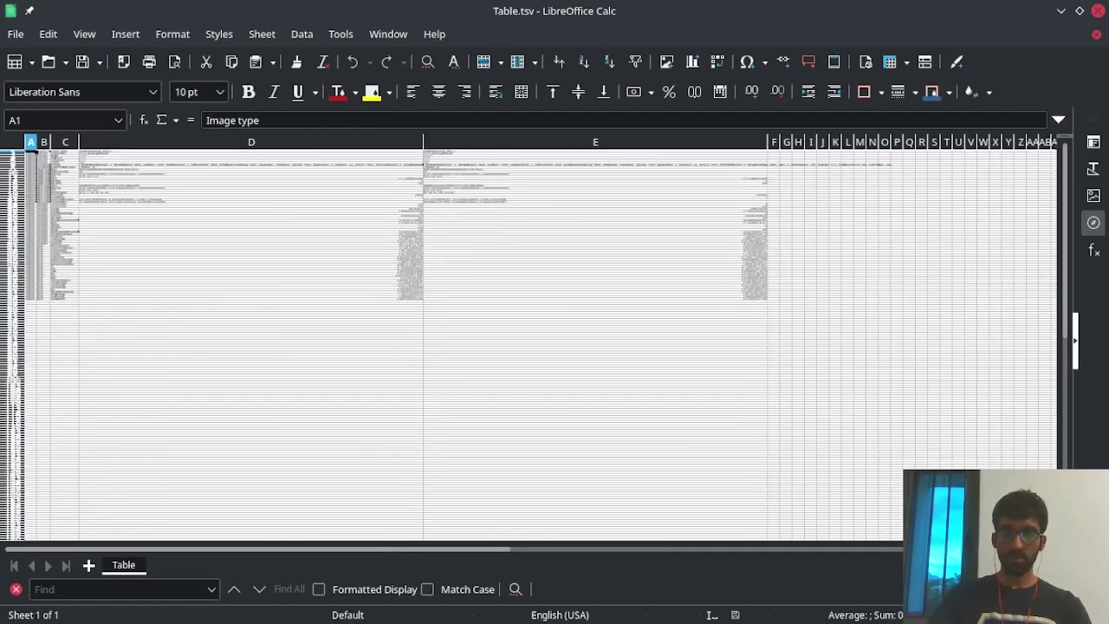
pyautogui.keyDown('ctrl'); pyautogui.scroll(1, 528, 336); pyautogui.keyUp('ctrl')
# Step: Narrow columns D and E and wrap text in every cell of the sheet
pyautogui.click(548, 142)
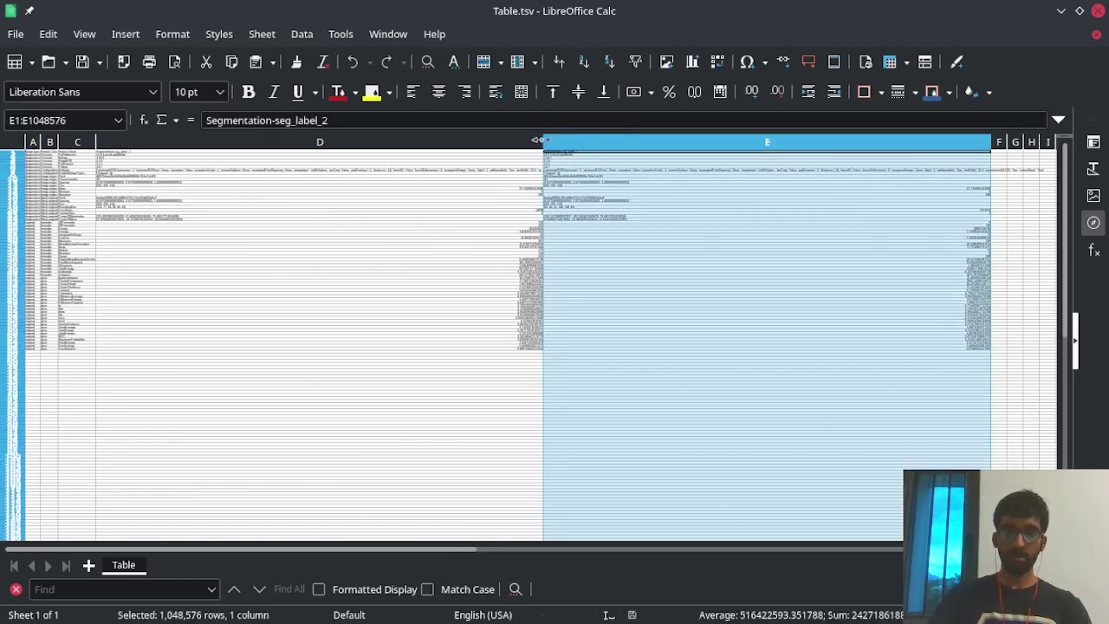
pyautogui.moveTo(543, 141); pyautogui.dragTo(184, 141)
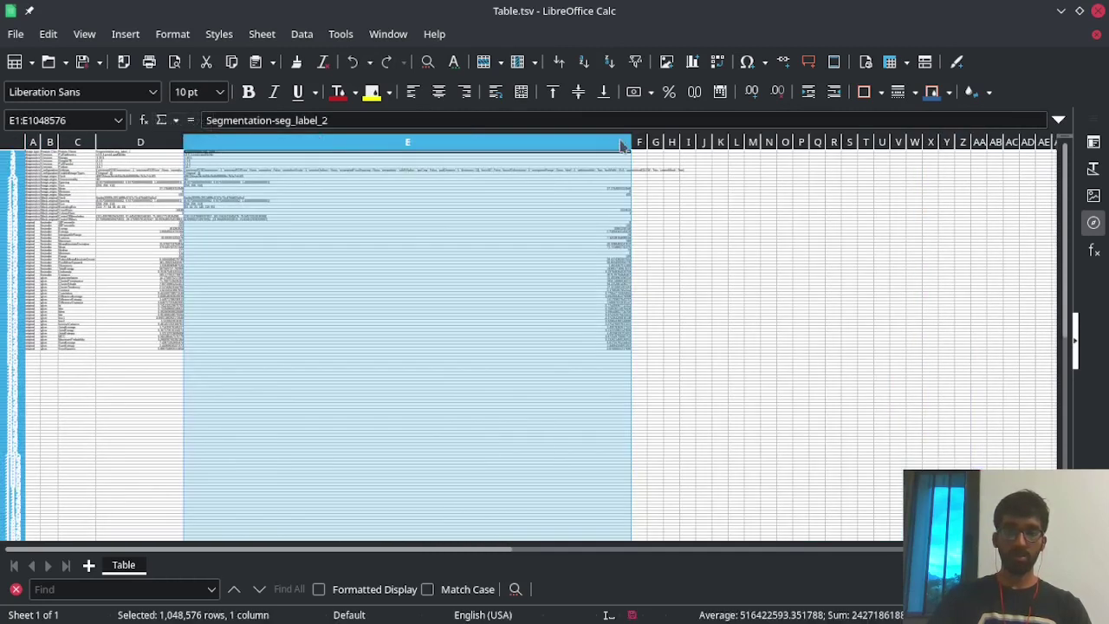
pyautogui.moveTo(628, 142); pyautogui.dragTo(138, 142)
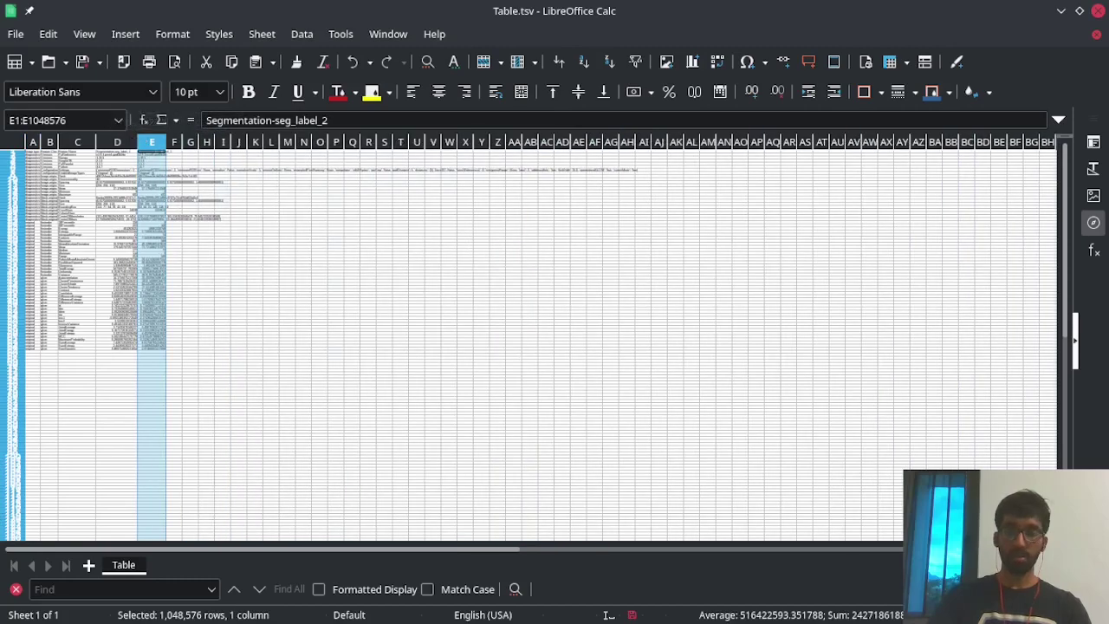
pyautogui.keyDown('ctrl'); pyautogui.scroll(8, 537, 338); pyautogui.keyUp('ctrl')
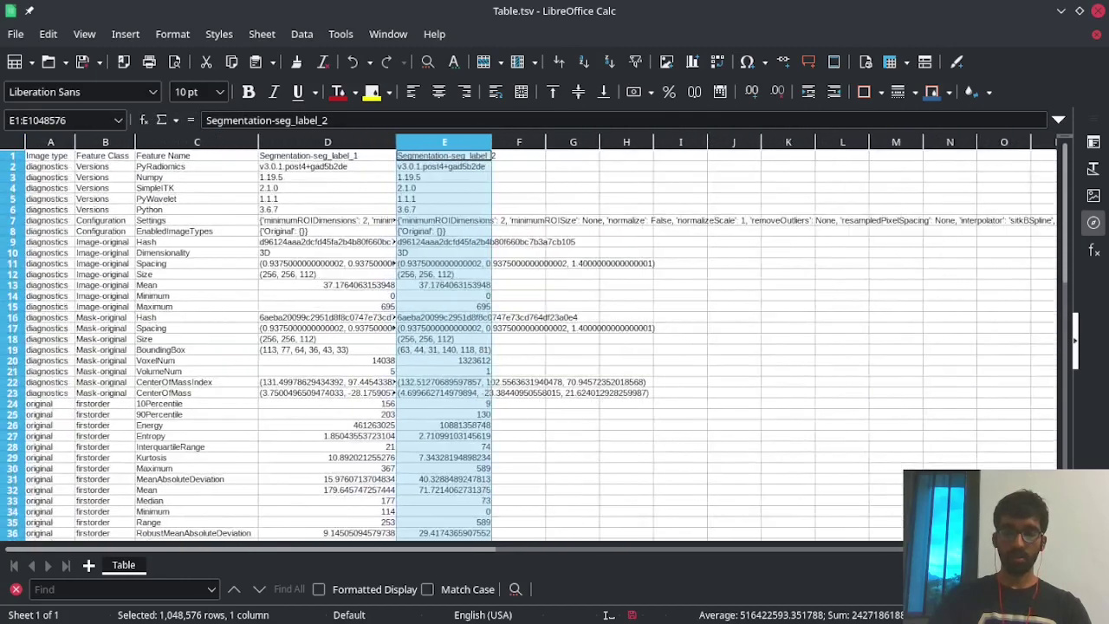
pyautogui.keyDown('ctrl'); pyautogui.scroll(2, 537, 337); pyautogui.keyUp('ctrl')
pyautogui.keyDown('ctrl'); pyautogui.scroll(-1, 537, 338); pyautogui.keyUp('ctrl')
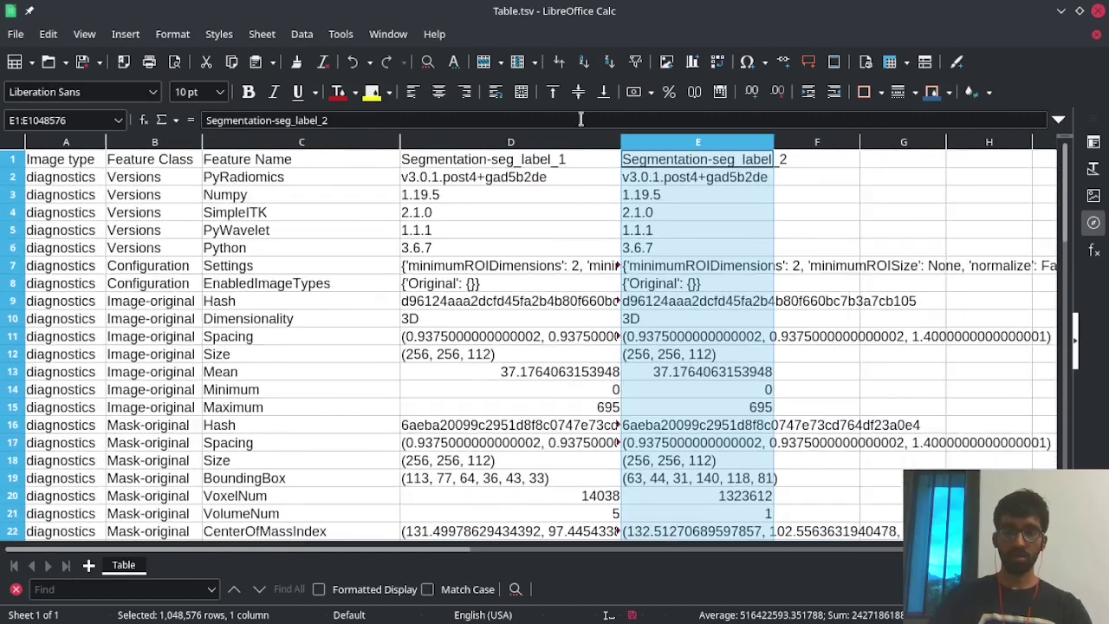
pyautogui.hotkey('ctrl', 'a')
pyautogui.click(495, 91)
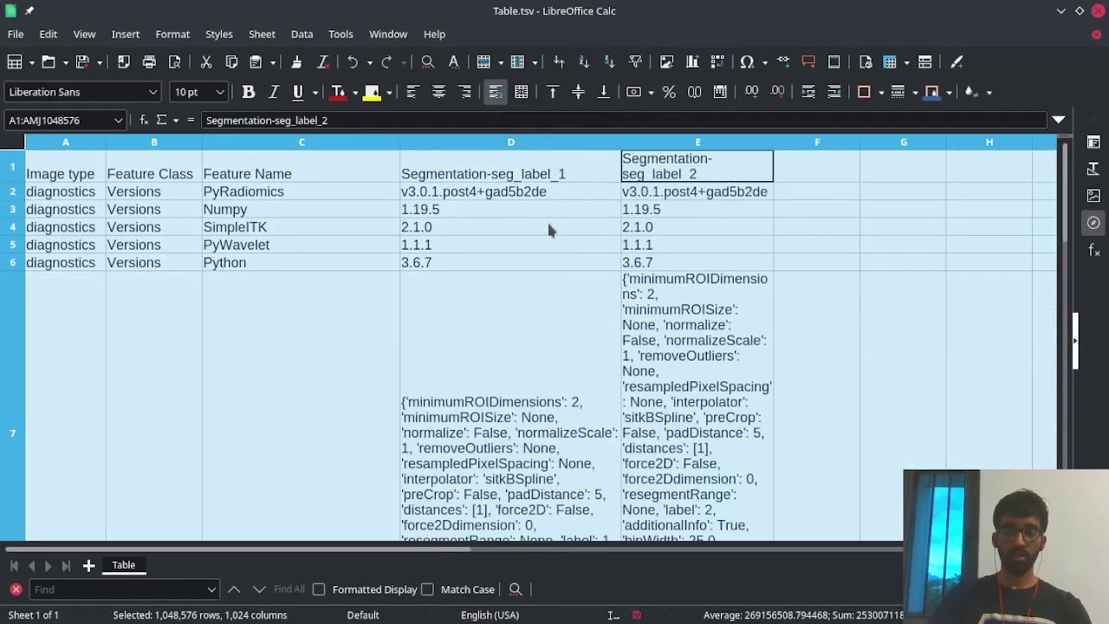
pyautogui.click(548, 229)
# Step: Inspect the RootMeanSquared, TotalEnergy, ClusterShade, Correlation and DifferenceAverage feature values
pyautogui.scroll(-8, 554, 229)
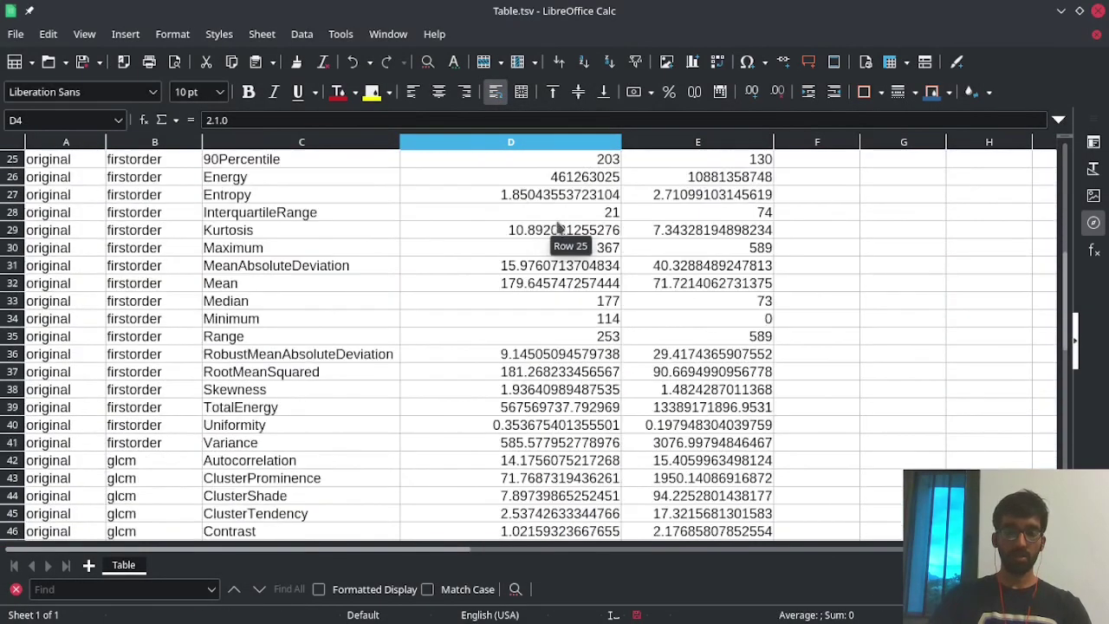
pyautogui.scroll(-2, 290, 278)
pyautogui.scroll(-1, 217, 307)
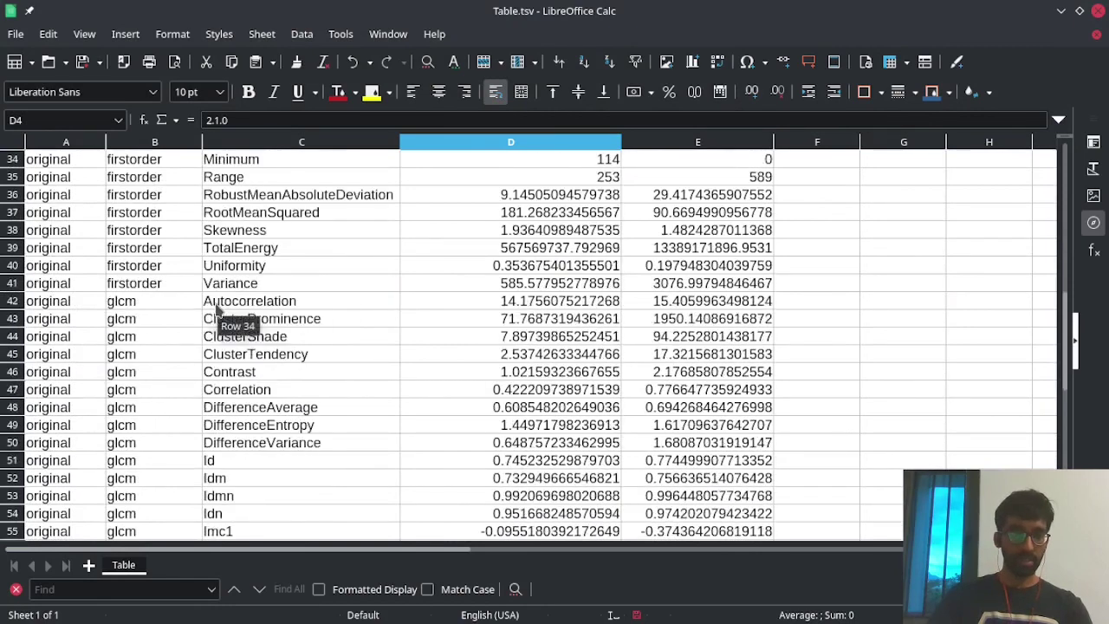
pyautogui.scroll(2, 217, 308)
pyautogui.click(247, 319)
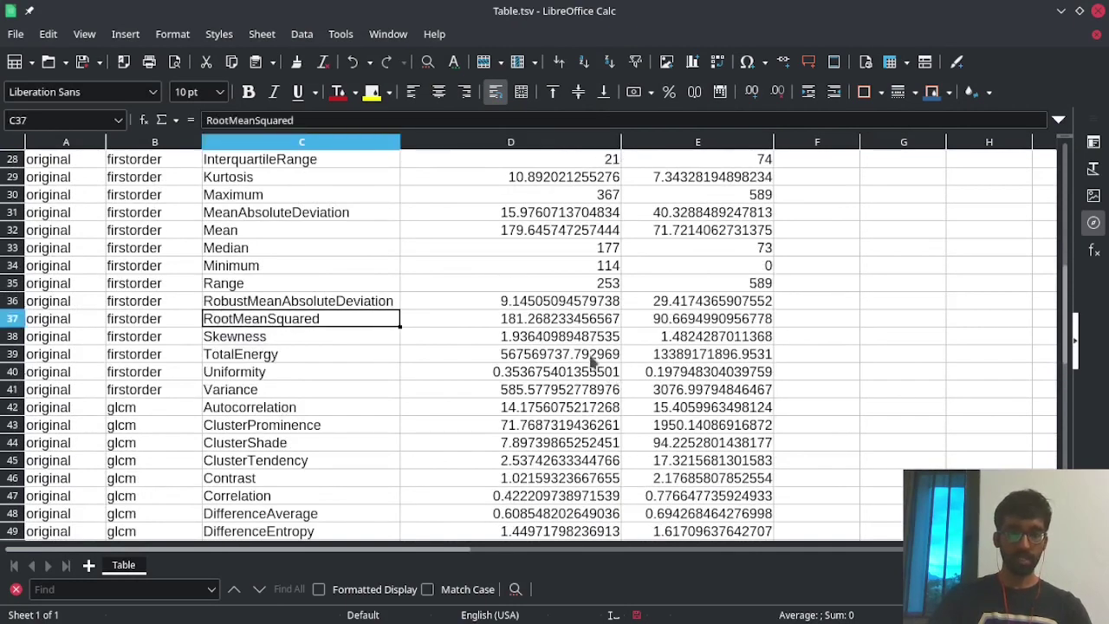
pyautogui.scroll(-1, 593, 362)
pyautogui.click(442, 303)
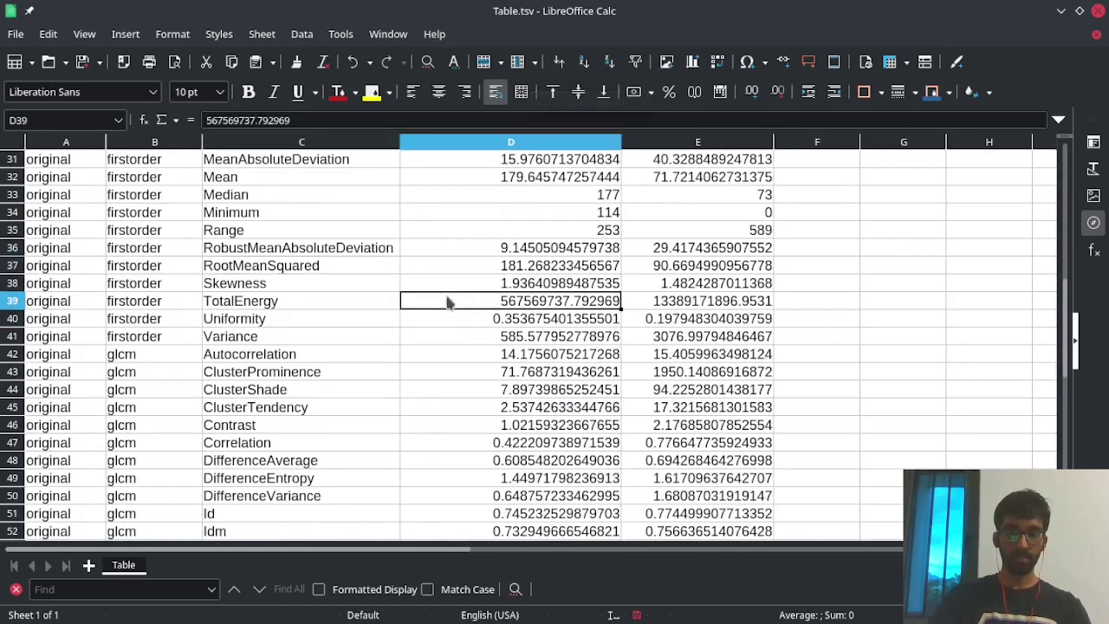
pyautogui.click(451, 390)
pyautogui.scroll(-2, 373, 363)
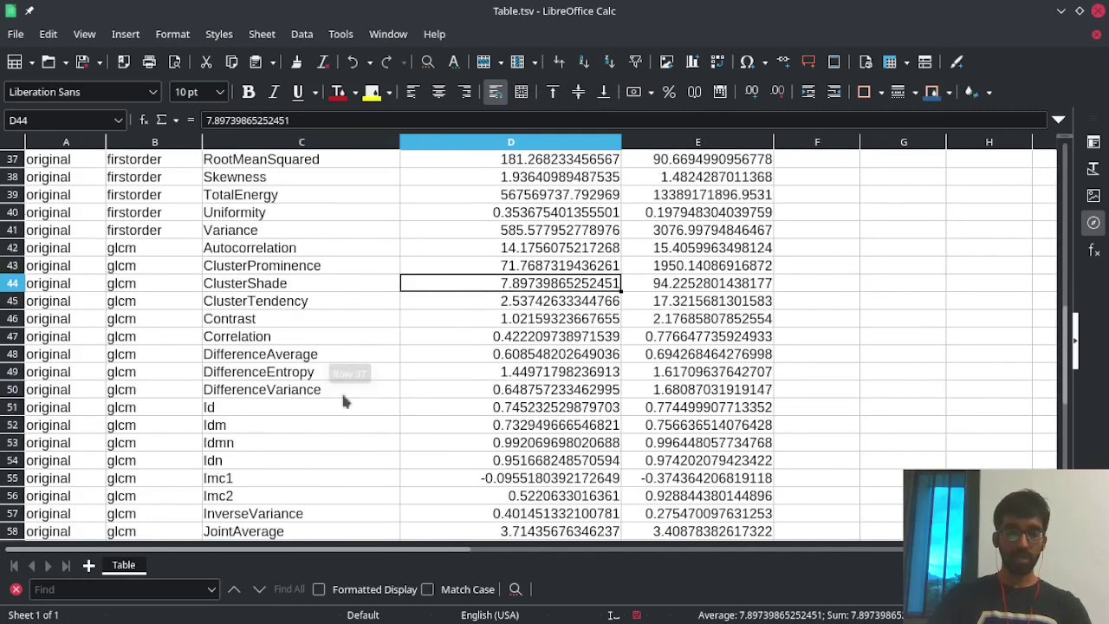
pyautogui.click(437, 339)
pyautogui.click(711, 352)
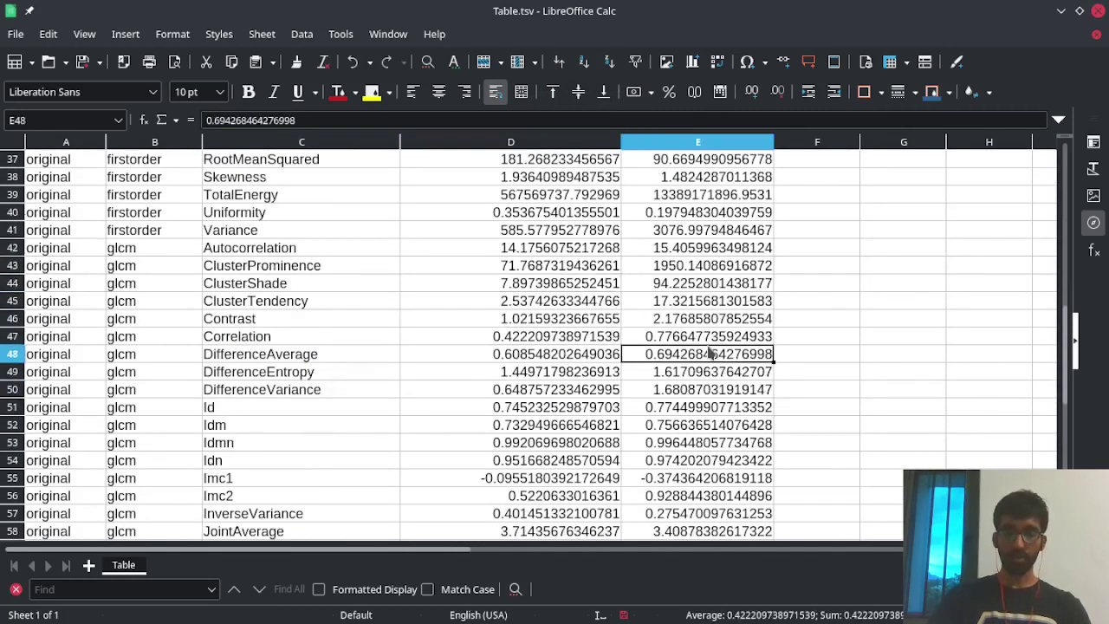
pyautogui.scroll(-1, 381, 362)
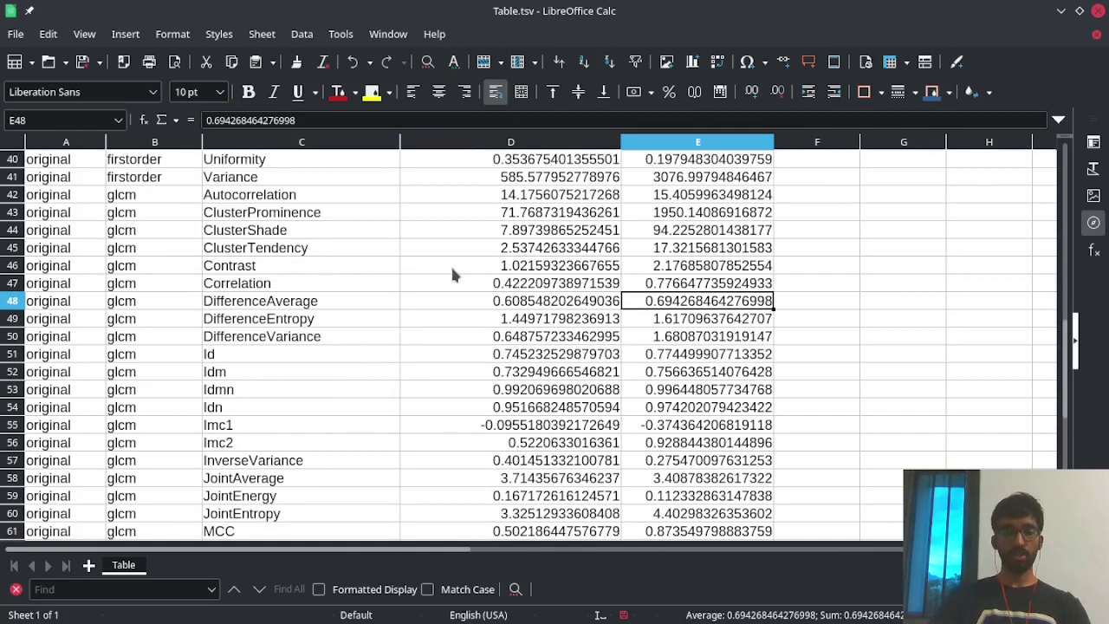
# Step: Bring the 3D Slicer window back to the front
pyautogui.hotkey('alt', 'Tab')
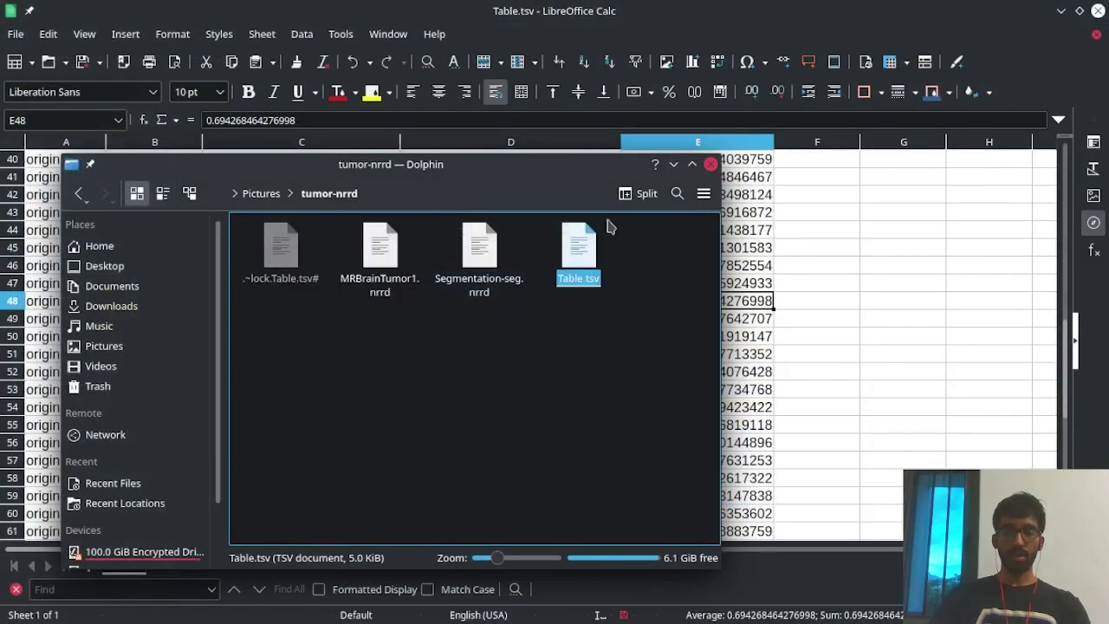
pyautogui.hotkey('alt', 'Tab')
pyautogui.hotkey('alt', 'Tab')
pyautogui.press('Tab')
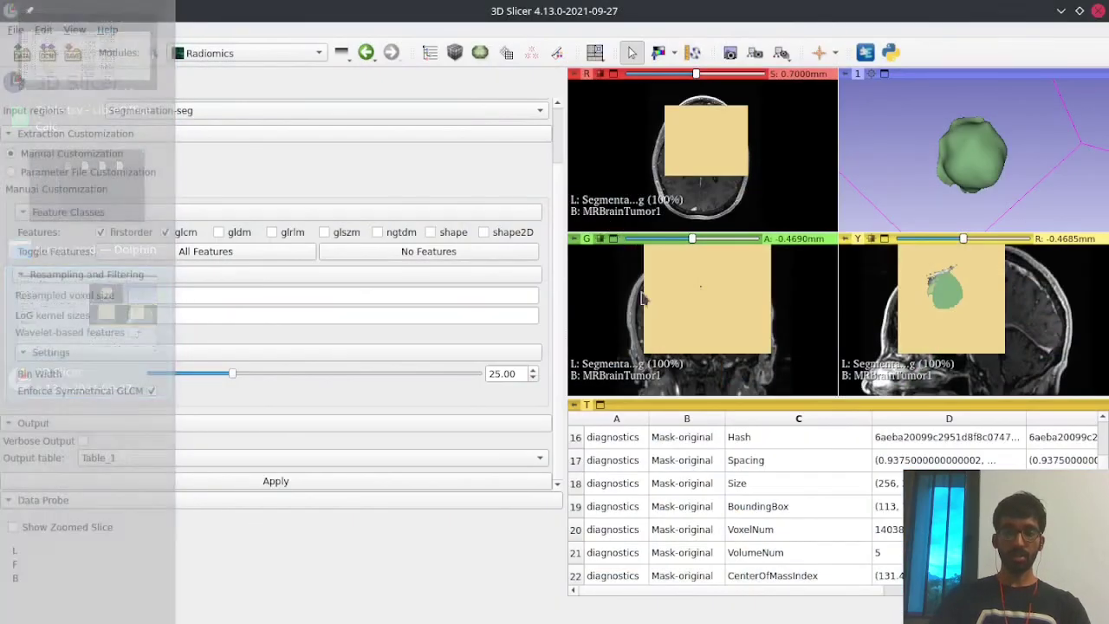